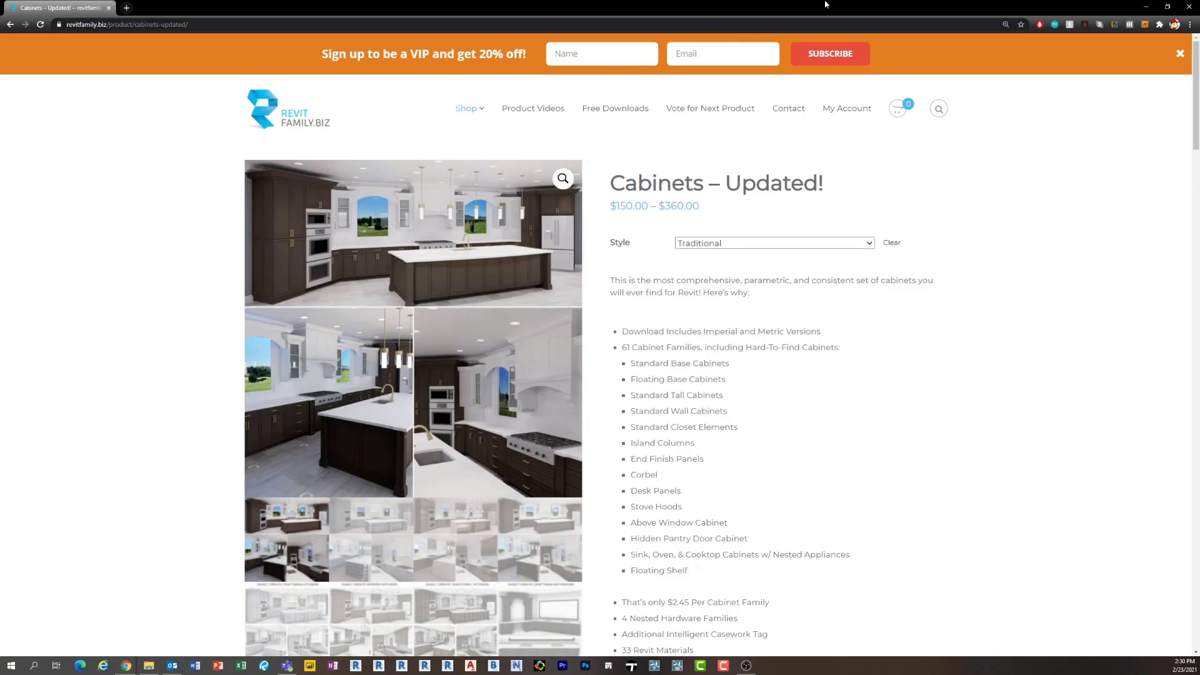
Dismiss the VIP sign-up banner on the cabinets product page
{"action": "left_click", "coordinate": [1179, 55]}
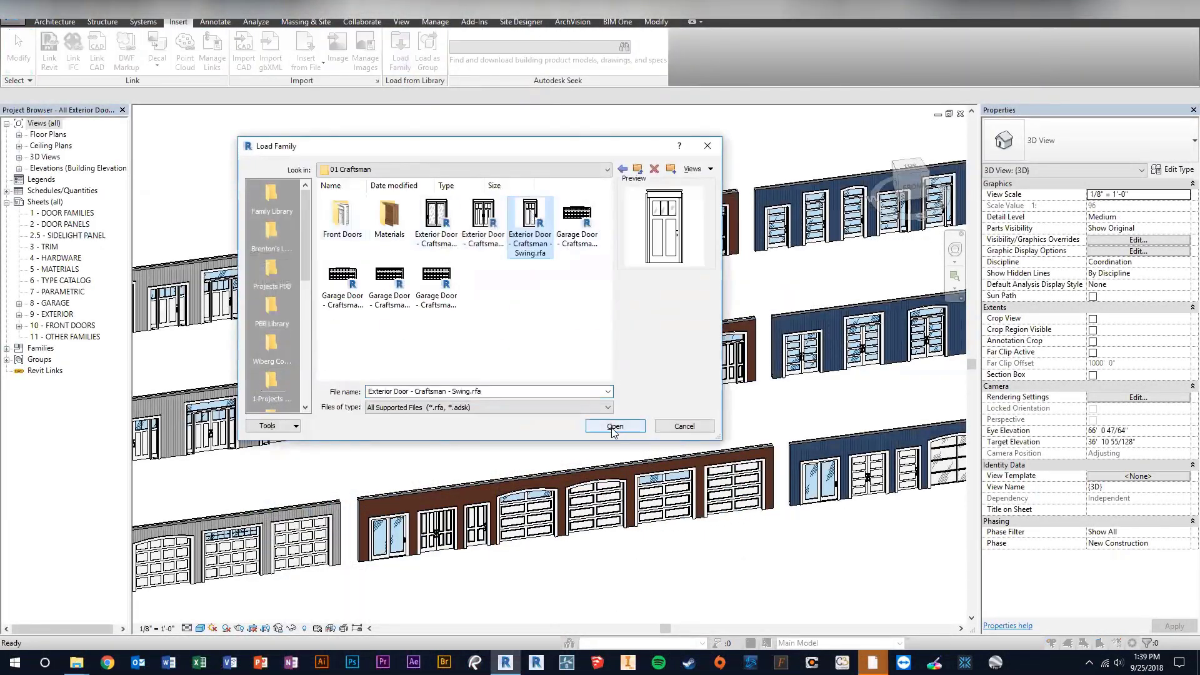
Load the Exterior Door - Craftsman - Swing.rfa family into the project
{"action": "left_click", "coordinate": [613, 423]}
{"action": "left_click", "coordinate": [769, 498]}
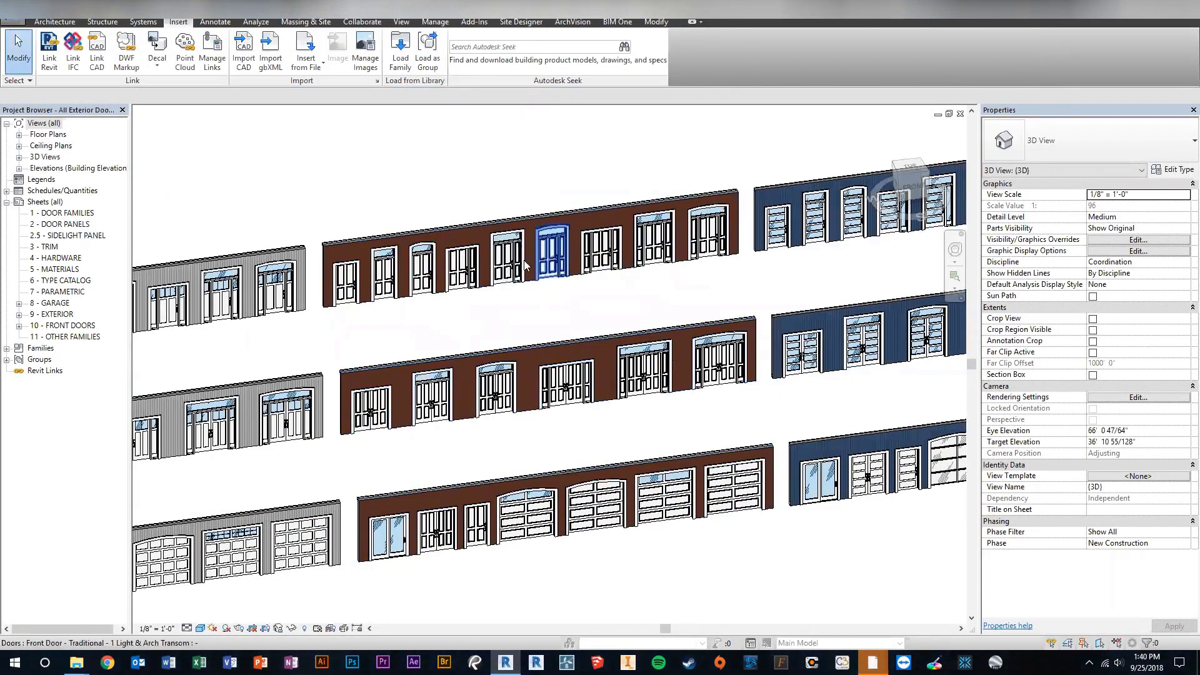
Examine the traditional exterior doors and their handles in the brick wall rows of the 3D view
{"action": "scroll", "coordinate": [483, 351], "scroll_direction": "up", "scroll_amount": 3}
{"action": "scroll", "coordinate": [483, 351], "scroll_direction": "down", "scroll_amount": 5}
{"action": "scroll", "coordinate": [219, 365], "scroll_direction": "up", "scroll_amount": 4}
{"action": "scroll", "coordinate": [473, 311], "scroll_direction": "up", "scroll_amount": 5}
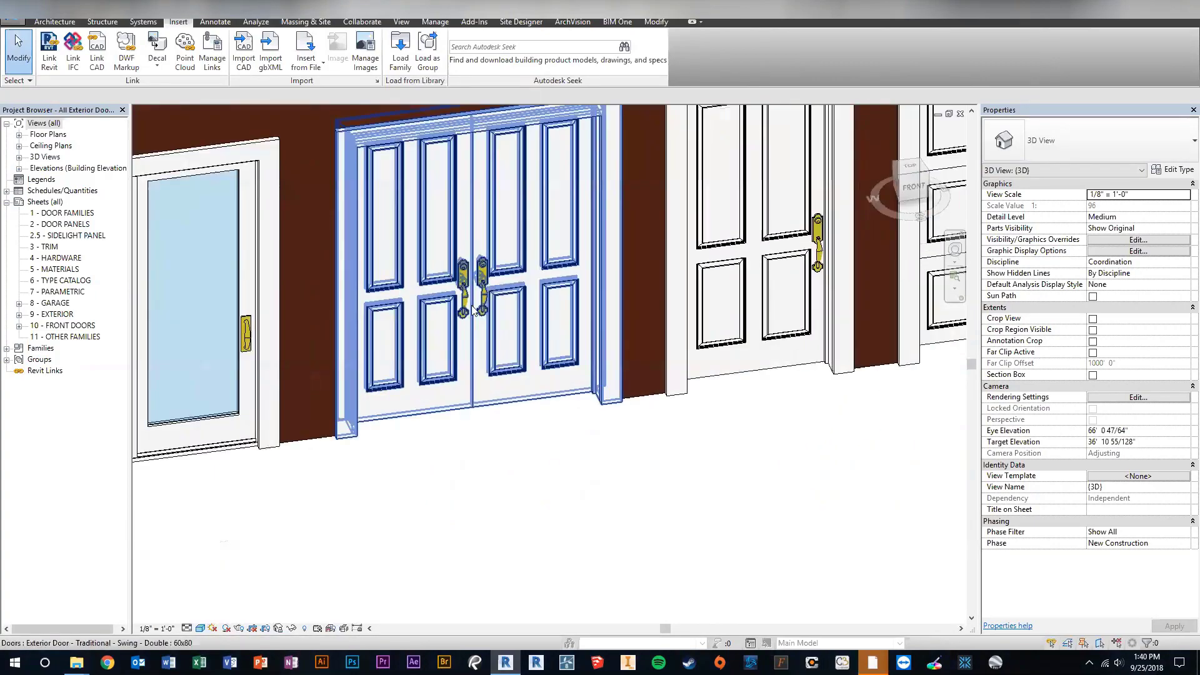
{"action": "scroll", "coordinate": [472, 311], "scroll_direction": "down", "scroll_amount": 7}
{"action": "scroll", "coordinate": [559, 376], "scroll_direction": "up", "scroll_amount": 3}
{"action": "left_click", "coordinate": [551, 372]}
{"action": "left_click", "coordinate": [525, 418]}
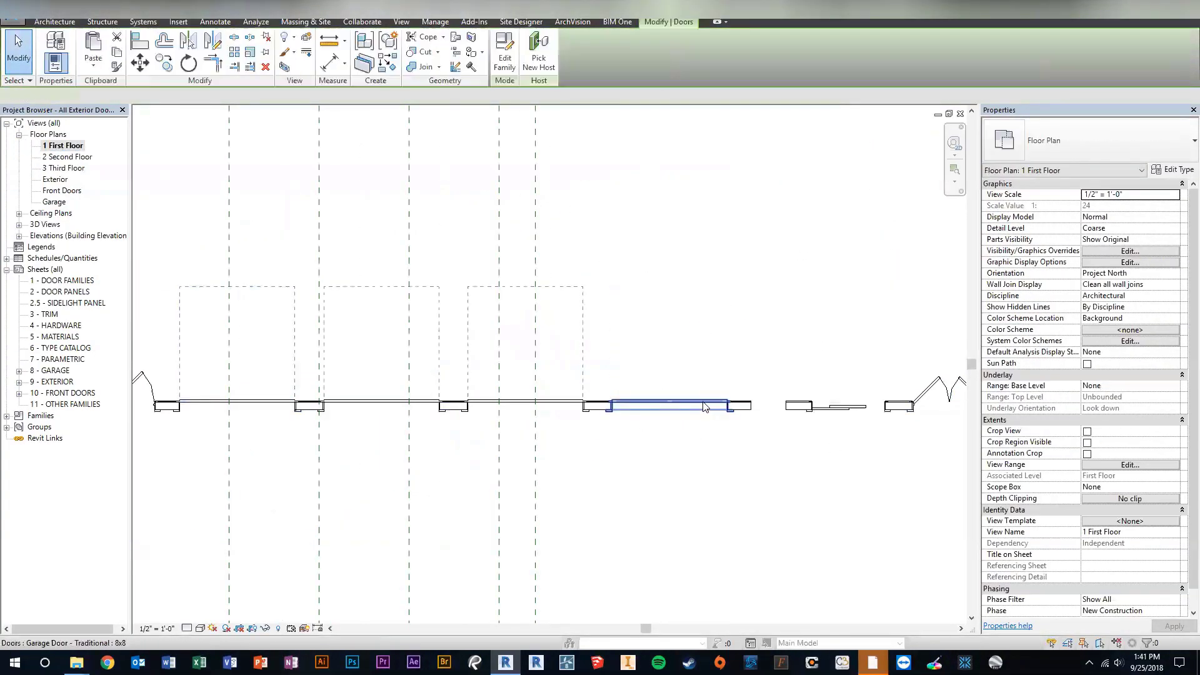
Set the 8x8 Traditional garage door type's exterior trim to Door Trim - Colonial : x and interior trim to Door Trim - Flutes and Rosettes : -
{"action": "left_click", "coordinate": [675, 405]}
{"action": "left_click", "coordinate": [1173, 169]}
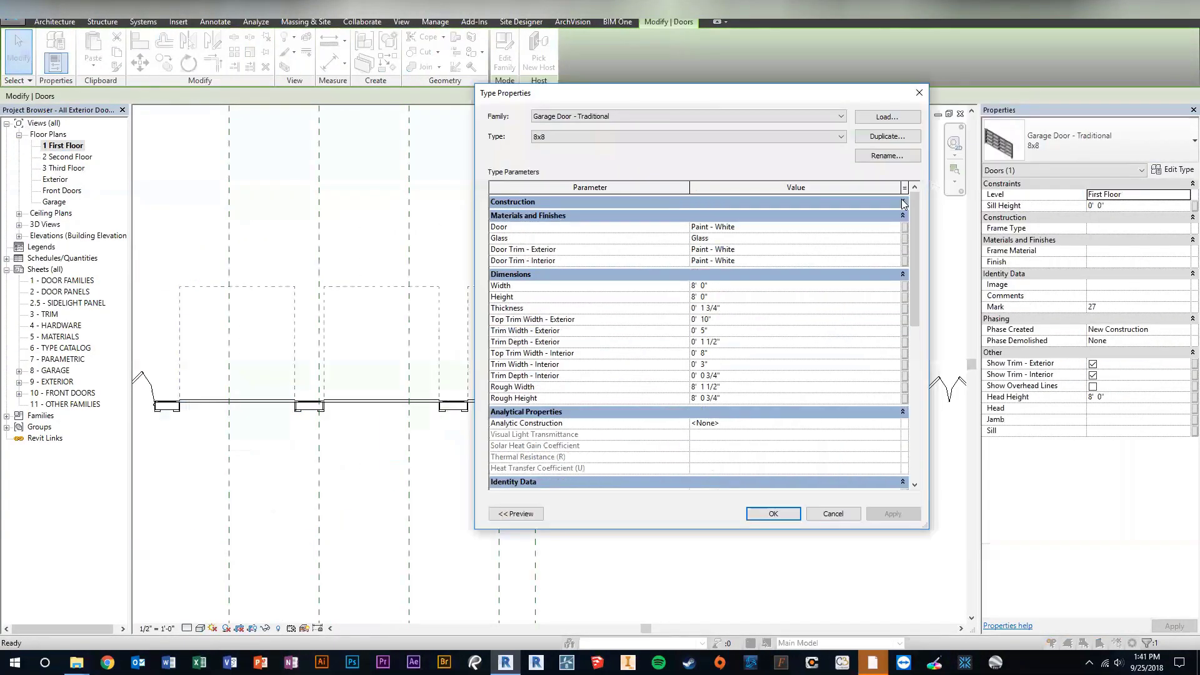
{"action": "scroll", "coordinate": [518, 324], "scroll_direction": "down", "scroll_amount": 1}
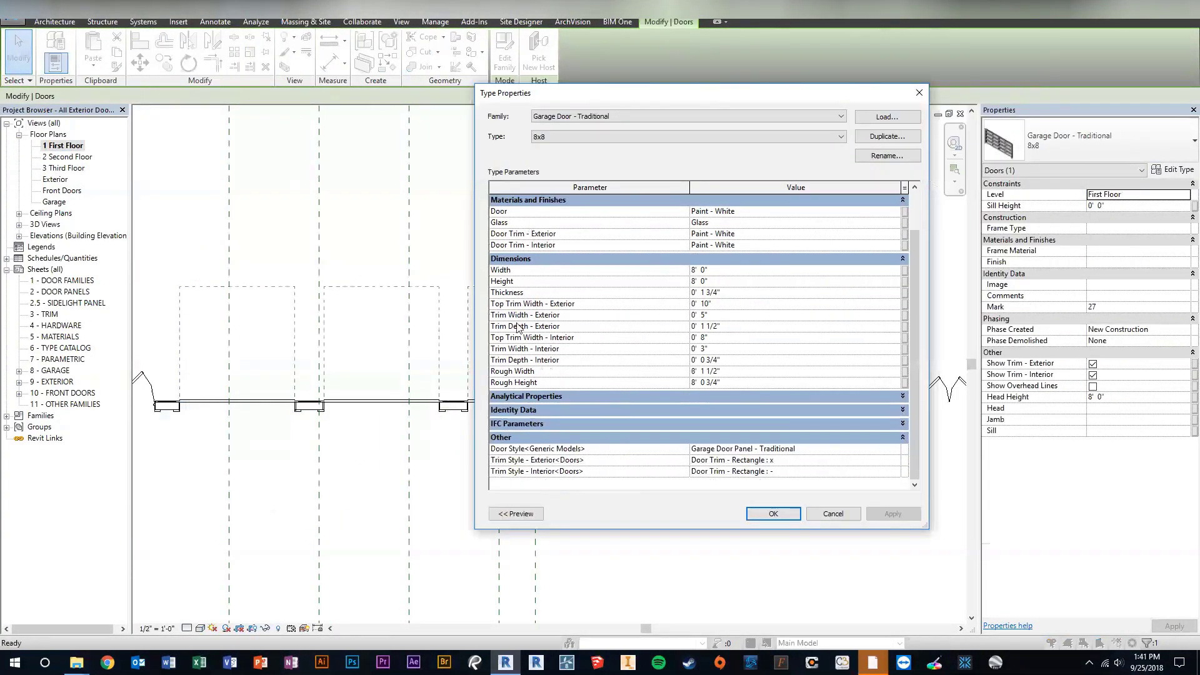
{"action": "scroll", "coordinate": [505, 226], "scroll_direction": "up", "scroll_amount": 1}
{"action": "scroll", "coordinate": [511, 270], "scroll_direction": "down", "scroll_amount": 1}
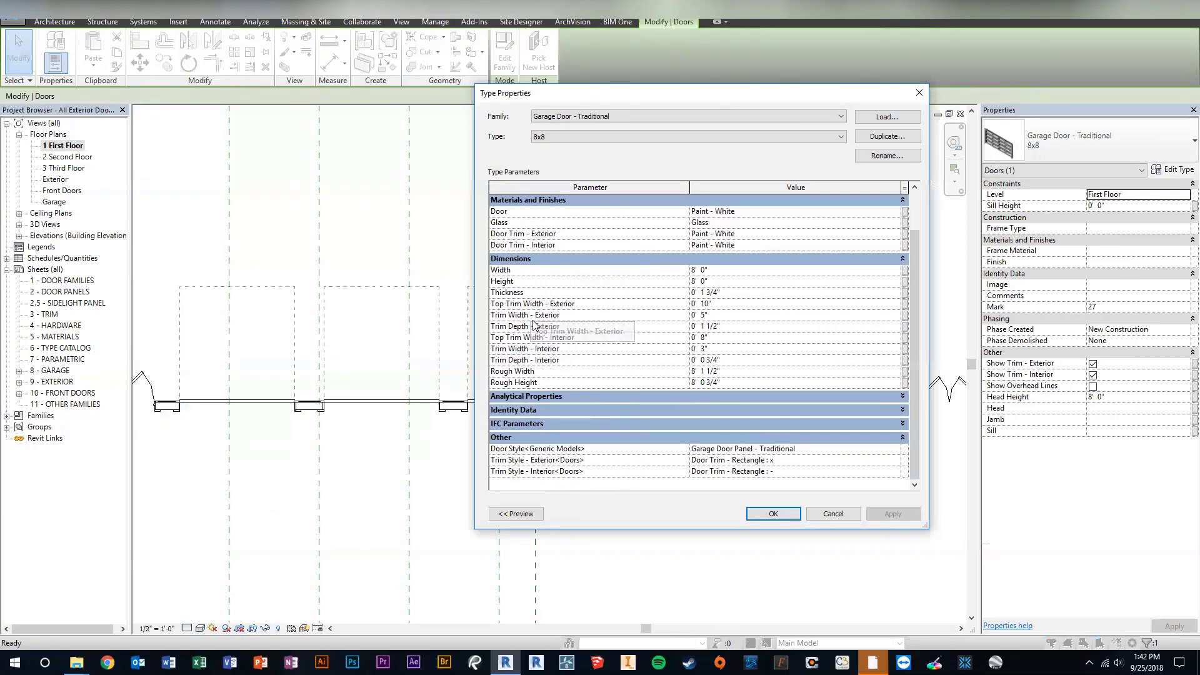
{"action": "left_click", "coordinate": [711, 448]}
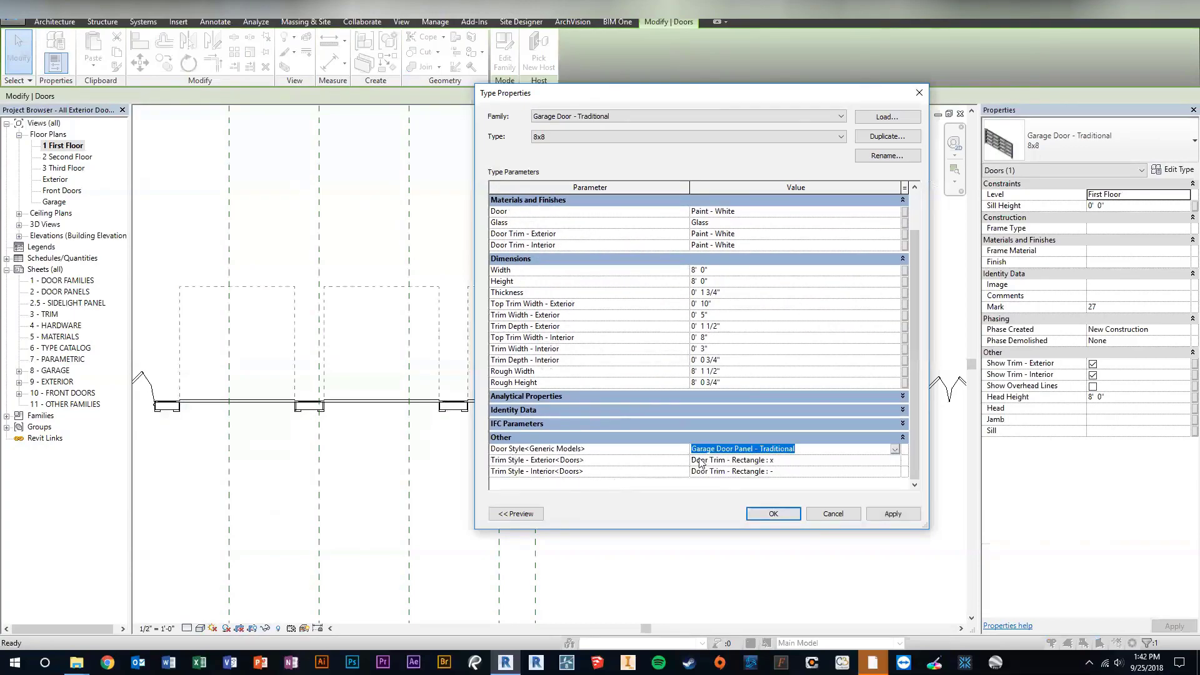
{"action": "left_click", "coordinate": [894, 460]}
{"action": "left_click", "coordinate": [770, 479]}
{"action": "left_click", "coordinate": [768, 472]}
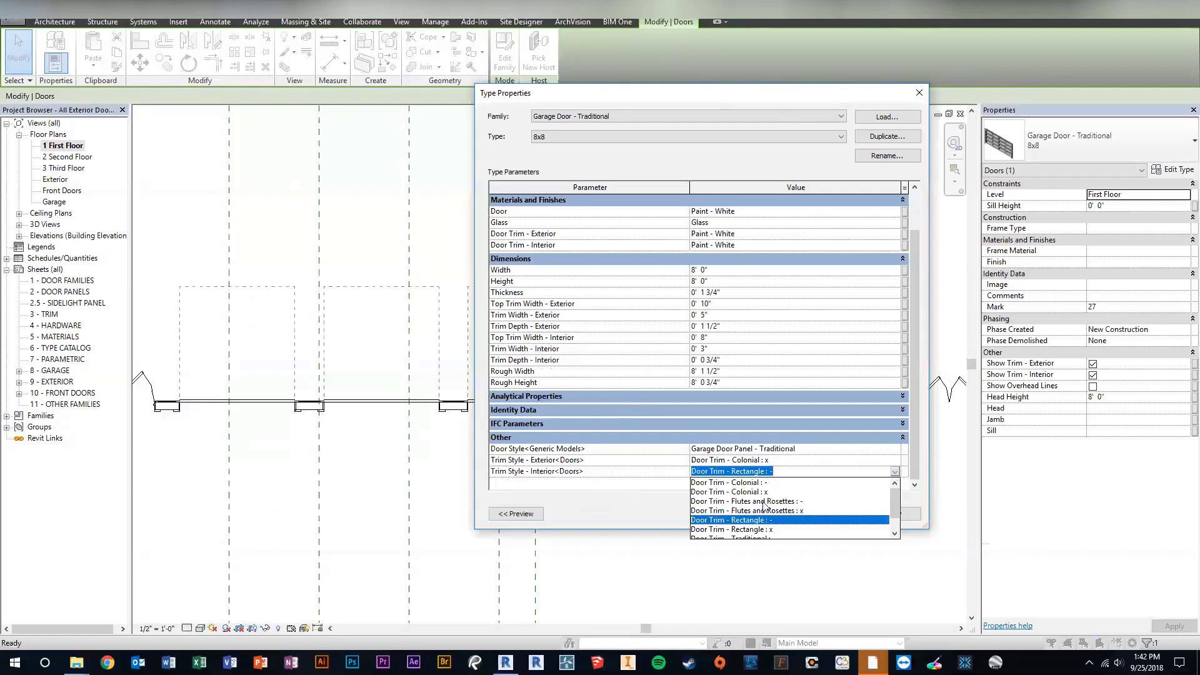
{"action": "left_click", "coordinate": [763, 501]}
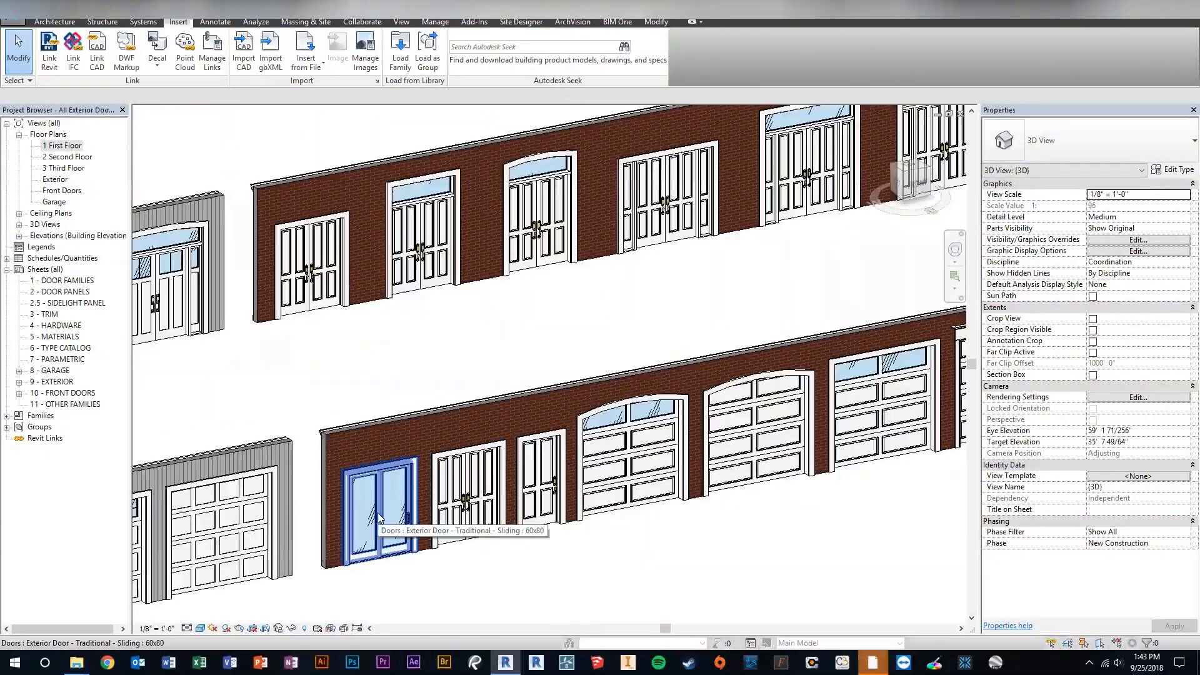
Change the door style of the traditional double front door with two lights and arch transom at the end of the brick wall
{"action": "left_click", "coordinate": [369, 512]}
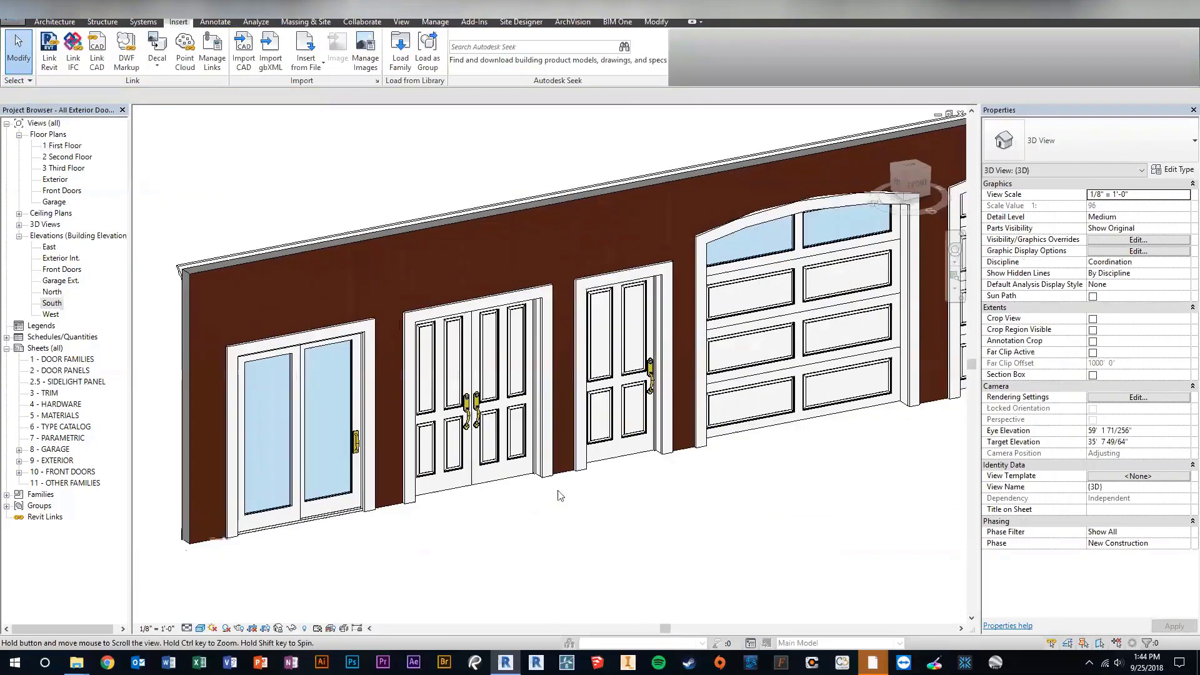
{"action": "left_click", "coordinate": [475, 375]}
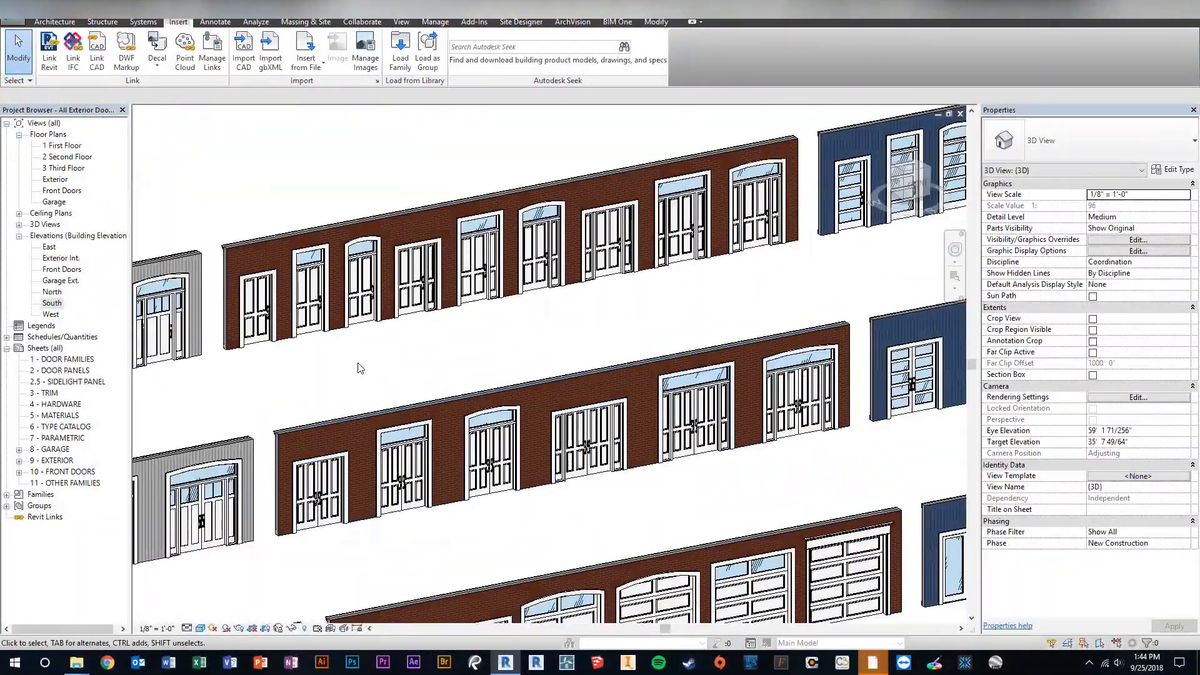
{"action": "left_click", "coordinate": [800, 393]}
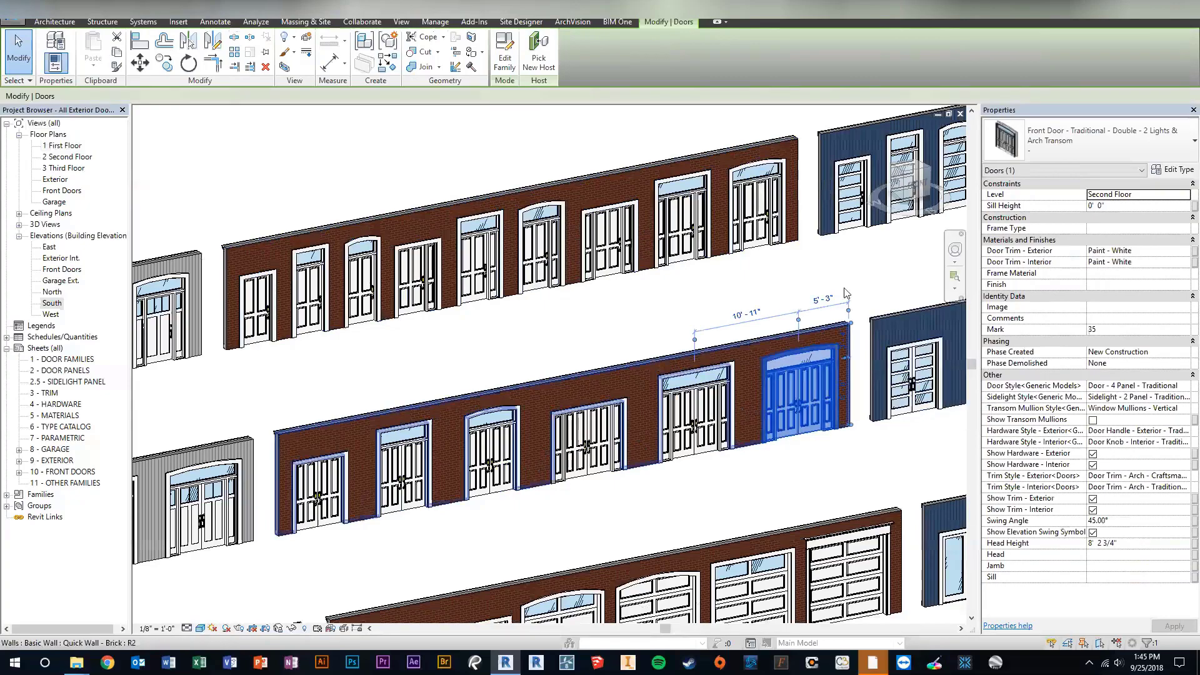
{"action": "scroll", "coordinate": [916, 415], "scroll_direction": "up", "scroll_amount": 3}
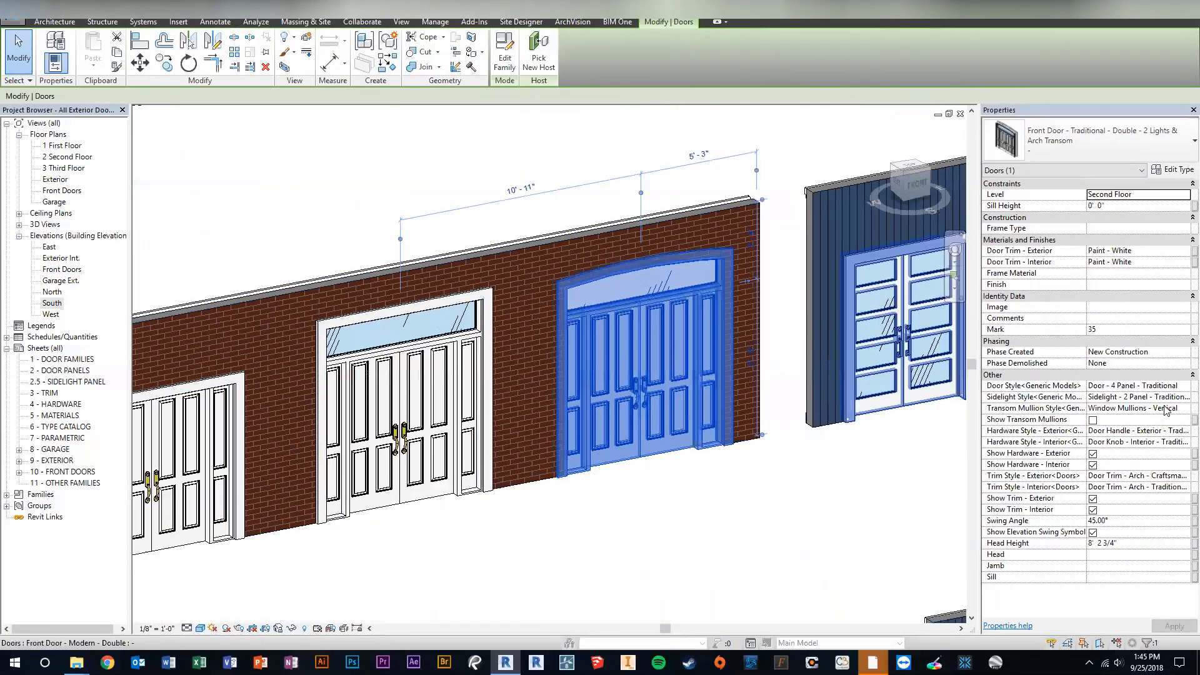
{"action": "left_click", "coordinate": [1180, 386]}
{"action": "left_click", "coordinate": [1138, 429]}
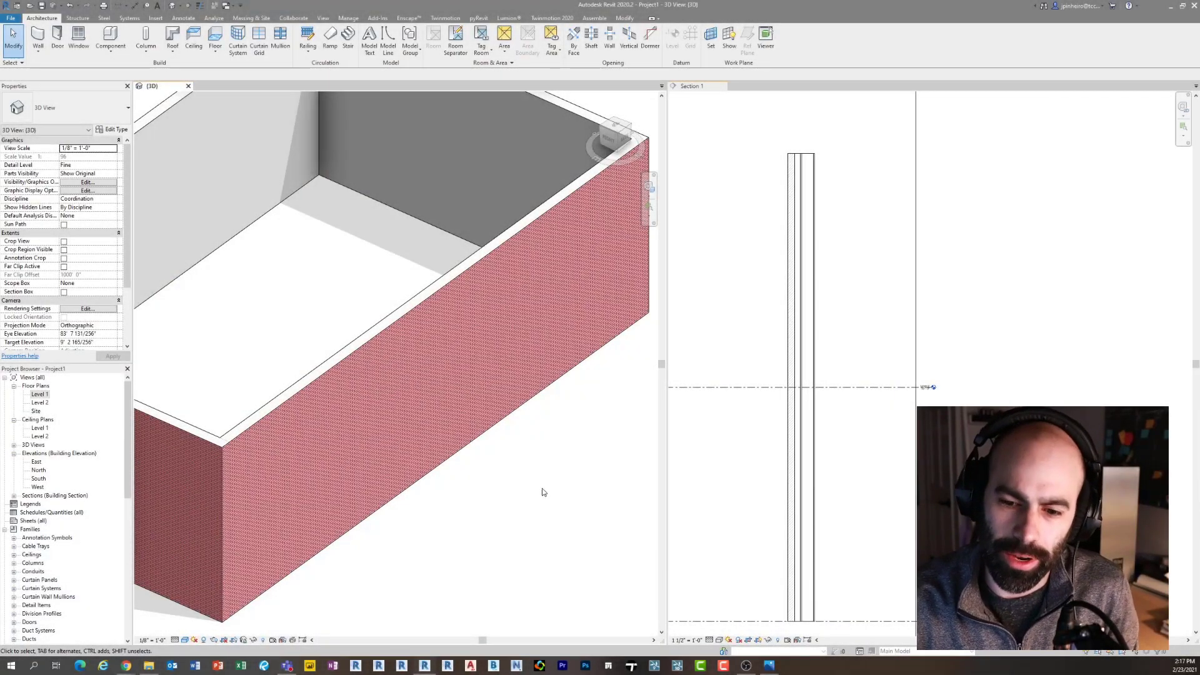
Examine the brick wall in the 3D view and its material layers at the top of the wall section
{"action": "scroll", "coordinate": [509, 466], "scroll_direction": "down", "scroll_amount": 3}
{"action": "middle_click_drag", "start_coordinate": [503, 460], "coordinate": [482, 458]}
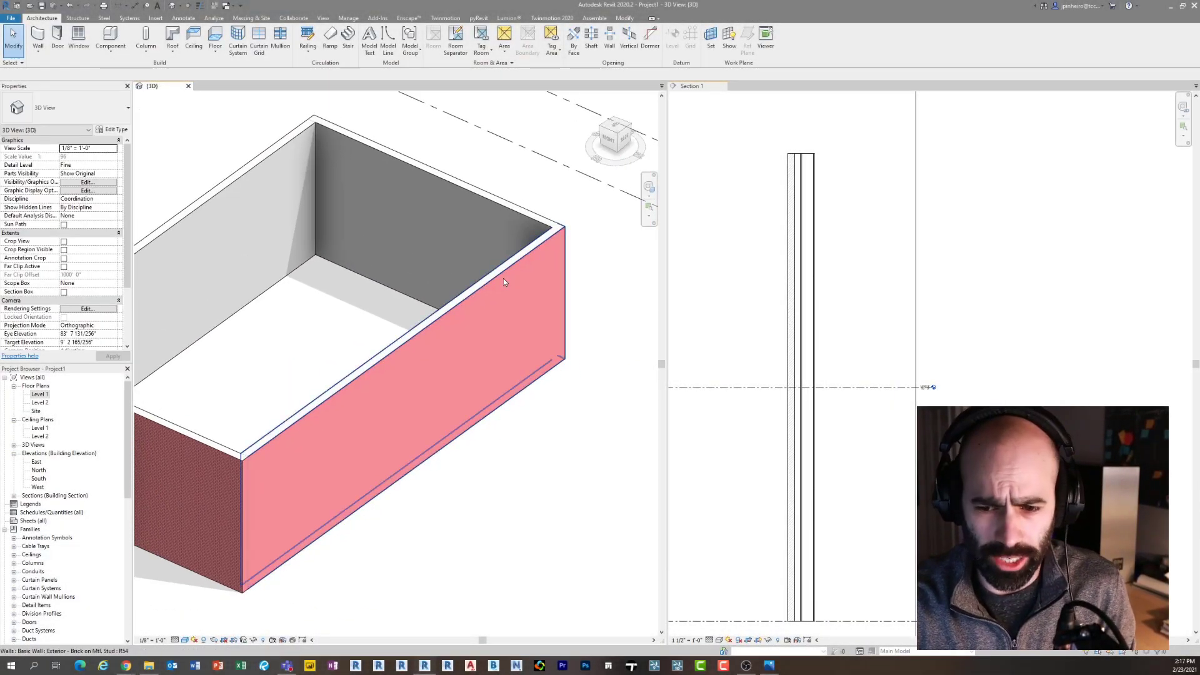
{"action": "scroll", "coordinate": [581, 285], "scroll_direction": "up", "scroll_amount": 2}
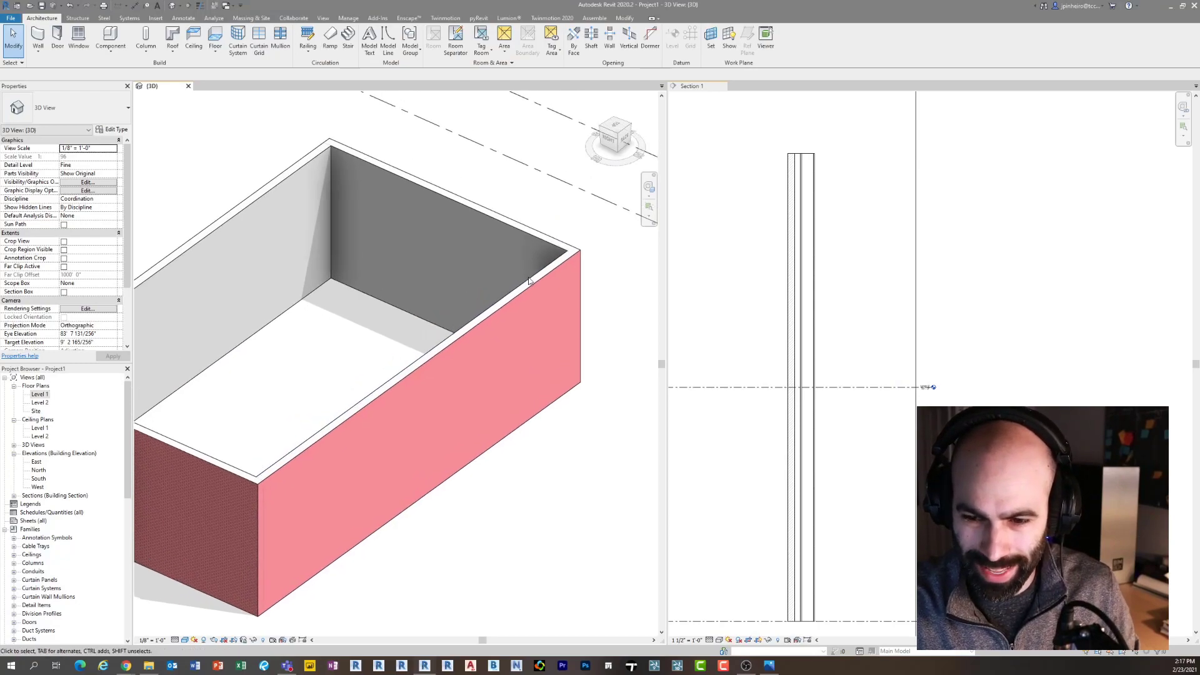
{"action": "left_click", "coordinate": [841, 315]}
{"action": "scroll", "coordinate": [833, 225], "scroll_direction": "up", "scroll_amount": 5}
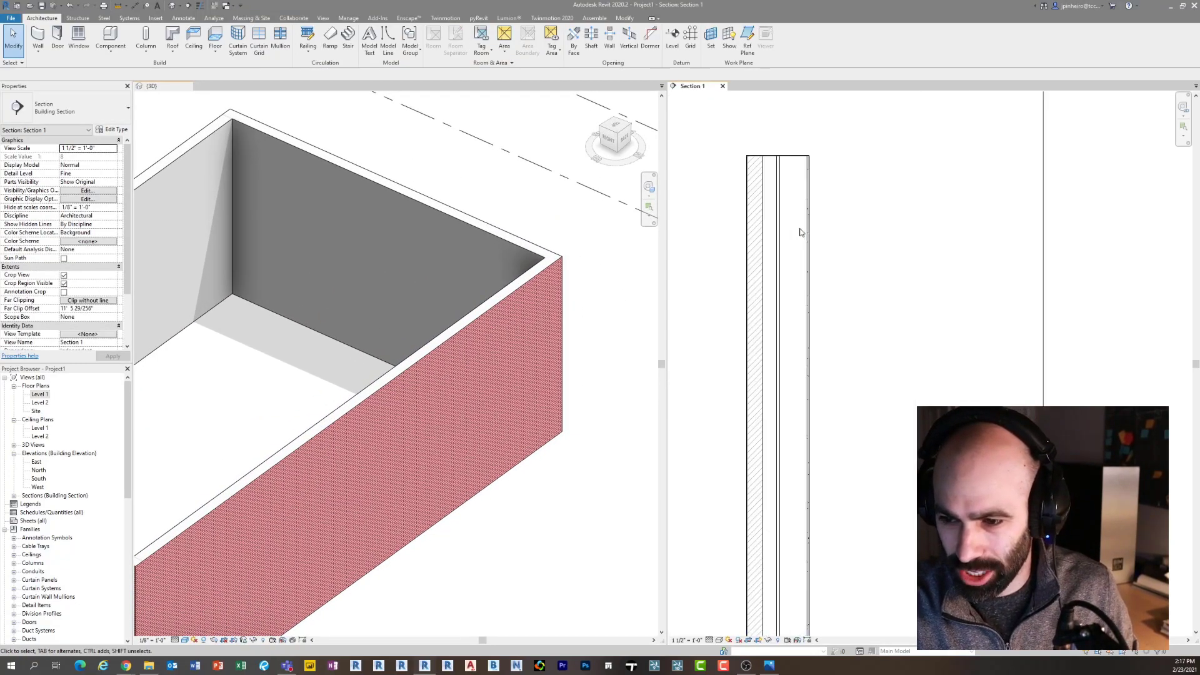
{"action": "scroll", "coordinate": [768, 250], "scroll_direction": "up", "scroll_amount": 2}
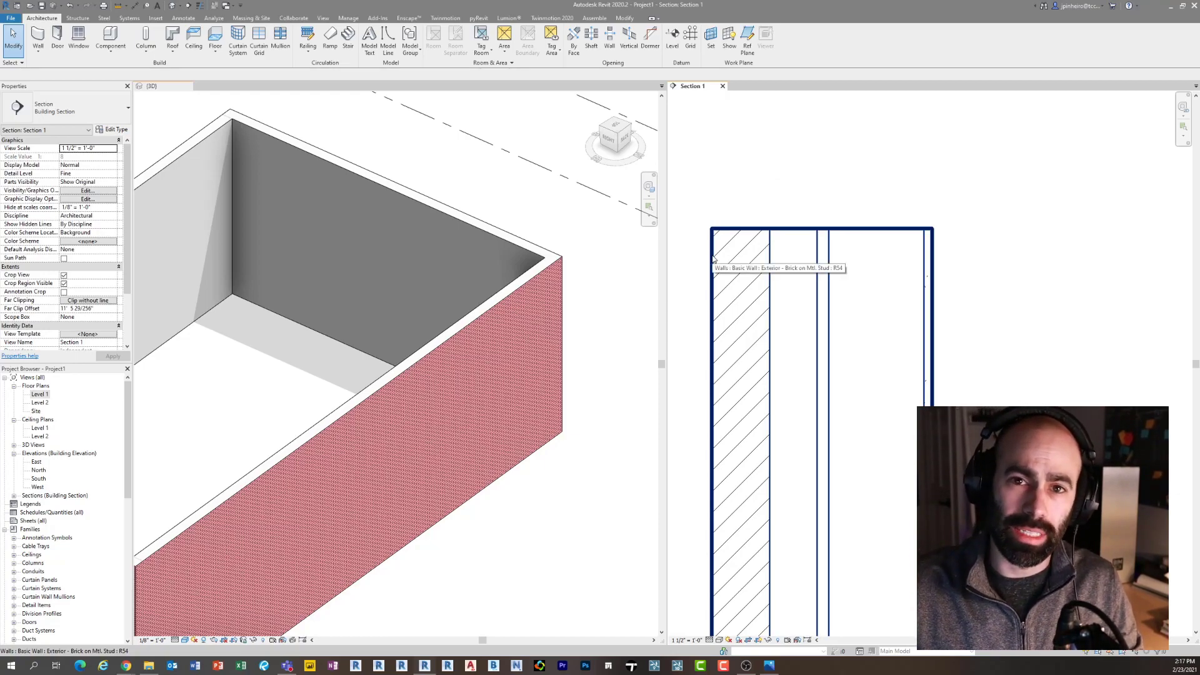
{"action": "middle_click_drag", "start_coordinate": [751, 238], "coordinate": [758, 262]}
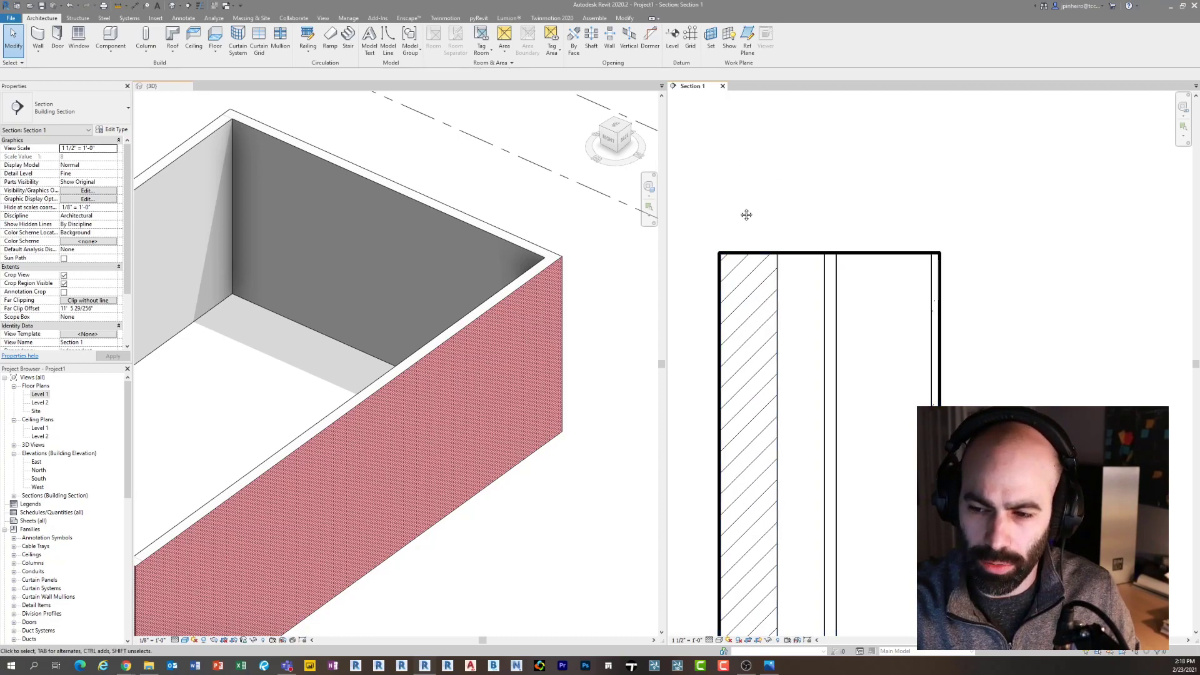
{"action": "middle_click_drag", "start_coordinate": [746, 214], "coordinate": [744, 219]}
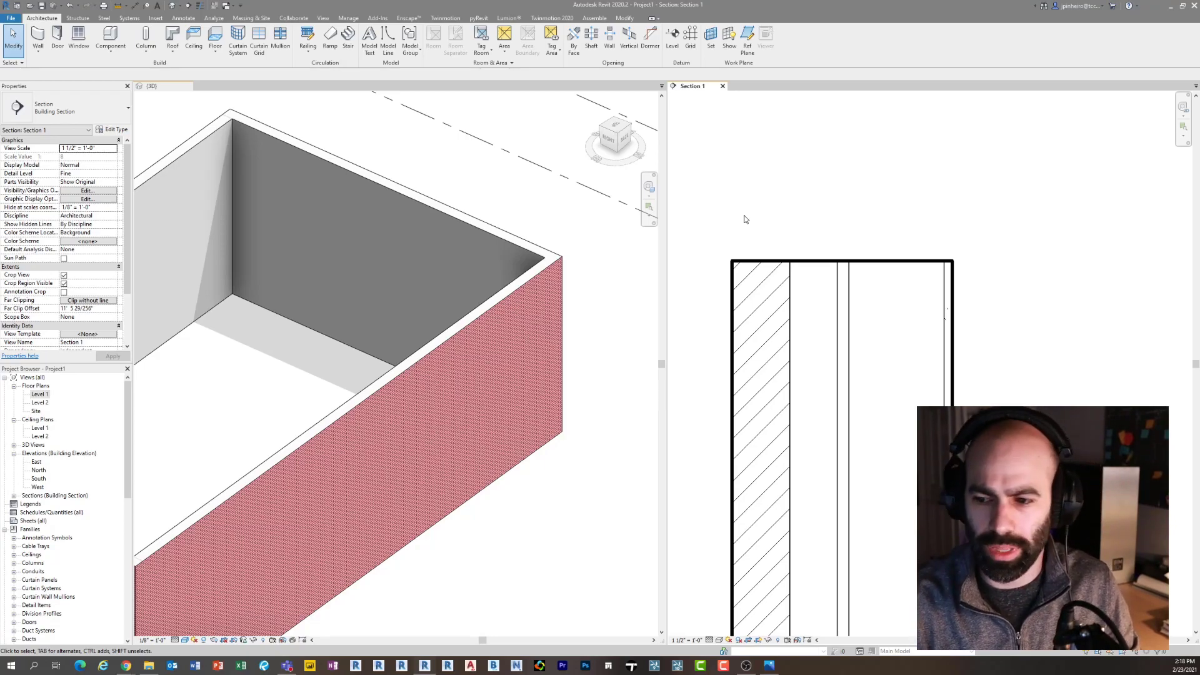
{"action": "scroll", "coordinate": [775, 233], "scroll_direction": "down", "scroll_amount": 1}
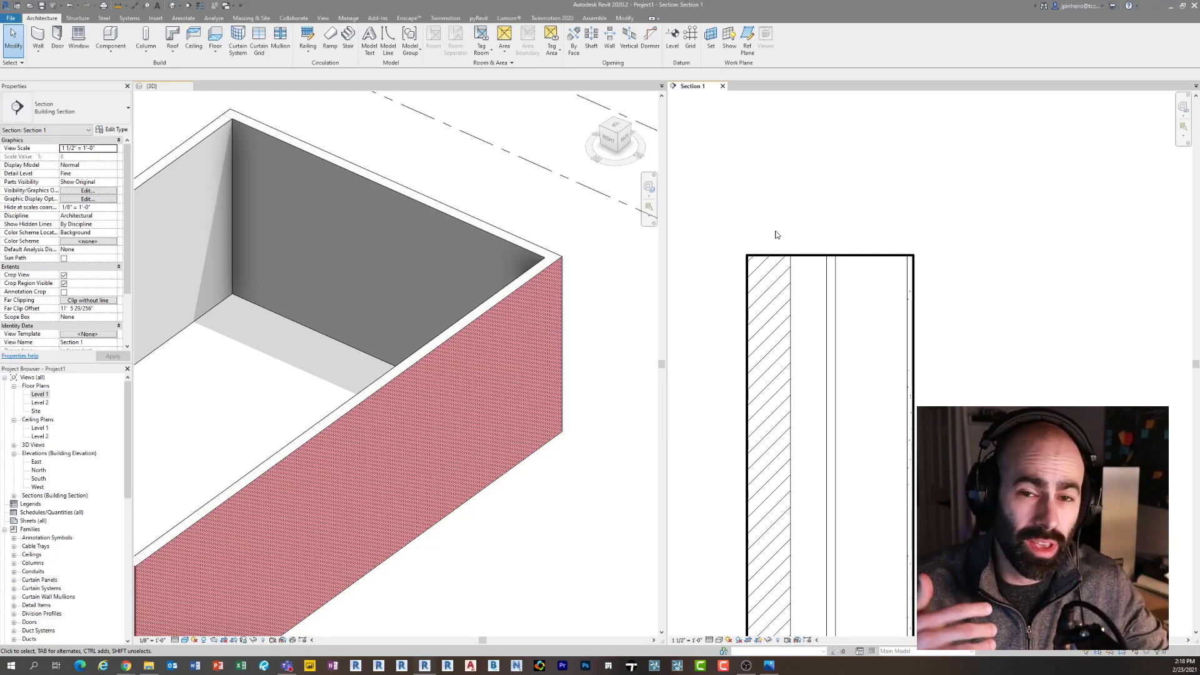
{"action": "middle_click_drag", "start_coordinate": [737, 222], "coordinate": [740, 223]}
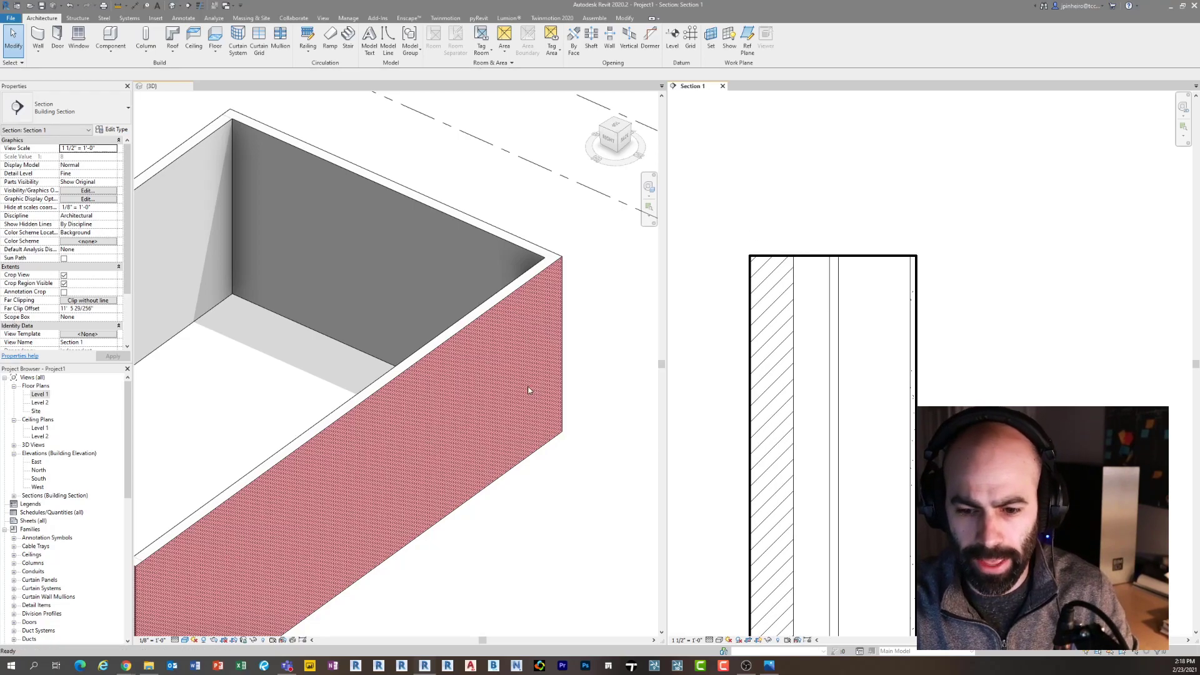
{"action": "scroll", "coordinate": [506, 397], "scroll_direction": "down", "scroll_amount": 1}
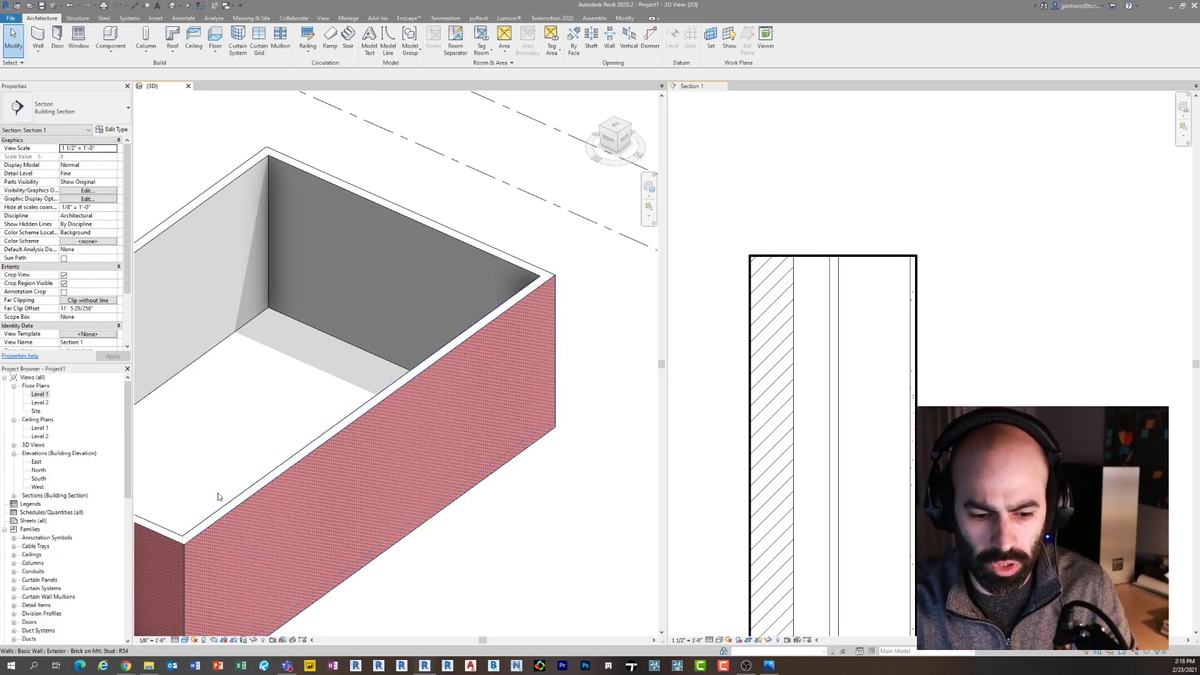
Create a new family from the Profile.rft template
{"action": "left_click", "coordinate": [10, 18]}
{"action": "mouse_move", "coordinate": [57, 57]}
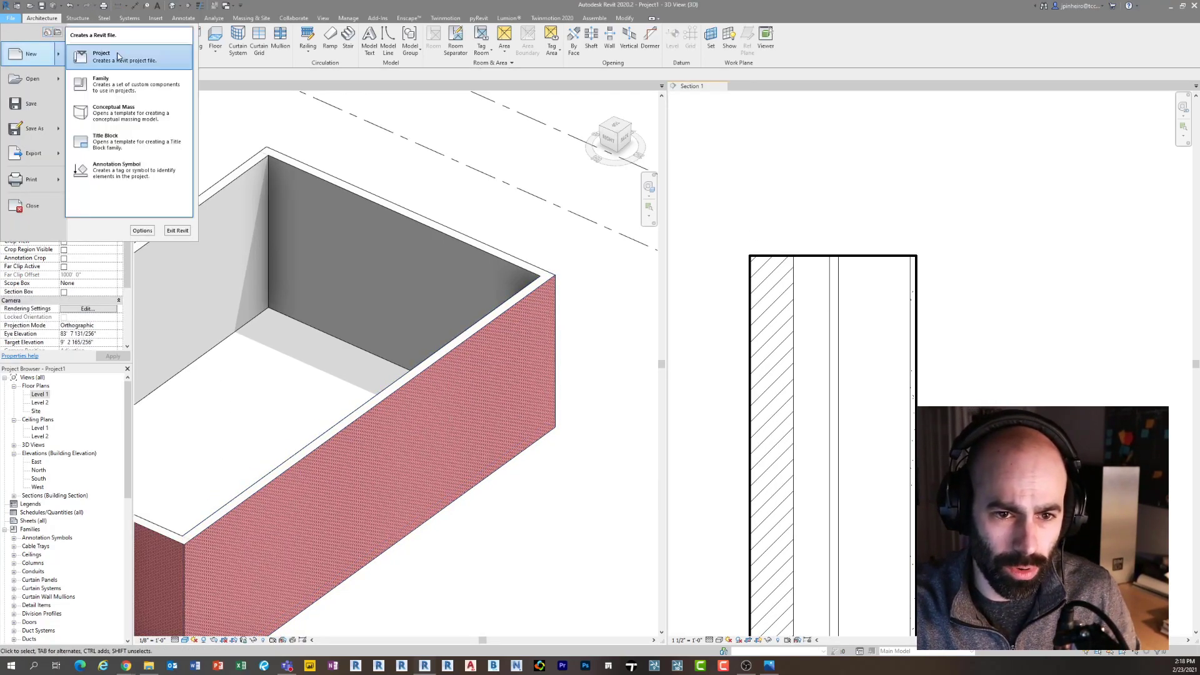
{"action": "left_click", "coordinate": [93, 82]}
{"action": "scroll", "coordinate": [418, 275], "scroll_direction": "down", "scroll_amount": 11}
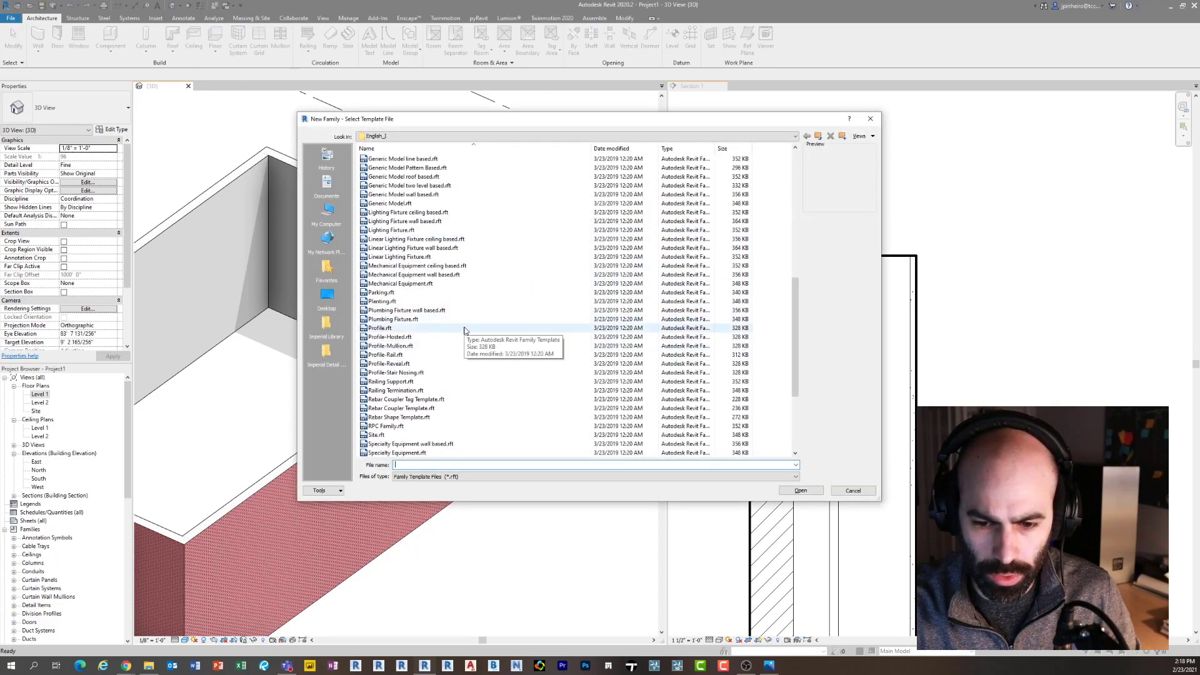
{"action": "left_click", "coordinate": [463, 328]}
{"action": "left_click", "coordinate": [800, 490]}
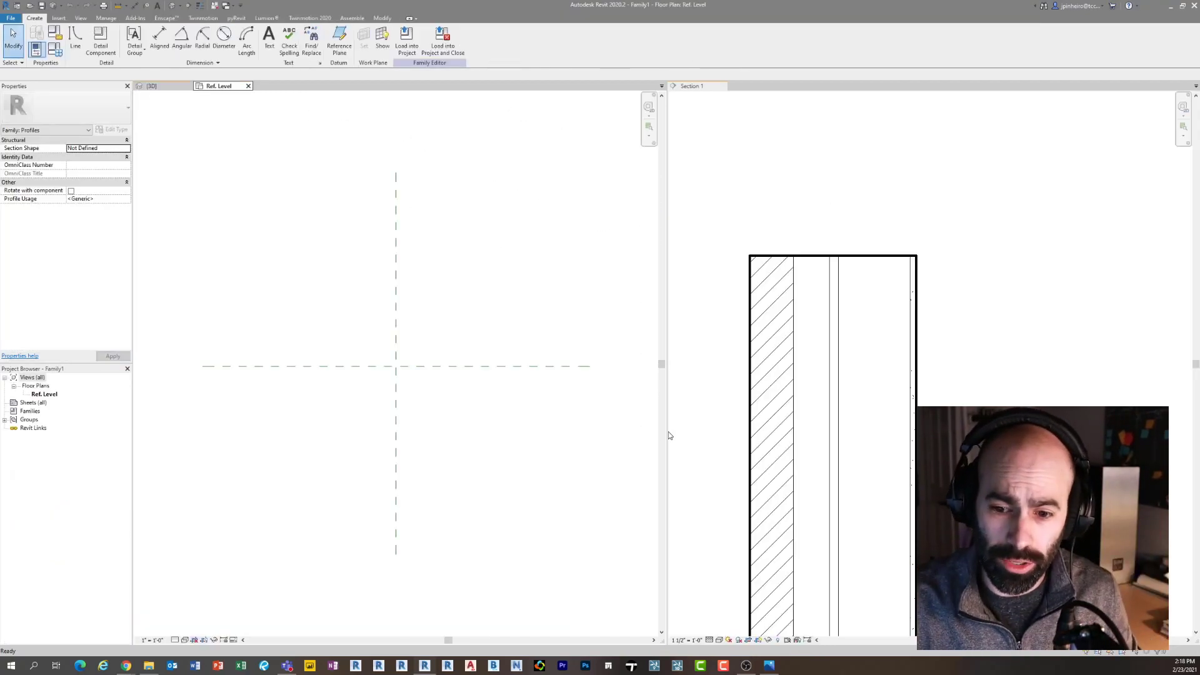
{"action": "scroll", "coordinate": [435, 394], "scroll_direction": "up", "scroll_amount": 1}
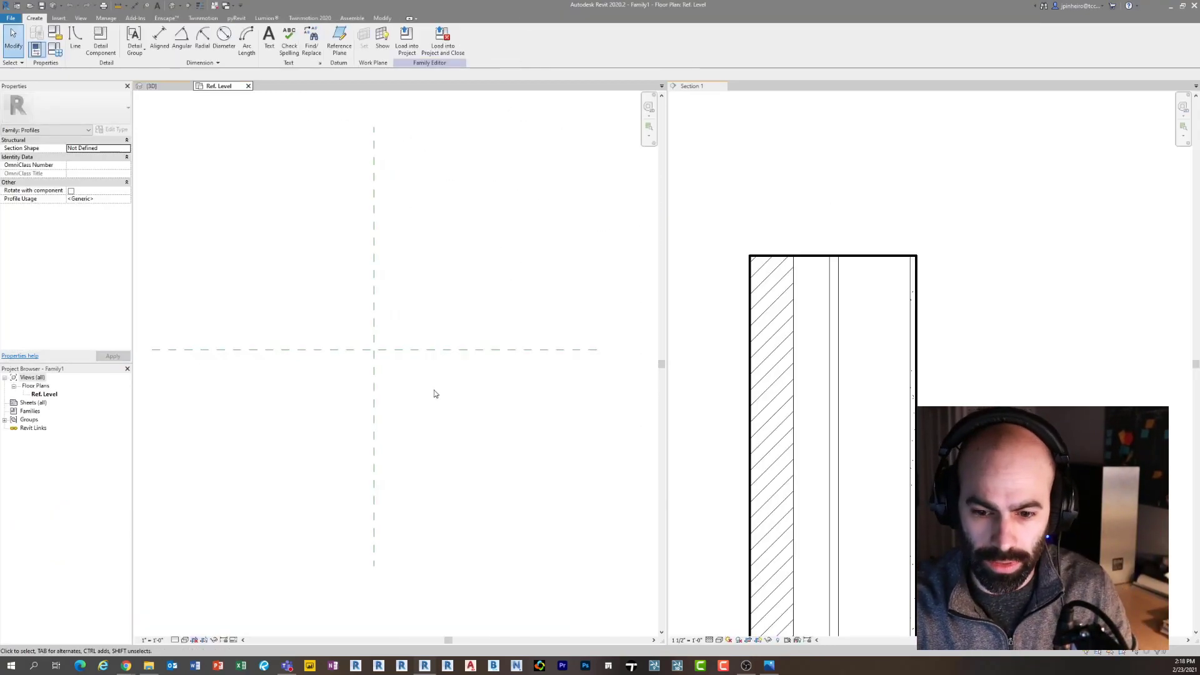
{"action": "left_click_drag", "start_coordinate": [420, 402], "coordinate": [327, 332]}
{"action": "left_click", "coordinate": [363, 388]}
{"action": "middle_click_drag", "start_coordinate": [391, 387], "coordinate": [392, 371]}
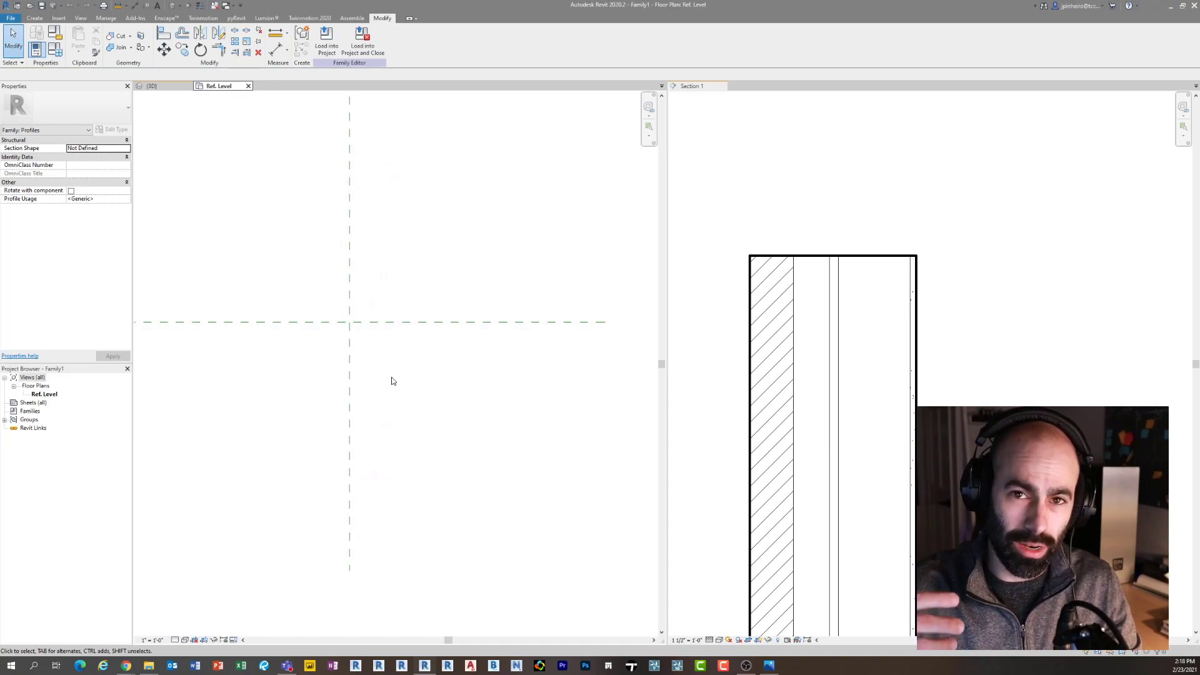
Measure the wall's overall thickness in the section view with an aligned dimension, and delete the dimension
{"action": "left_click", "coordinate": [714, 257]}
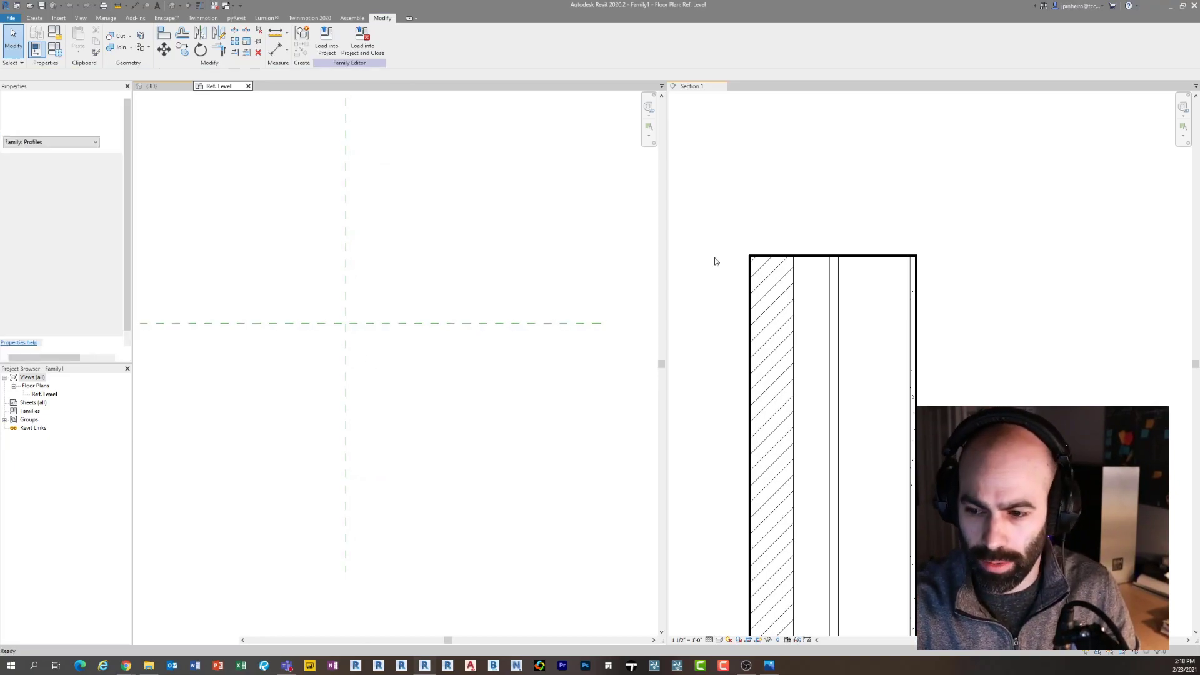
{"action": "key", "text": "d"}
{"action": "key", "text": "i"}
{"action": "left_click", "coordinate": [749, 287]}
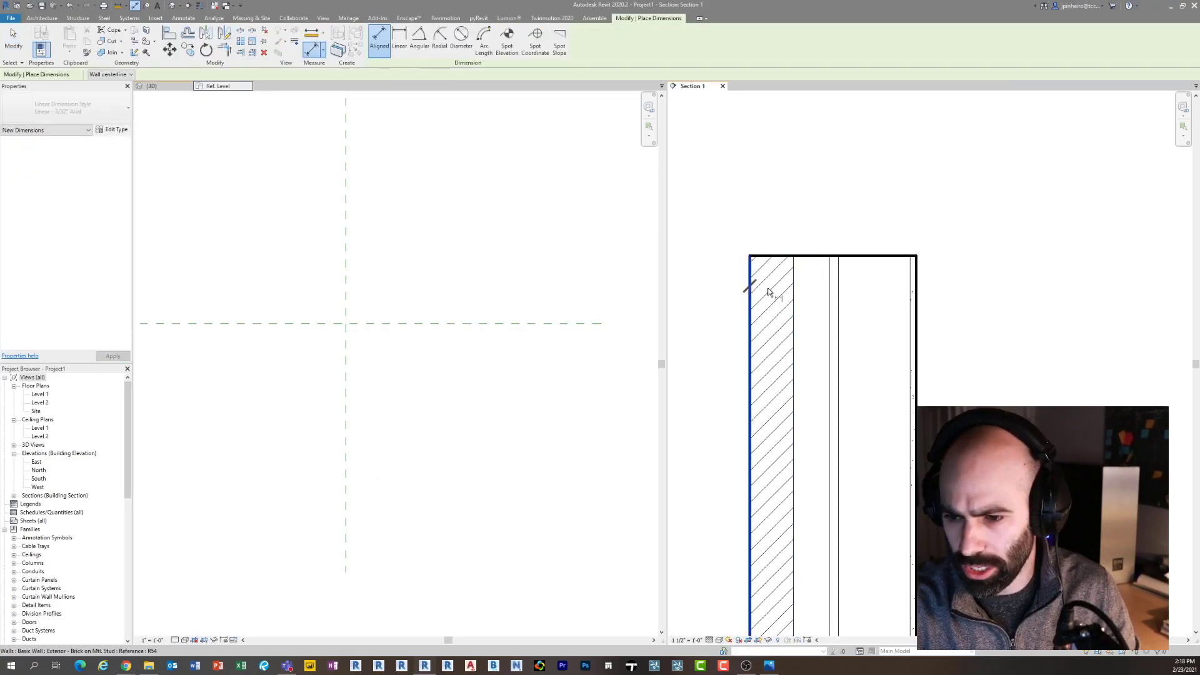
{"action": "left_click", "coordinate": [915, 292]}
{"action": "left_click", "coordinate": [898, 185]}
{"action": "key", "text": "Escape"}
{"action": "key", "text": "Escape"}
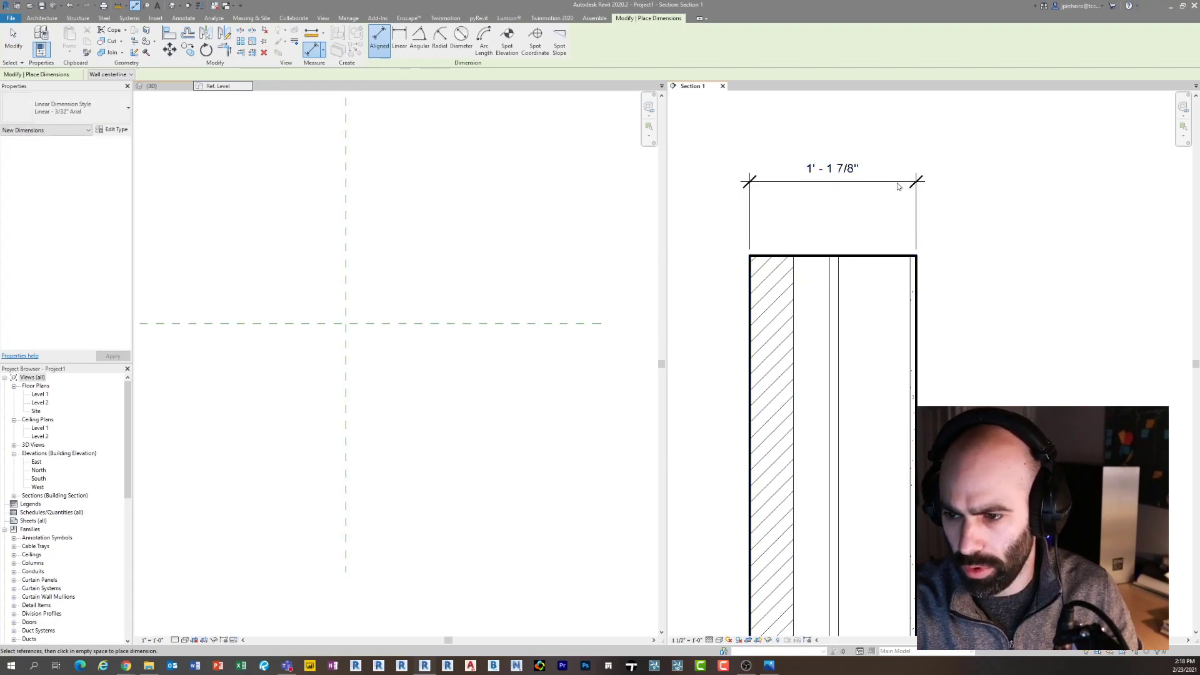
{"action": "left_click", "coordinate": [847, 182]}
Draw a vertical reference plane over the existing vertical centre plane in the profile family's Ref. Level view
{"action": "left_click", "coordinate": [478, 246]}
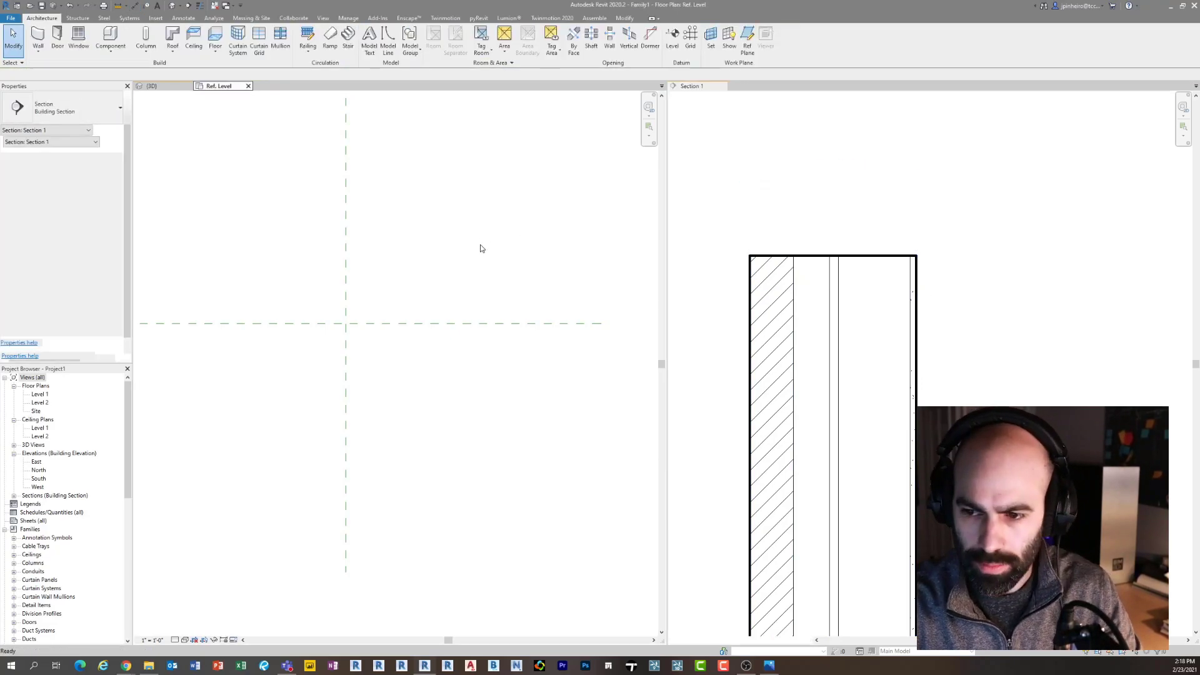
{"action": "key", "text": "r"}
{"action": "key", "text": "p"}
{"action": "left_click", "coordinate": [340, 400]}
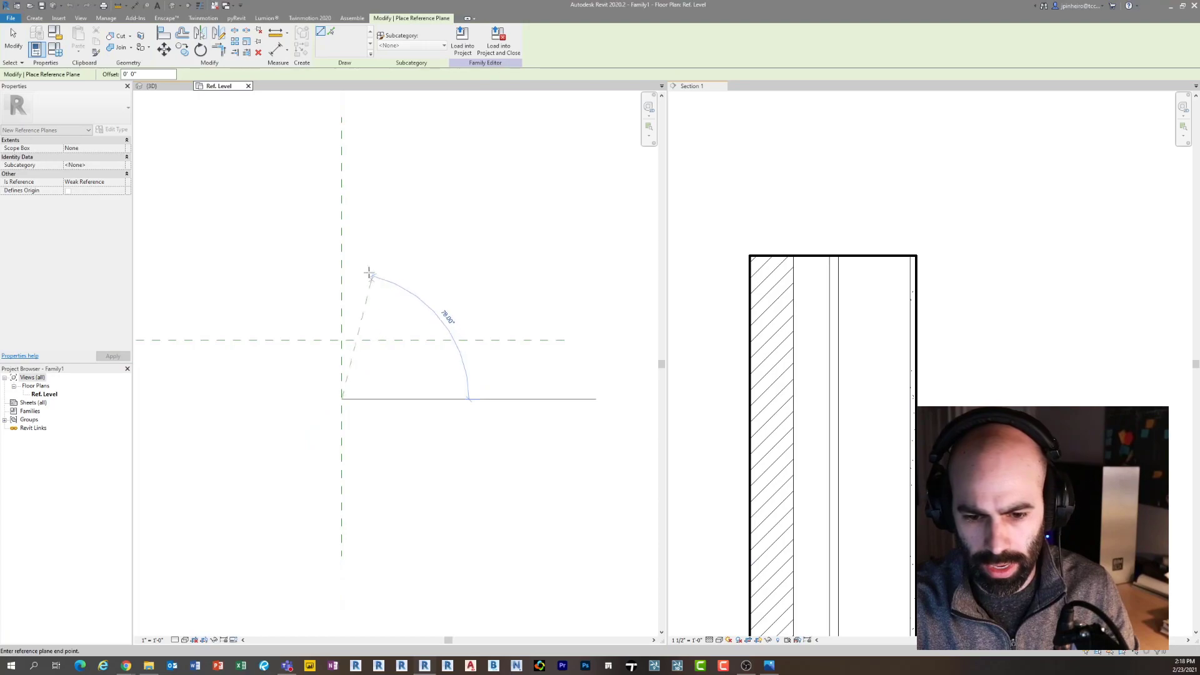
{"action": "left_click", "coordinate": [347, 257]}
{"action": "key", "text": "Escape"}
{"action": "key", "text": "Escape"}
Finish the vertical reference plane and move it 1' 1 7/8" to the right of the vertical centre plane
{"action": "left_click", "coordinate": [343, 274]}
{"action": "scroll", "coordinate": [379, 274], "scroll_direction": "up", "scroll_amount": 1}
{"action": "key", "text": "m"}
{"action": "key", "text": "v"}
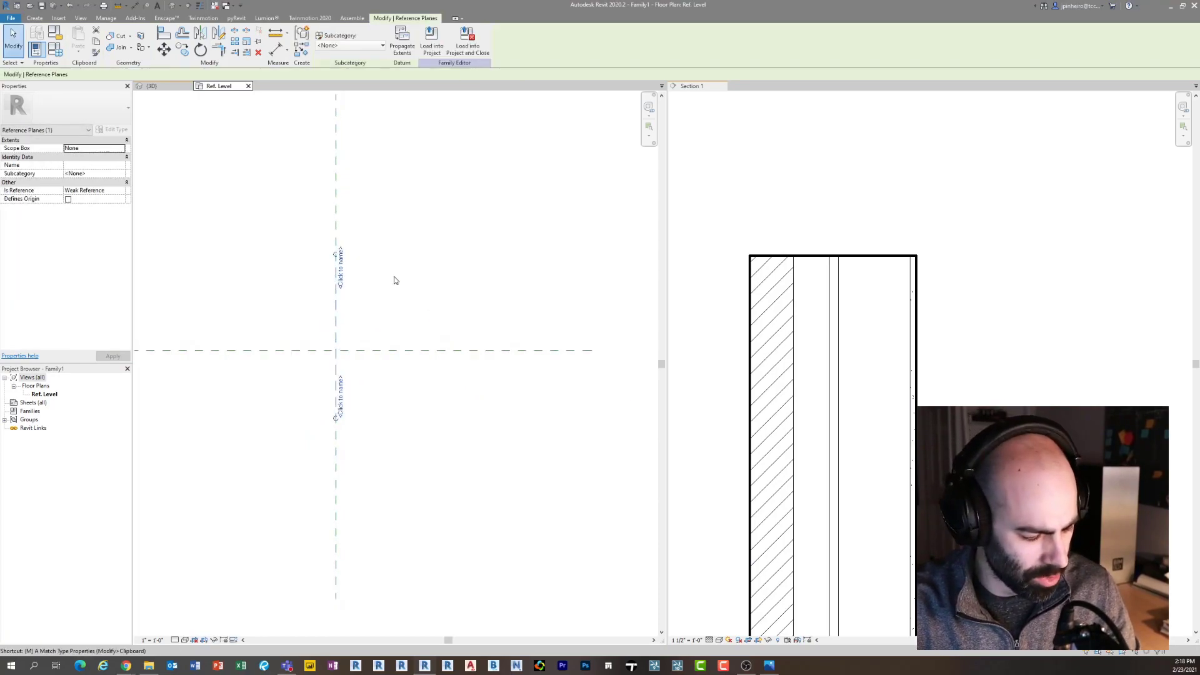
{"action": "left_click", "coordinate": [394, 277]}
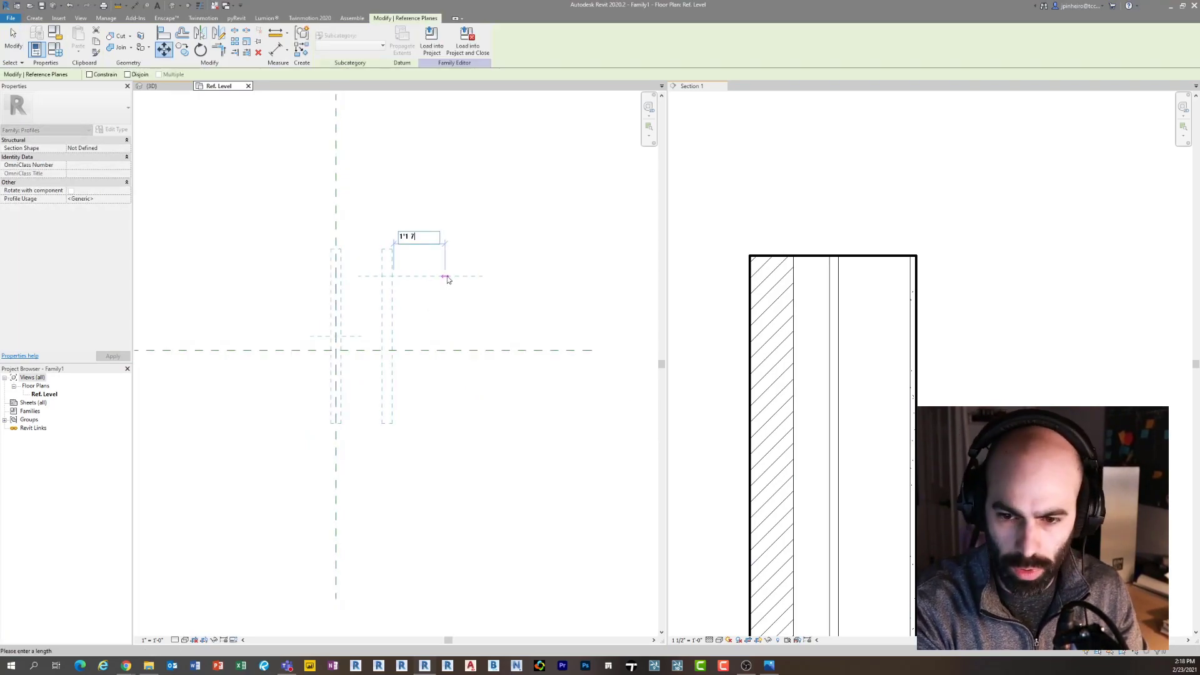
{"action": "type", "text": "1'1 7/8\""}
{"action": "key", "text": "Return"}
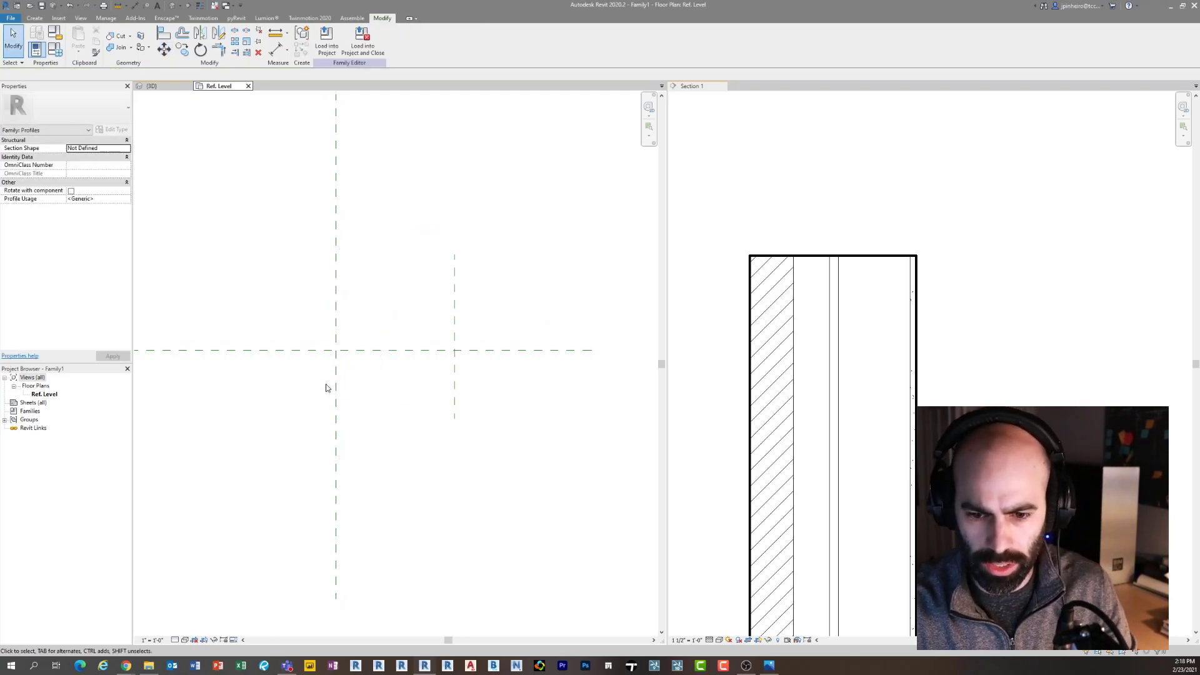
Draw a vertical profile line about 1' 4" long down the centre plane, starting above the horizontal plane, ending in a short outward diagonal drip
{"action": "left_click", "coordinate": [34, 18]}
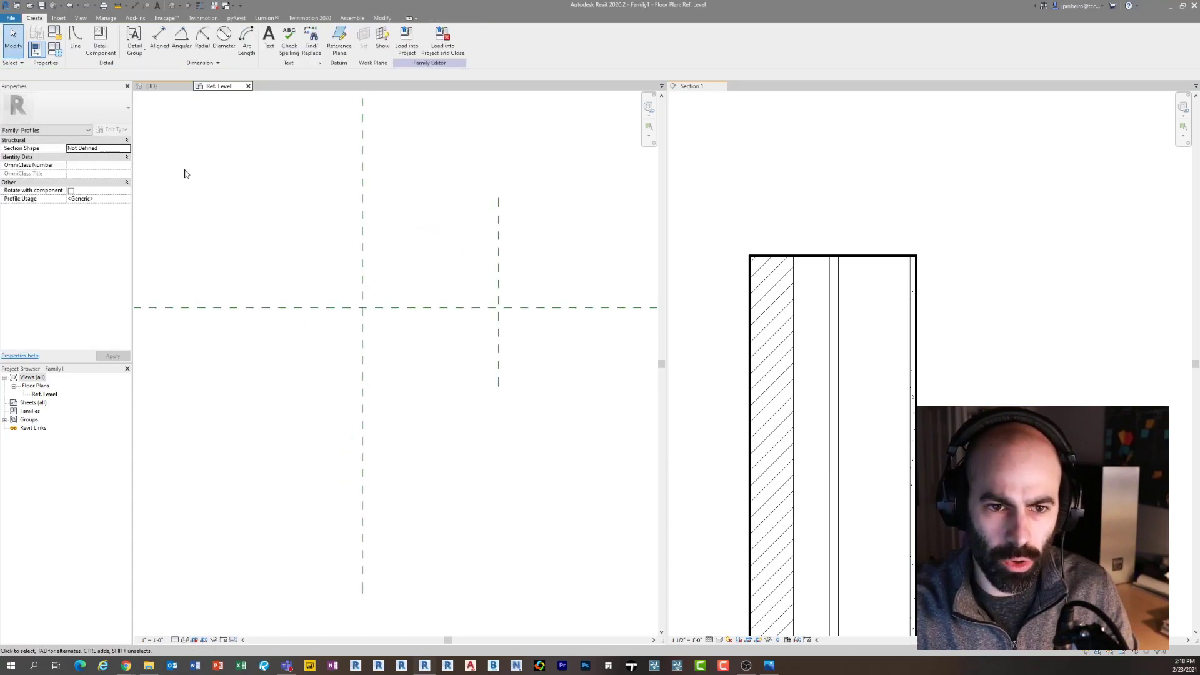
{"action": "left_click", "coordinate": [73, 40]}
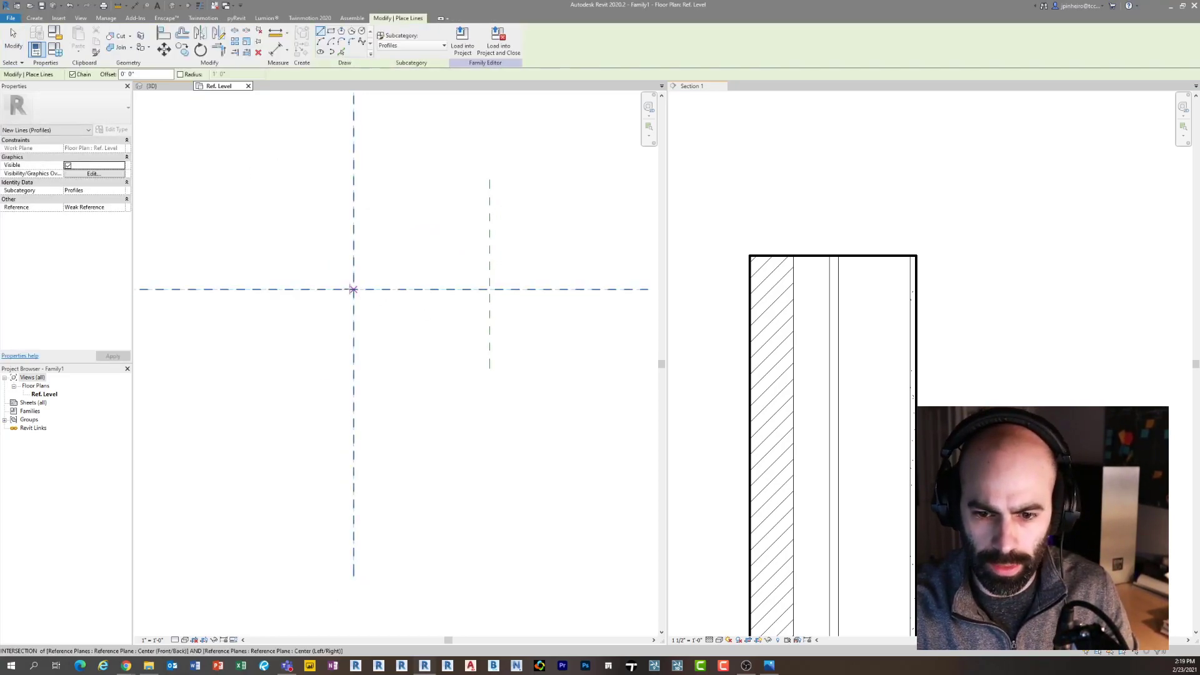
{"action": "left_click", "coordinate": [353, 251]}
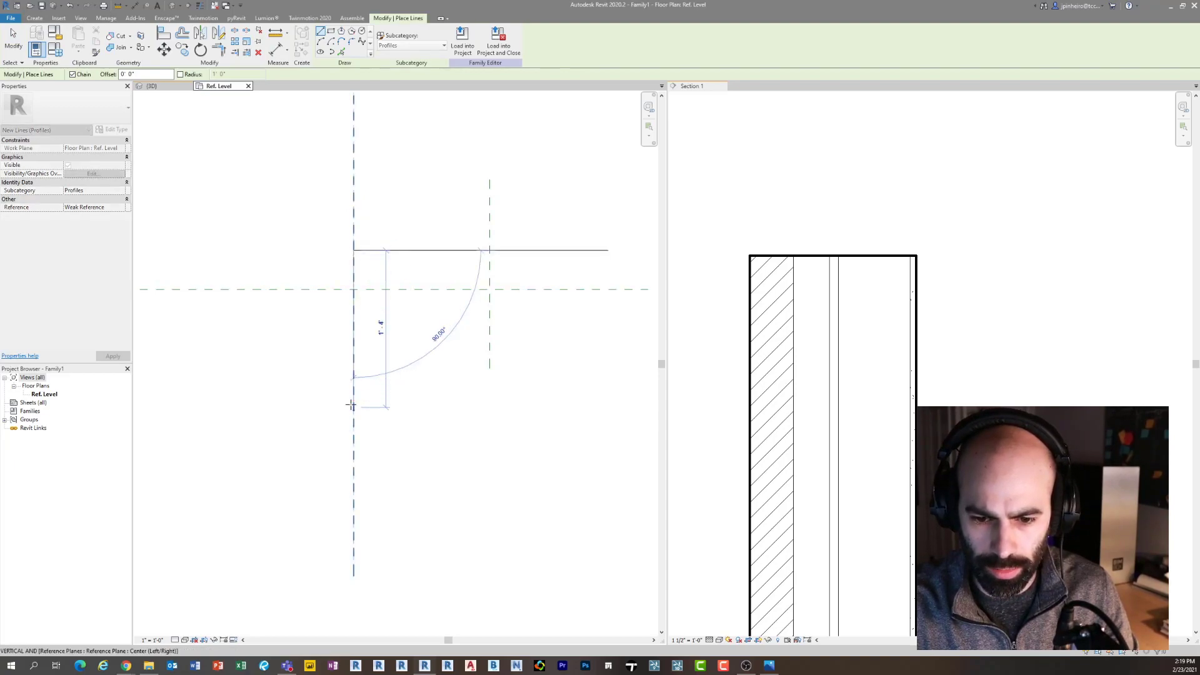
{"action": "left_click", "coordinate": [353, 406]}
{"action": "scroll", "coordinate": [343, 415], "scroll_direction": "up", "scroll_amount": 2}
{"action": "left_click", "coordinate": [338, 424]}
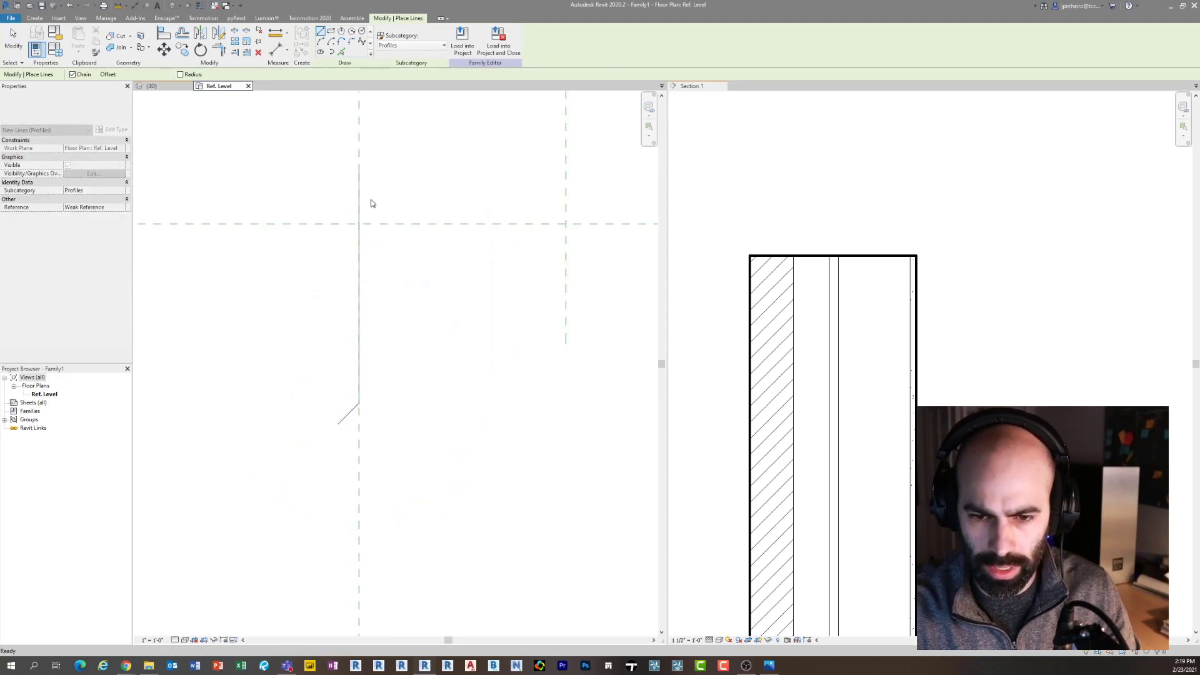
{"action": "key", "text": "Escape"}
Draw the sloped top line to the intersection of the offset and horizontal planes, a vertical leg about 5 1/4" long, and a short outward diagonal
{"action": "left_click", "coordinate": [359, 165]}
{"action": "scroll", "coordinate": [544, 203], "scroll_direction": "up", "scroll_amount": 1}
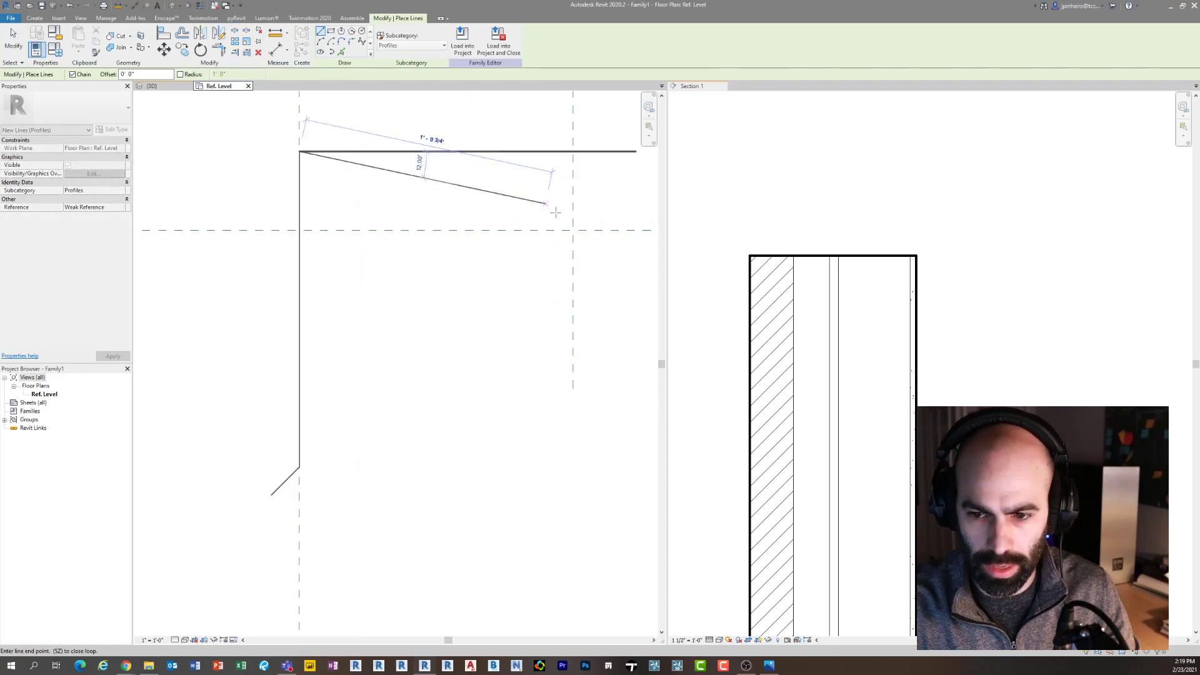
{"action": "left_click", "coordinate": [566, 223]}
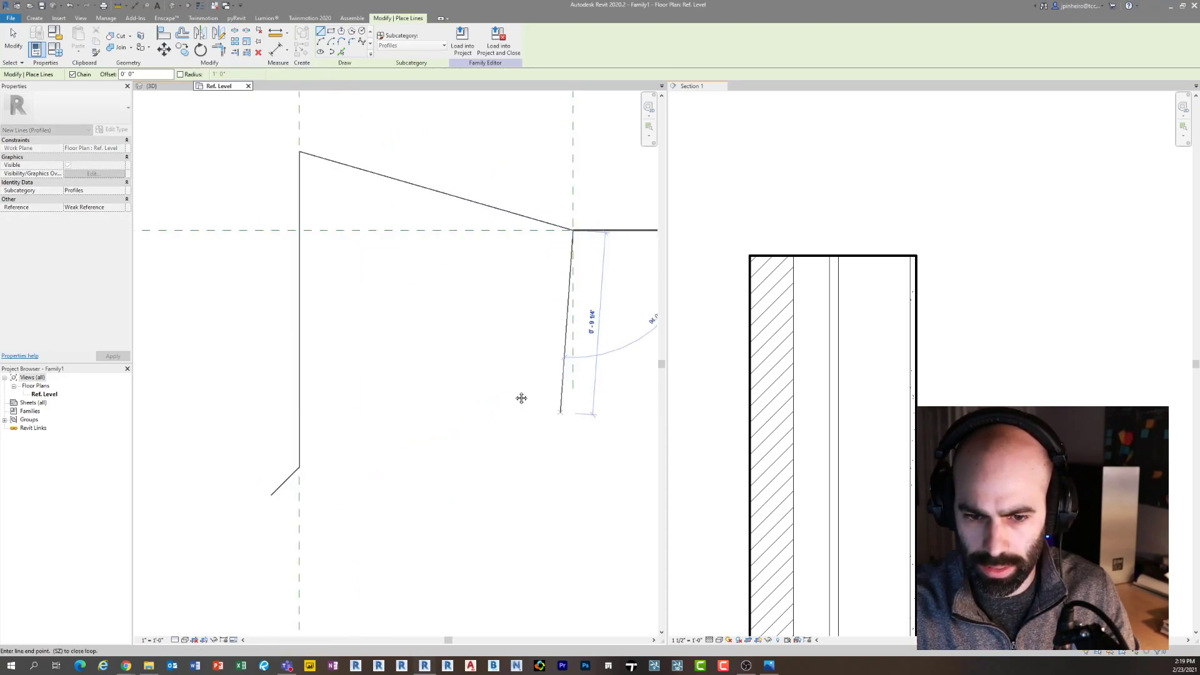
{"action": "middle_click_drag", "start_coordinate": [522, 396], "coordinate": [482, 383]}
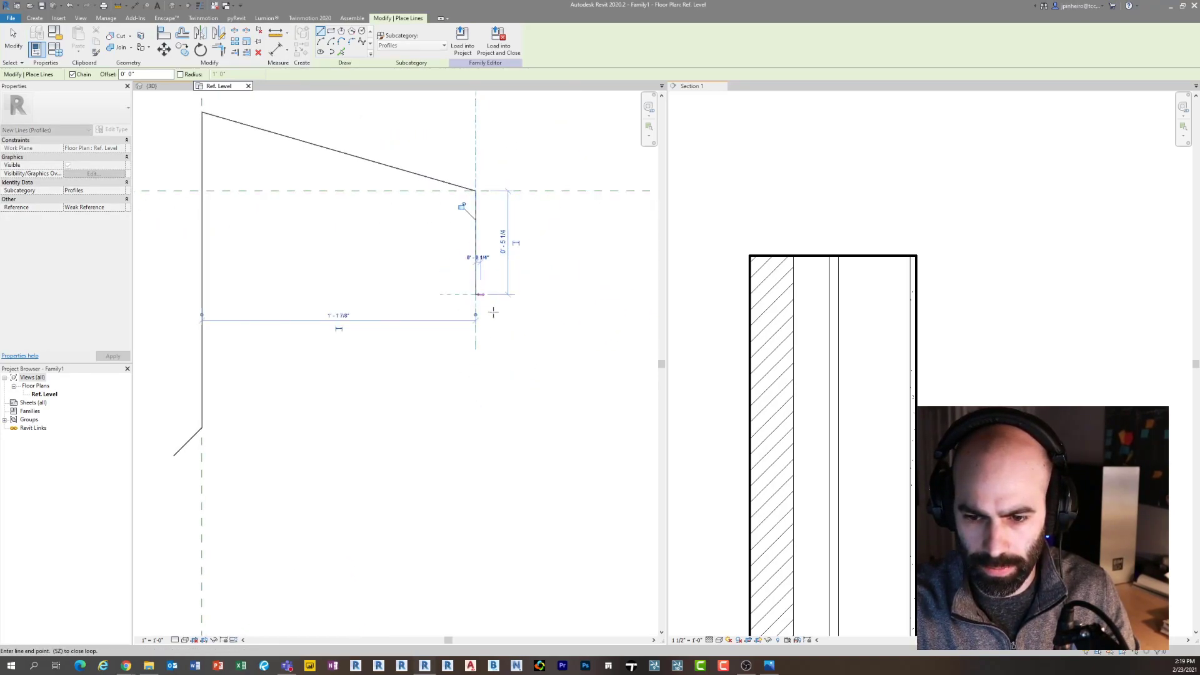
{"action": "left_click", "coordinate": [476, 296]}
{"action": "left_click", "coordinate": [499, 319]}
{"action": "scroll", "coordinate": [515, 329], "scroll_direction": "down", "scroll_amount": 1}
{"action": "key", "text": "Escape"}
{"action": "key", "text": "Escape"}
{"action": "scroll", "coordinate": [441, 303], "scroll_direction": "up", "scroll_amount": 1}
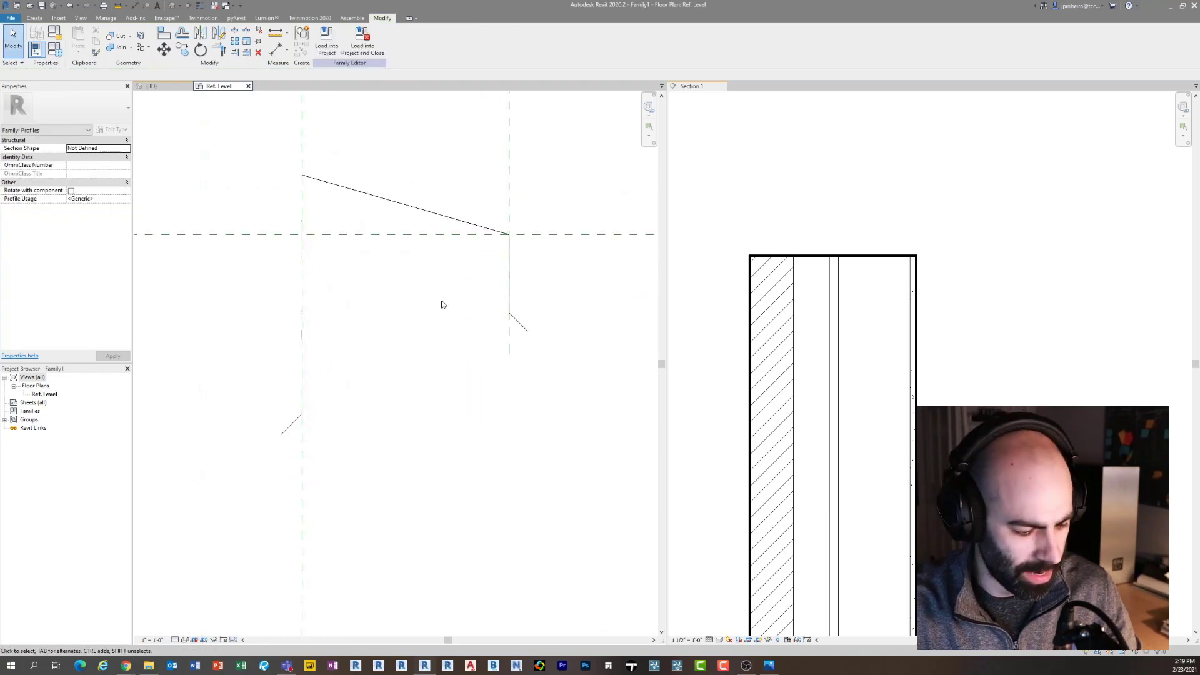
Offset a copy of the whole profile line chain outward by 1/8"
{"action": "key", "text": "o"}
{"action": "key", "text": "f"}
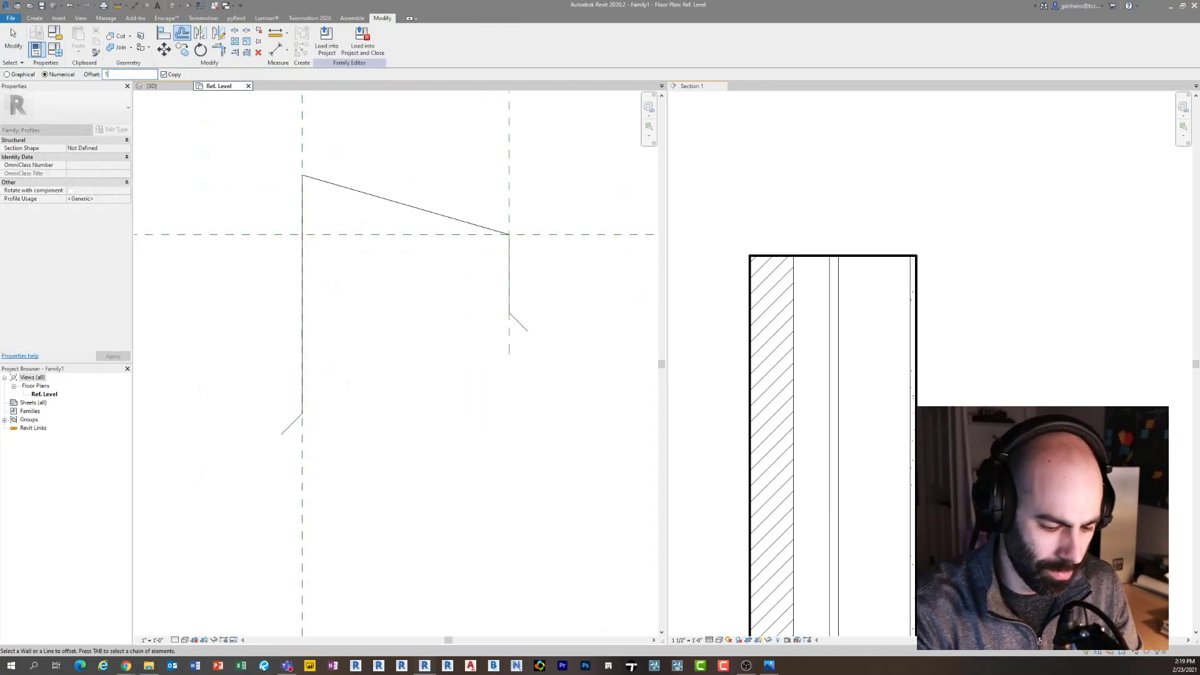
{"action": "type", "text": "0 1/8"}
{"action": "key", "text": "Return"}
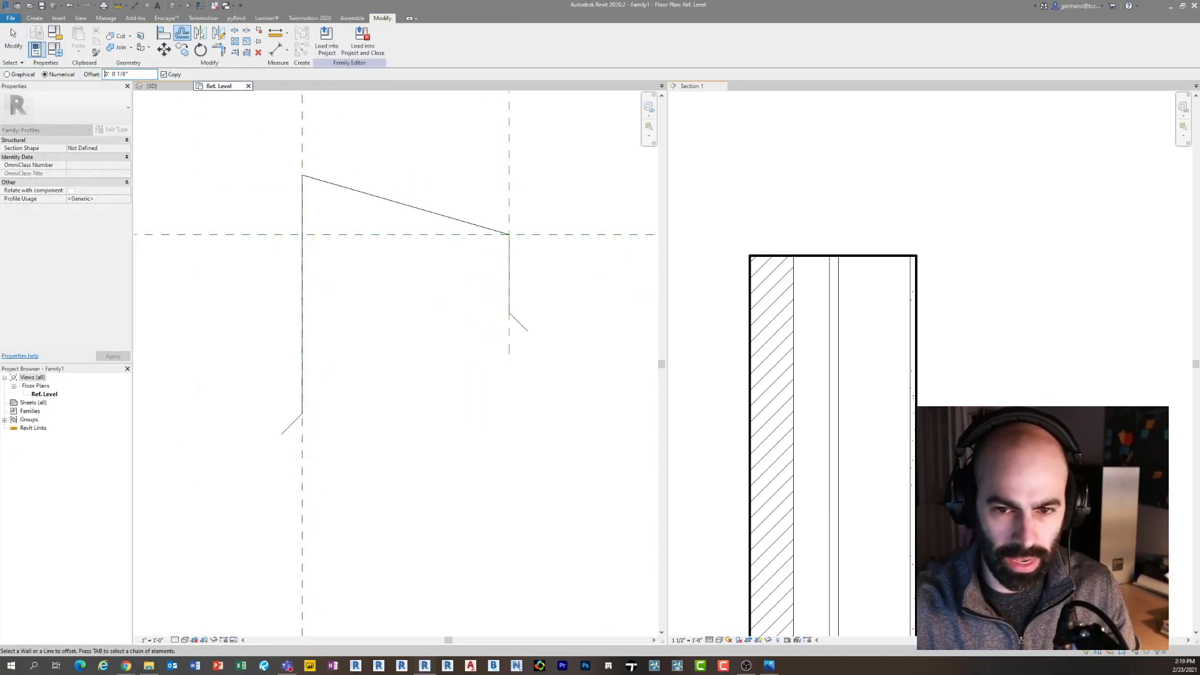
{"action": "key", "text": "Tab"}
{"action": "left_click", "coordinate": [380, 200]}
{"action": "key", "text": "Escape"}
{"action": "key", "text": "Escape"}
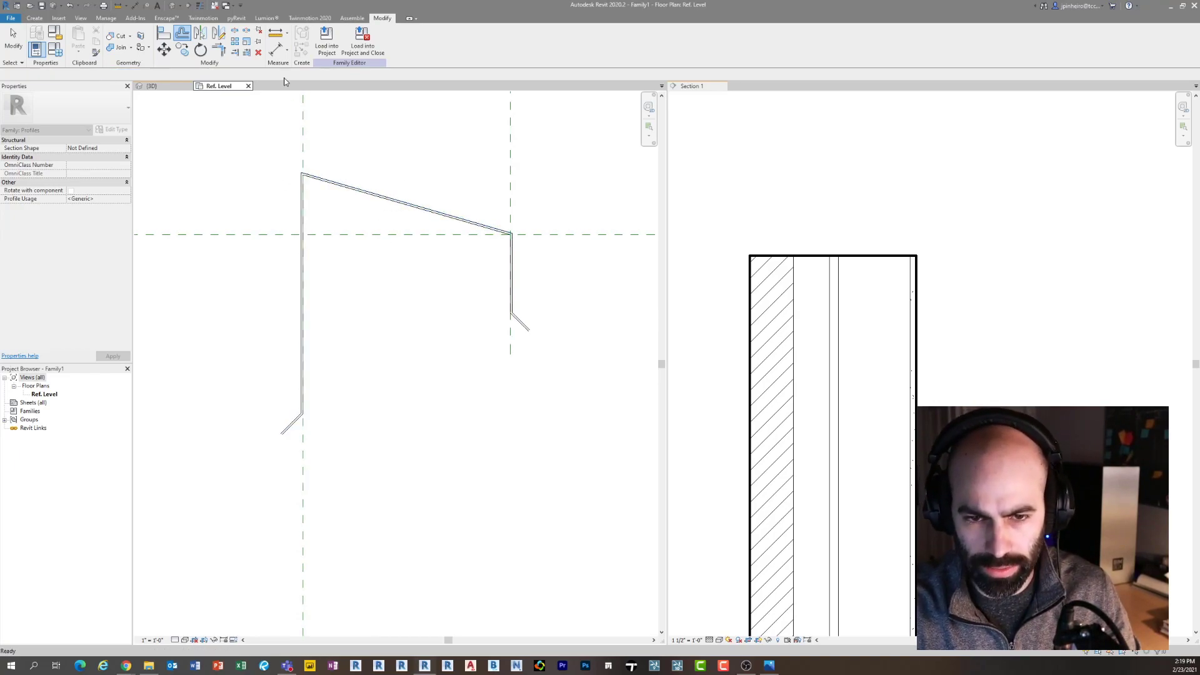
Close the open ends of the doubled profile at both diagonal drips with short lines
{"action": "middle_click_drag", "start_coordinate": [235, 149], "coordinate": [264, 50]}
{"action": "left_click", "coordinate": [29, 19]}
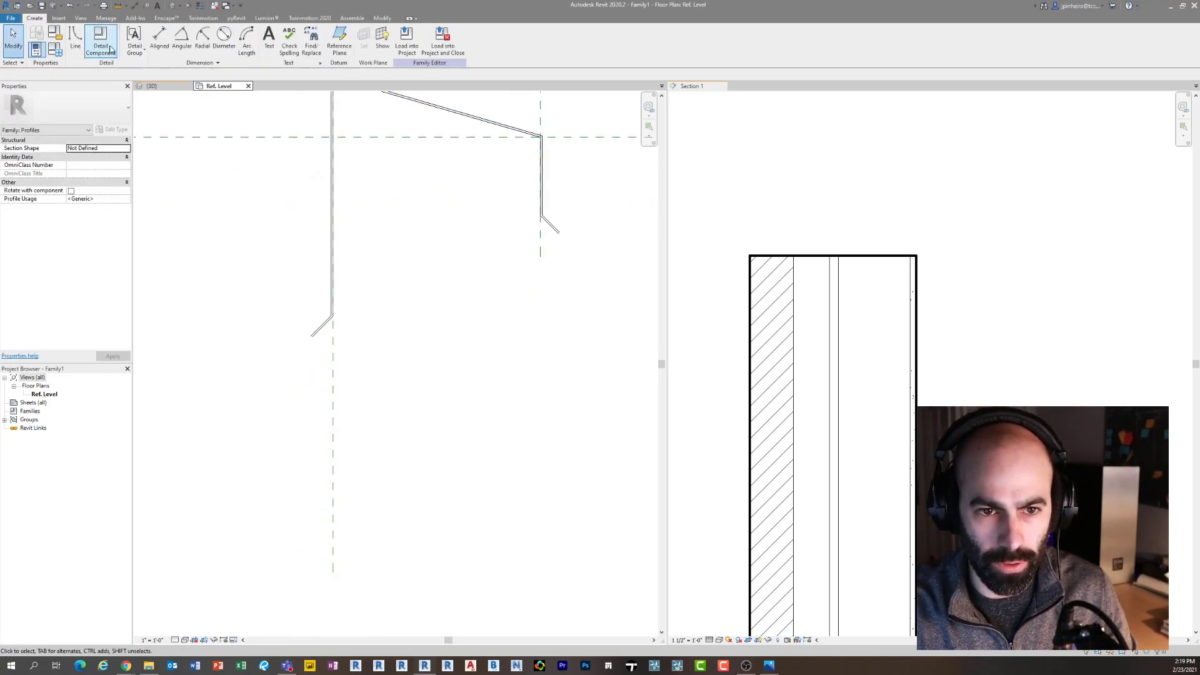
{"action": "scroll", "coordinate": [315, 332], "scroll_direction": "up", "scroll_amount": 6}
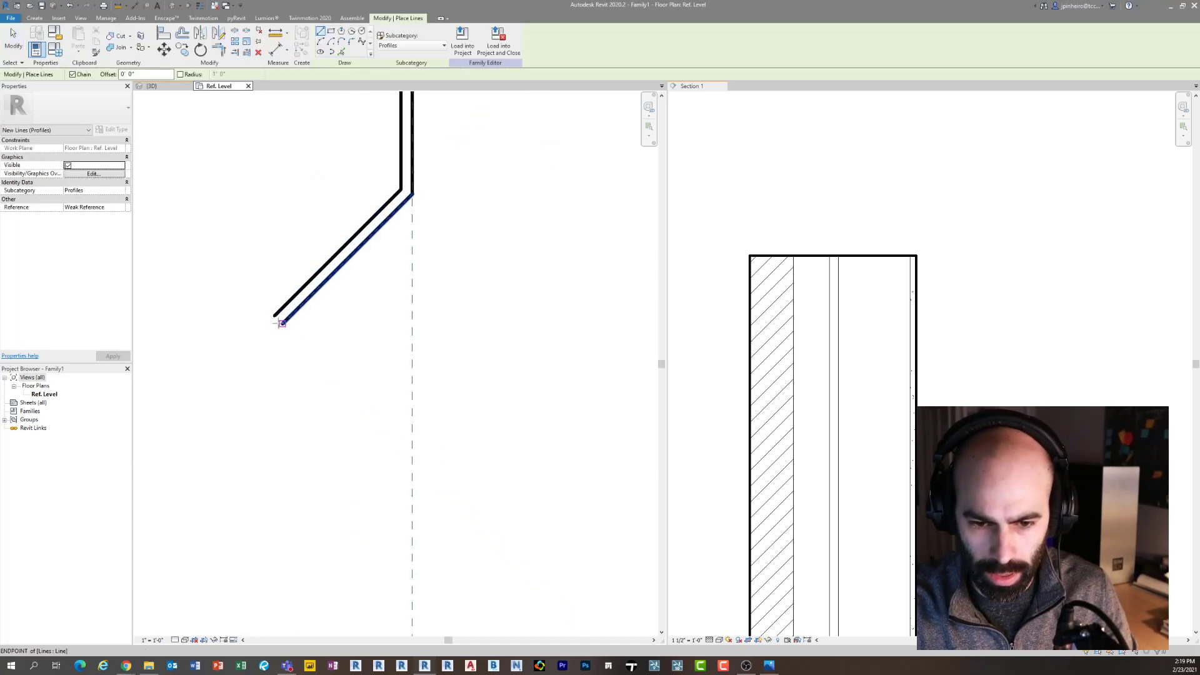
{"action": "left_click", "coordinate": [282, 323]}
{"action": "left_click", "coordinate": [274, 316]}
{"action": "scroll", "coordinate": [273, 315], "scroll_direction": "down", "scroll_amount": 3}
{"action": "middle_click_drag", "start_coordinate": [415, 279], "coordinate": [236, 335]}
{"action": "scroll", "coordinate": [440, 273], "scroll_direction": "down", "scroll_amount": 2}
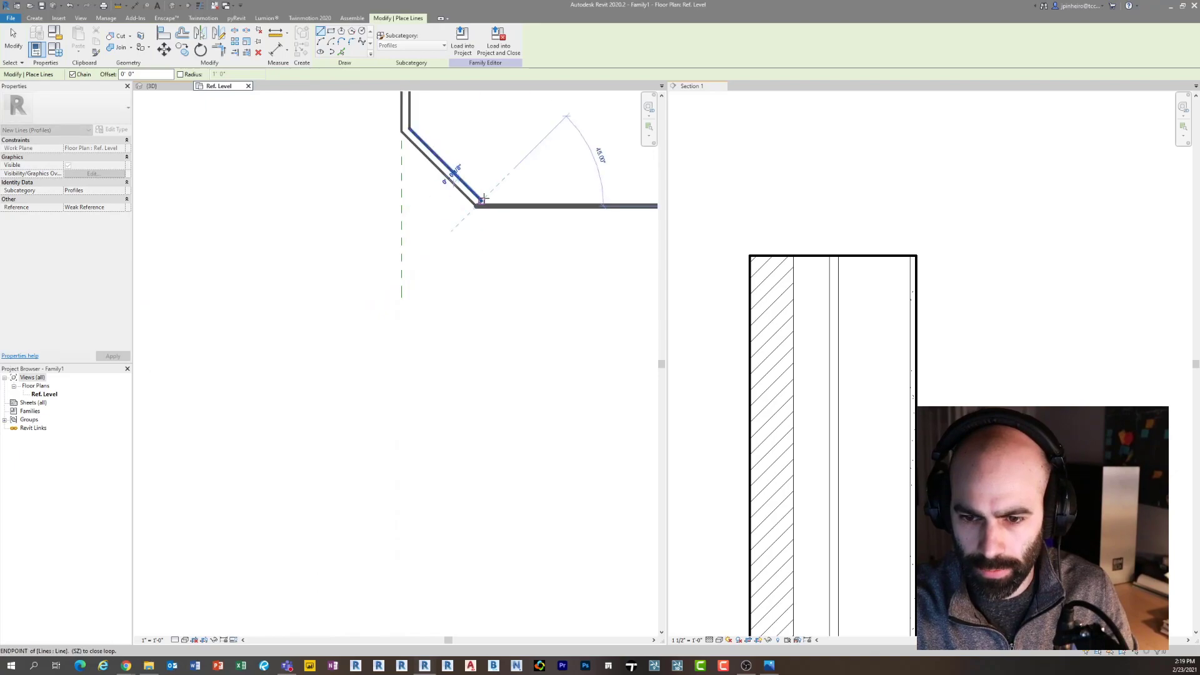
{"action": "key", "text": "Escape"}
{"action": "key", "text": "Escape"}
Save the profile family to the Desktop as Metal Coping Tutorial and load it into the project
{"action": "scroll", "coordinate": [486, 256], "scroll_direction": "down", "scroll_amount": 3}
{"action": "middle_click_drag", "start_coordinate": [486, 257], "coordinate": [543, 378]}
{"action": "scroll", "coordinate": [415, 298], "scroll_direction": "up", "scroll_amount": 2}
{"action": "scroll", "coordinate": [388, 258], "scroll_direction": "down", "scroll_amount": 3}
{"action": "middle_click_drag", "start_coordinate": [420, 300], "coordinate": [383, 290]}
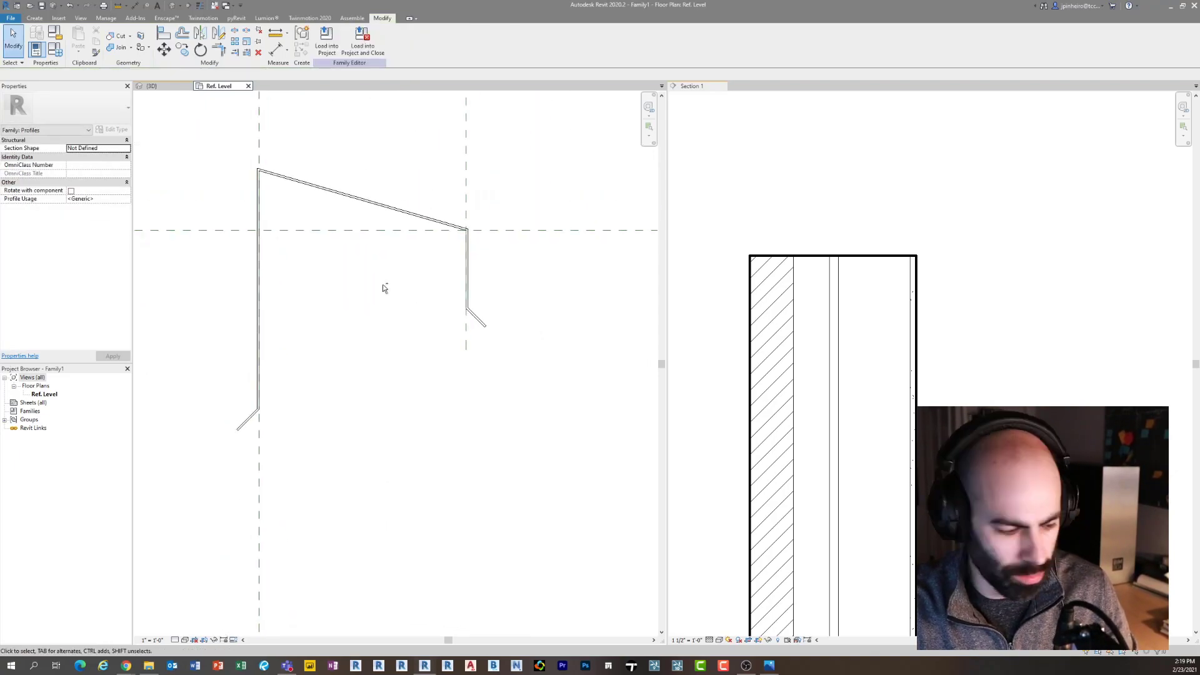
{"action": "key", "text": "ctrl+s"}
{"action": "left_click", "coordinate": [565, 286]}
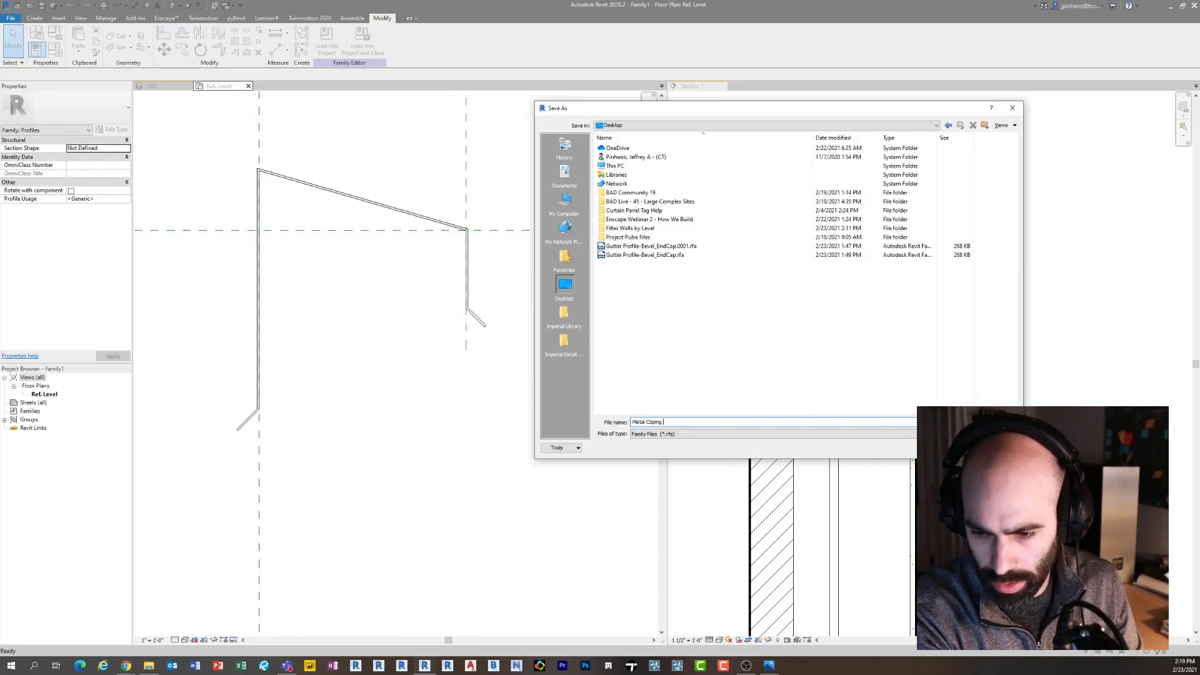
{"action": "key", "text": "Return"}
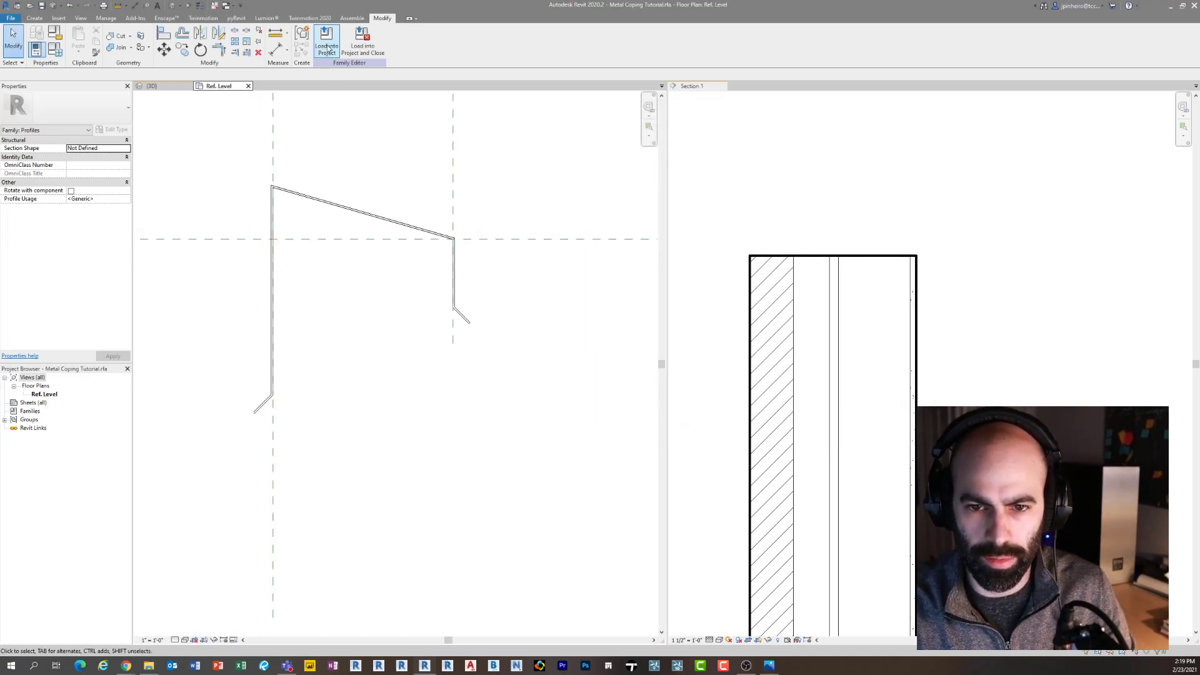
{"action": "left_click", "coordinate": [327, 48]}
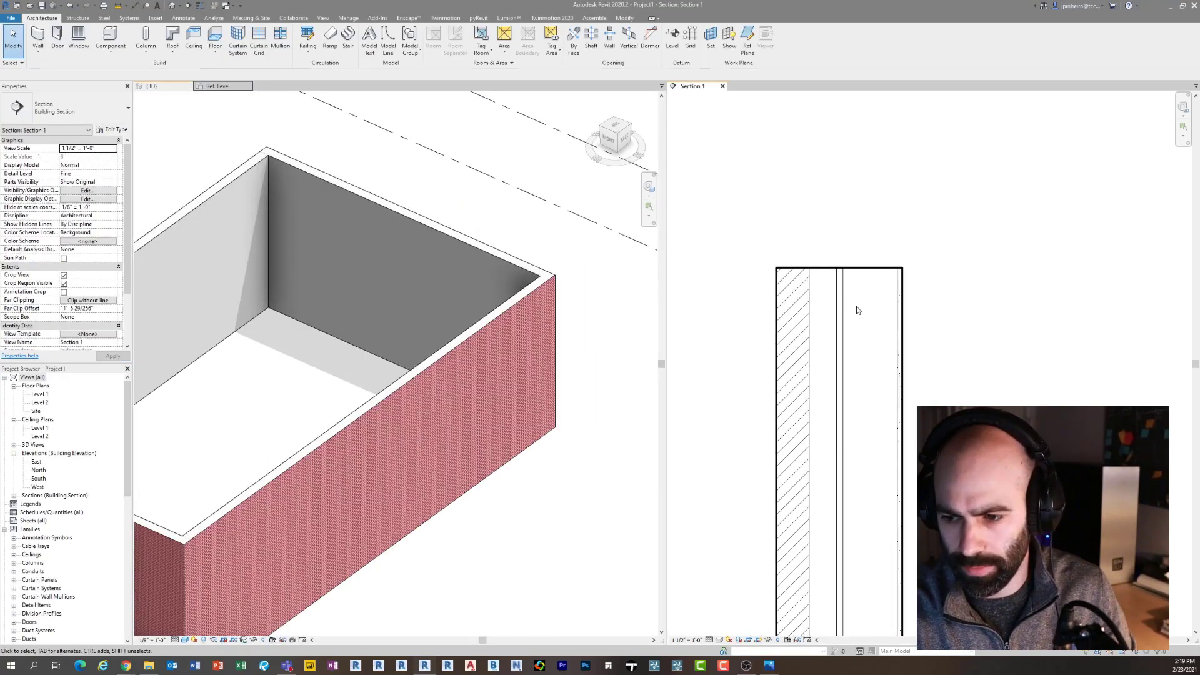
Duplicate the front brick wall's type as "Exterior - Brick on Mtl. Stud - With Coping"
{"action": "middle_click", "coordinate": [537, 368]}
{"action": "middle_click_drag", "start_coordinate": [579, 388], "coordinate": [575, 338]}
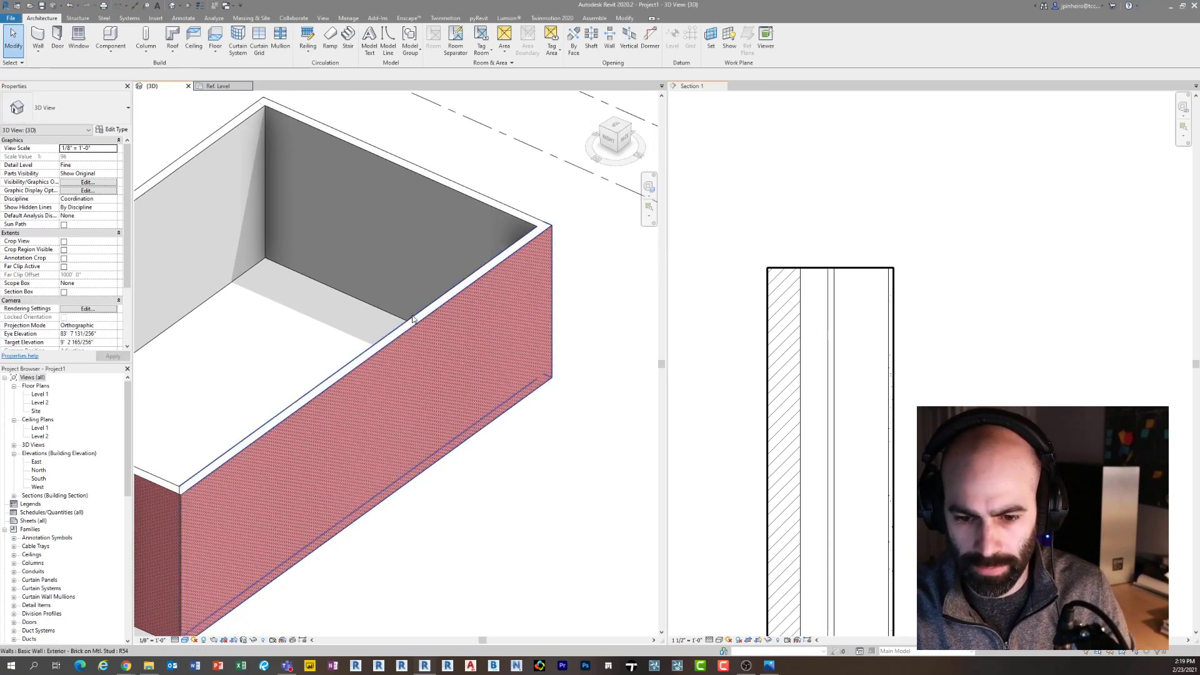
{"action": "left_click", "coordinate": [412, 319]}
{"action": "middle_click_drag", "start_coordinate": [412, 319], "coordinate": [440, 302]}
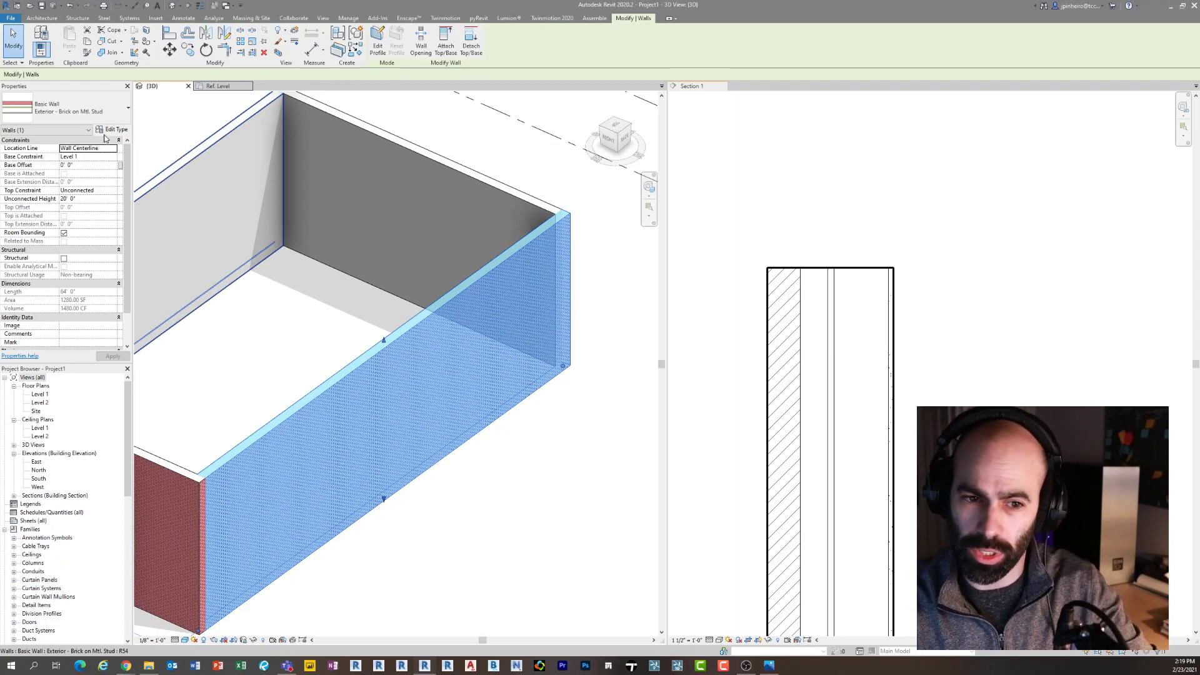
{"action": "middle_click_drag", "start_coordinate": [336, 295], "coordinate": [370, 285]}
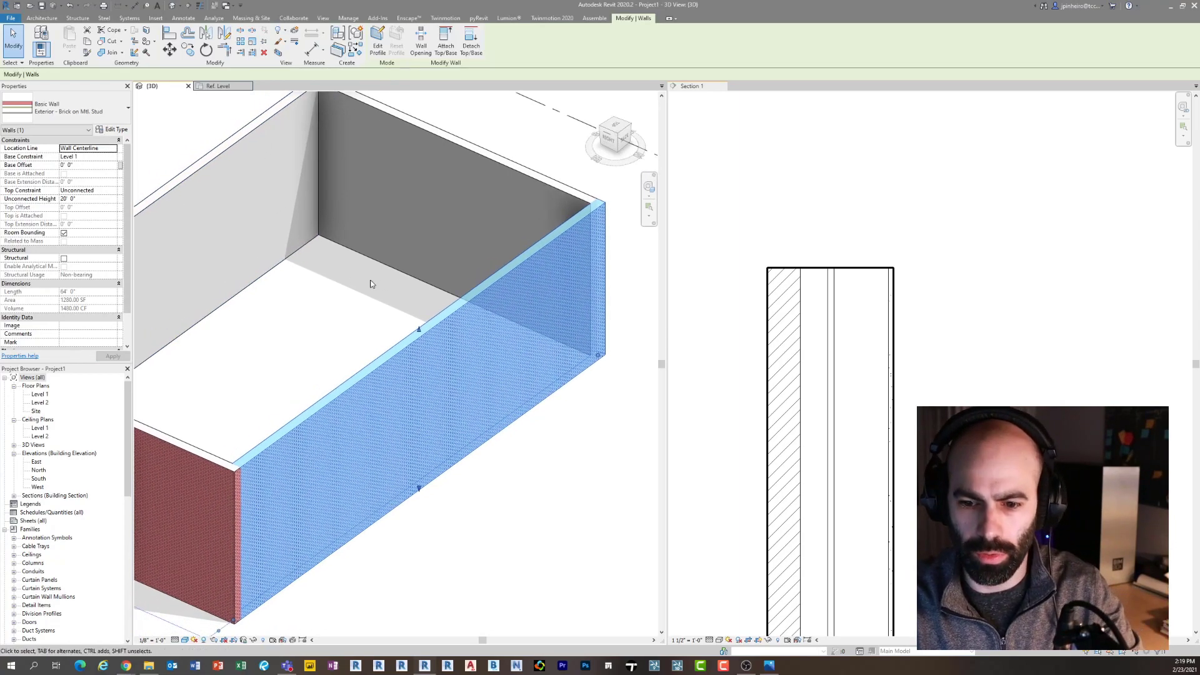
{"action": "left_click", "coordinate": [112, 131]}
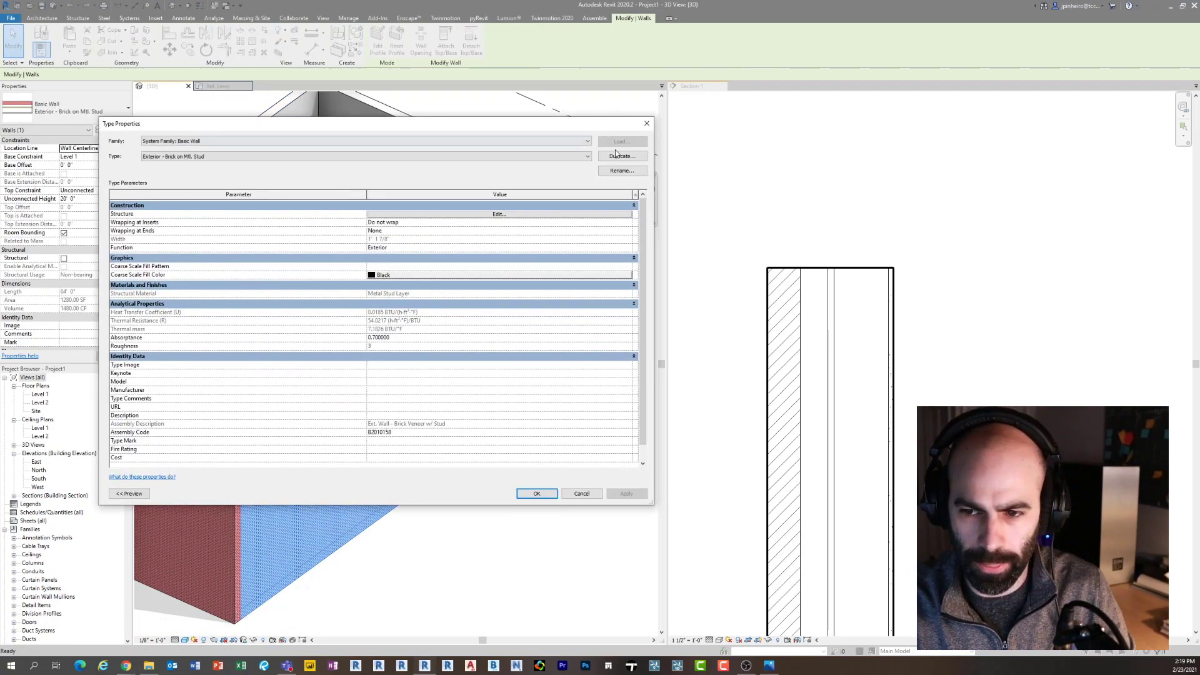
{"action": "left_click", "coordinate": [623, 158]}
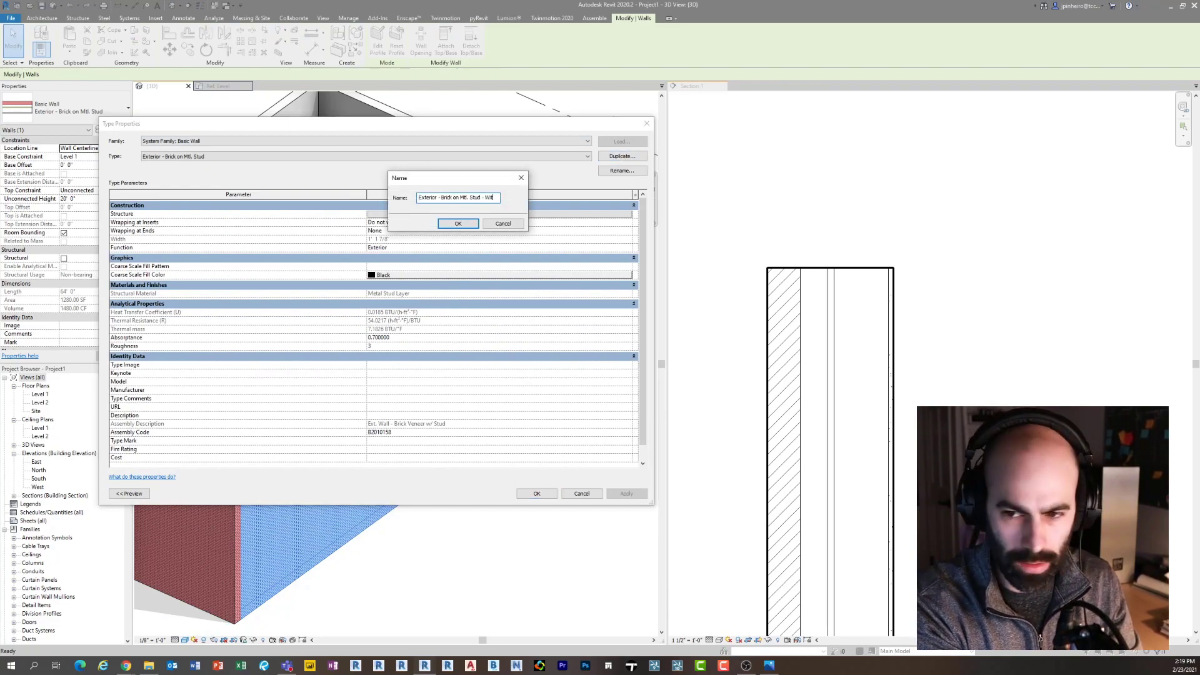
{"action": "type", "text": "- With Coping"}
{"action": "key", "text": "Return"}
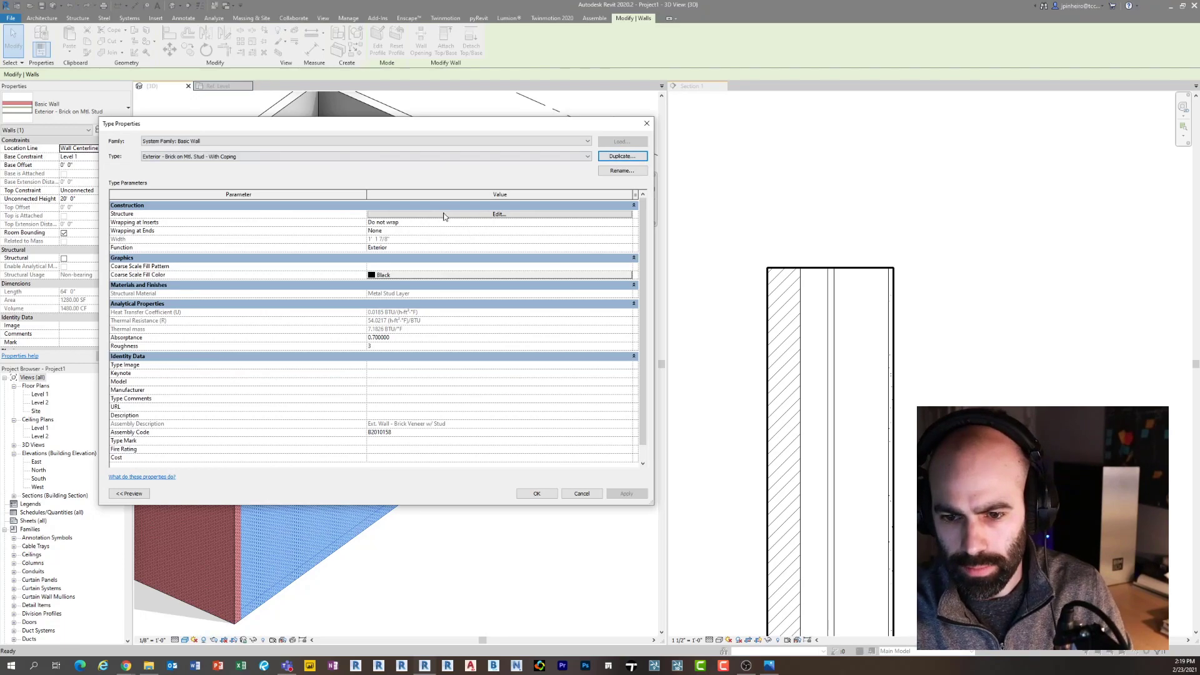
Open the new wall type's structure for editing and show its preview in the section view
{"action": "left_click", "coordinate": [444, 214]}
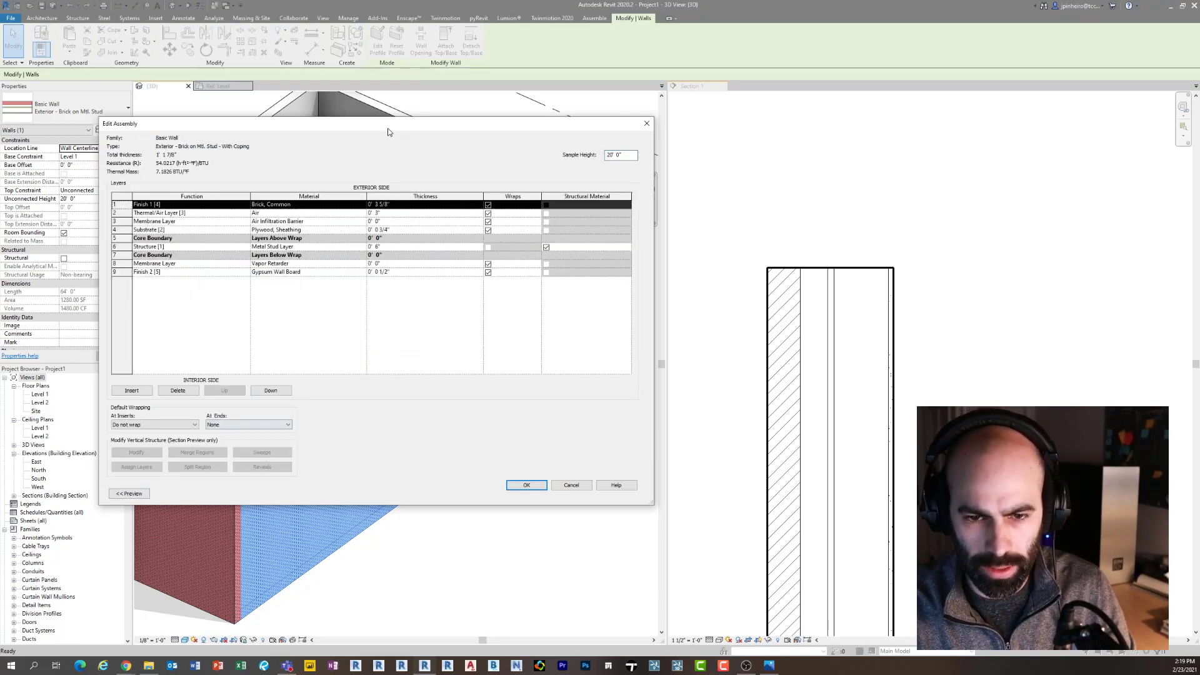
{"action": "left_click_drag", "start_coordinate": [387, 132], "coordinate": [561, 136]}
{"action": "left_click", "coordinate": [302, 498]}
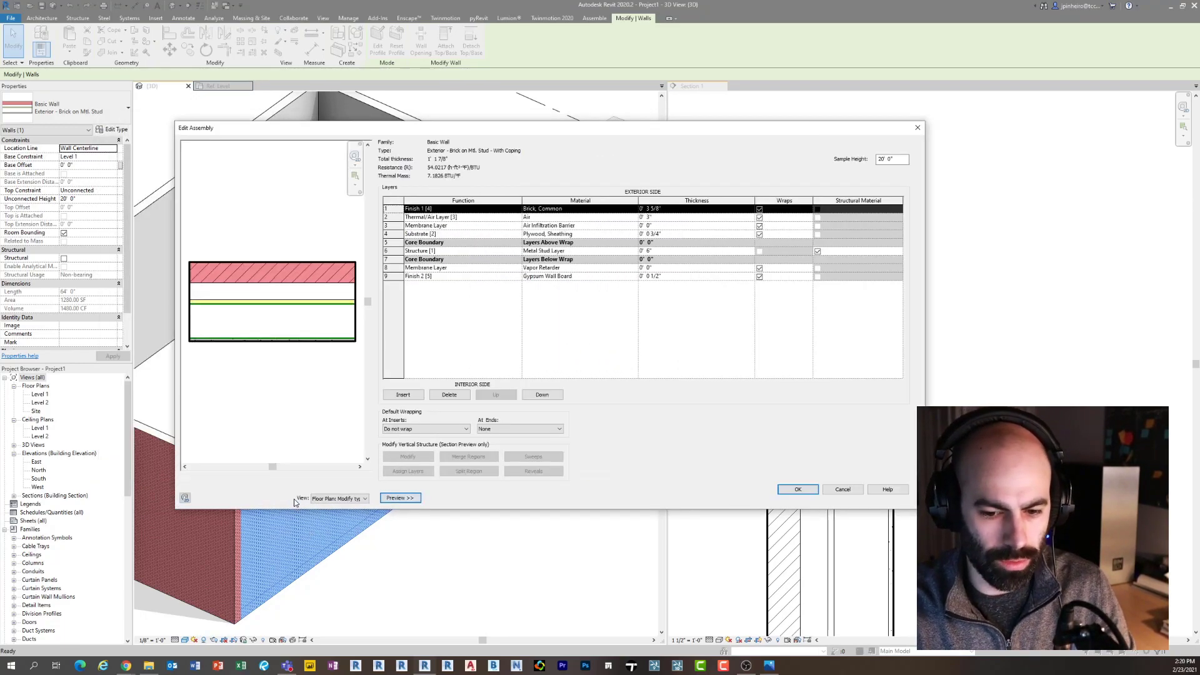
{"action": "left_click_drag", "start_coordinate": [440, 125], "coordinate": [390, 150]}
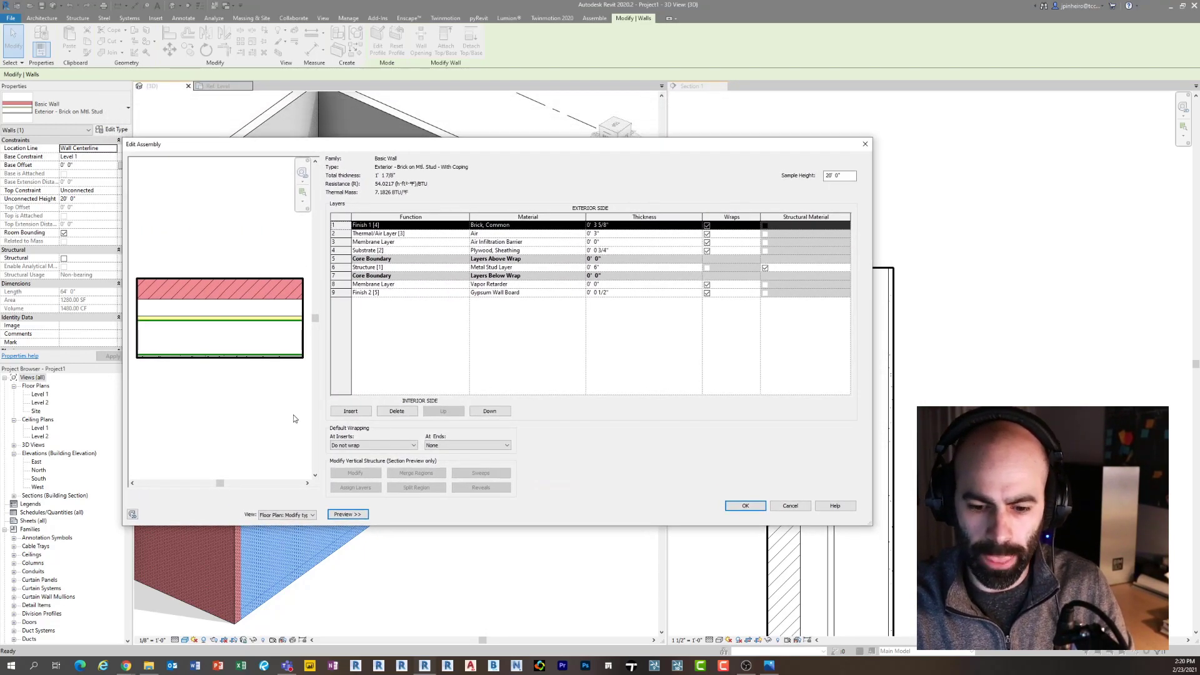
{"action": "left_click", "coordinate": [349, 516]}
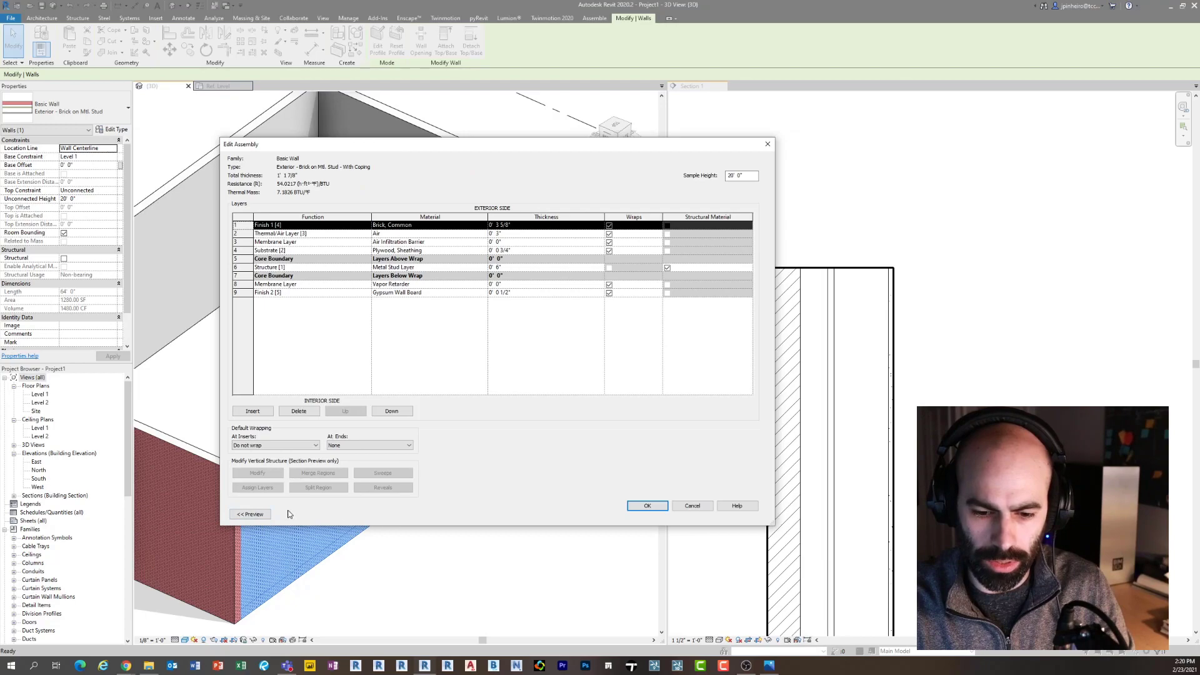
{"action": "left_click", "coordinate": [274, 515]}
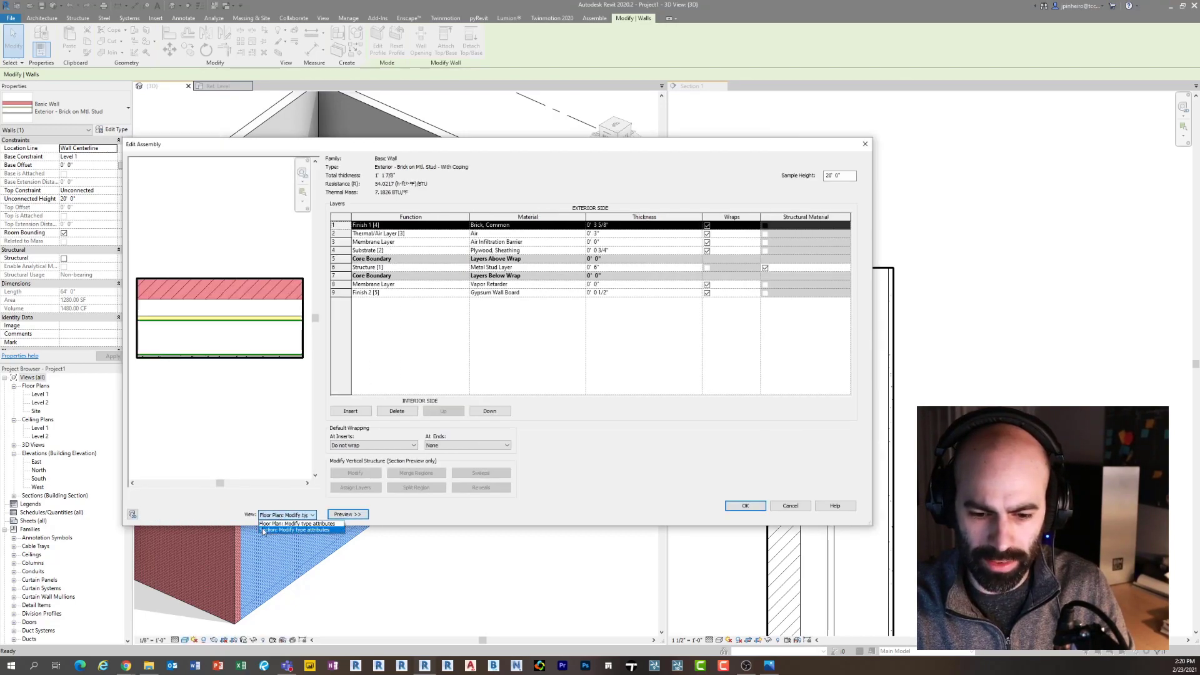
{"action": "left_click", "coordinate": [271, 530]}
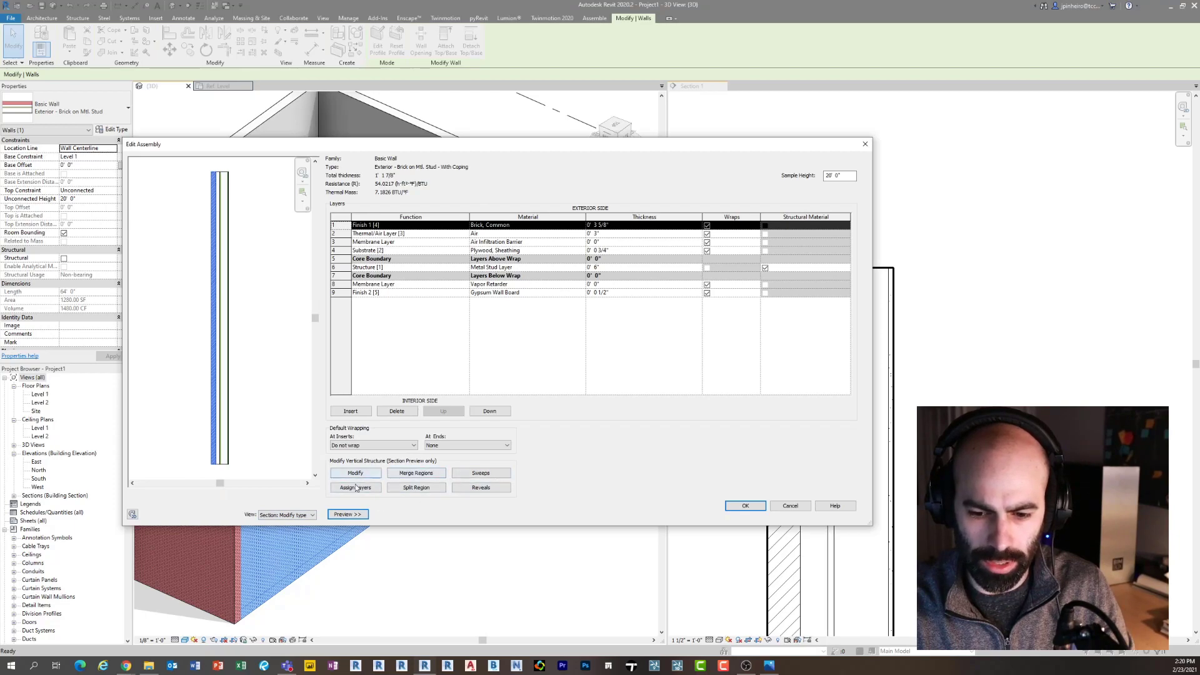
Switch the assembly preview to the floor plan view and back to the section view to compare the available vertical structure tools
{"action": "left_click", "coordinate": [287, 515]}
{"action": "left_click", "coordinate": [275, 524]}
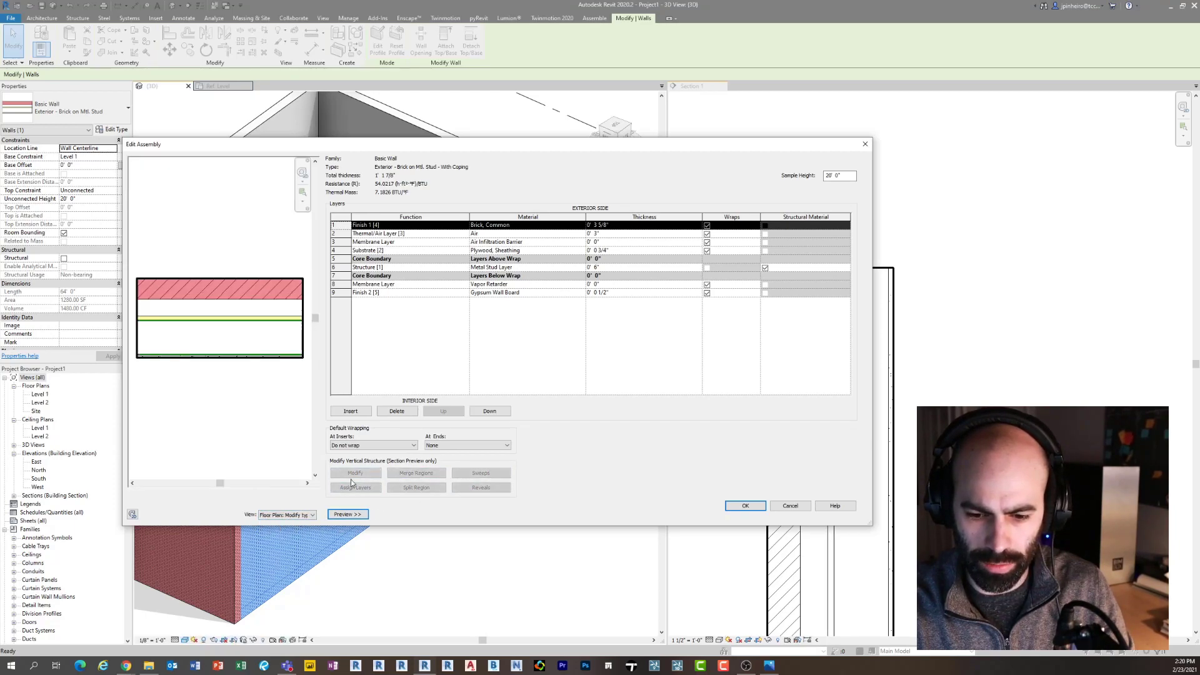
{"action": "left_click", "coordinate": [294, 515]}
{"action": "left_click", "coordinate": [280, 532]}
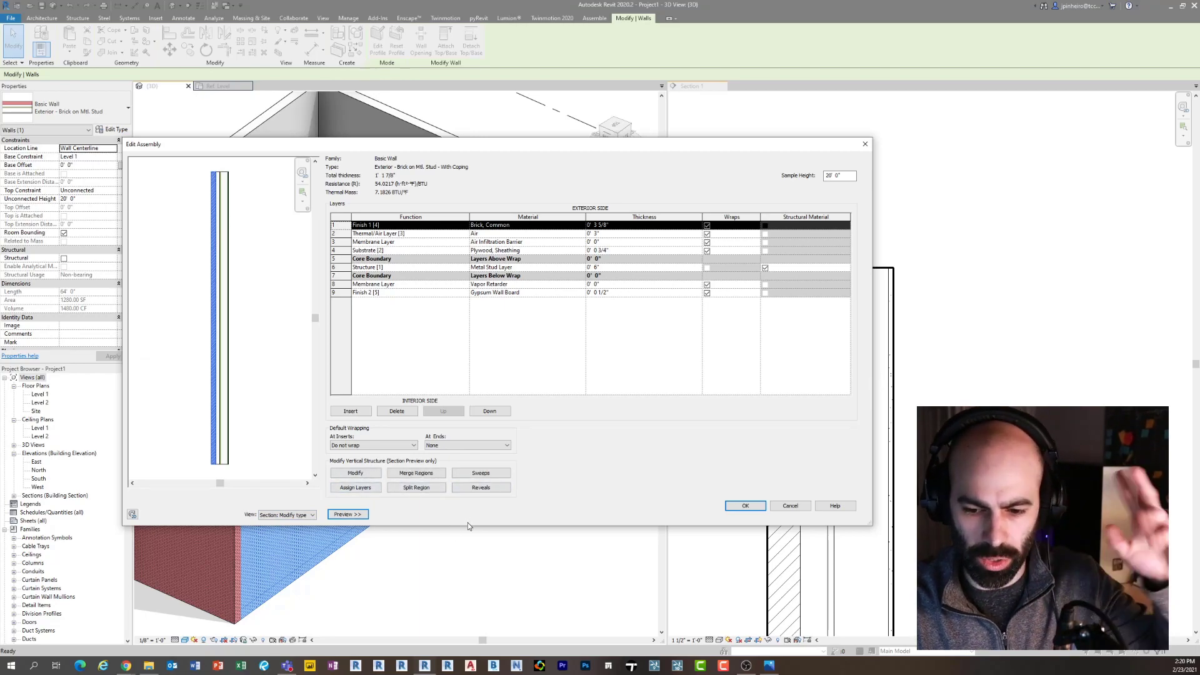
Add a wall sweep to the assembly and assign it the Metal Coping Tutorial profile
{"action": "scroll", "coordinate": [240, 163], "scroll_direction": "up", "scroll_amount": 1}
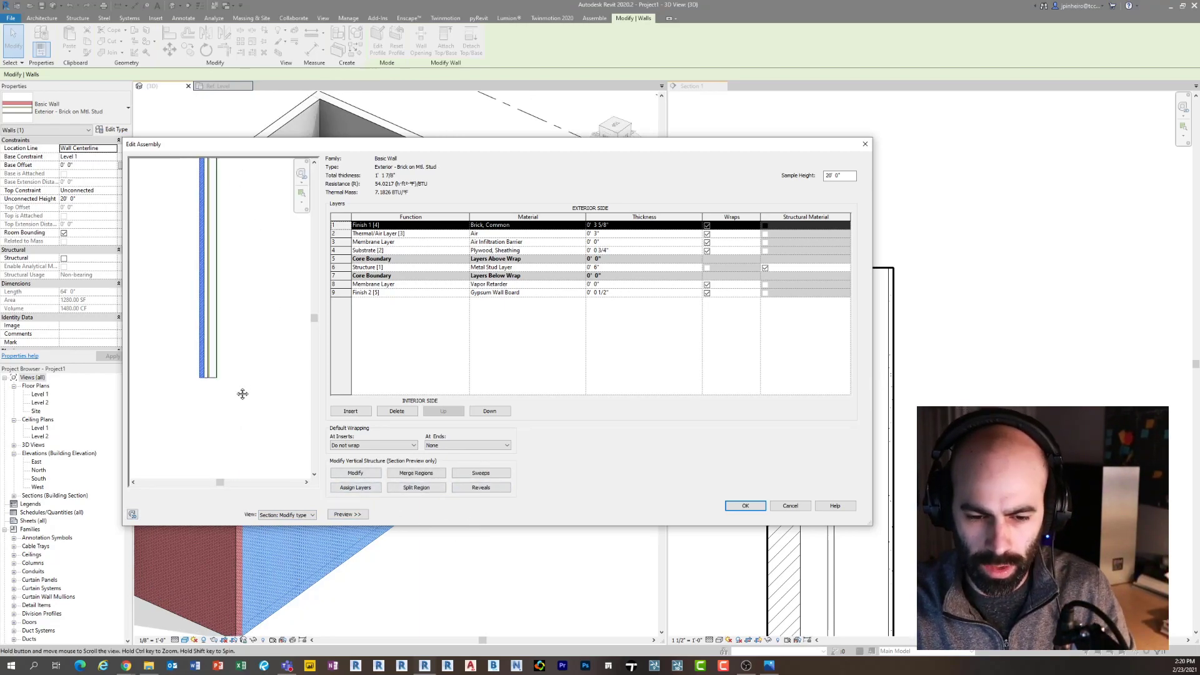
{"action": "left_click", "coordinate": [481, 474]}
{"action": "left_click_drag", "start_coordinate": [661, 250], "coordinate": [505, 212]}
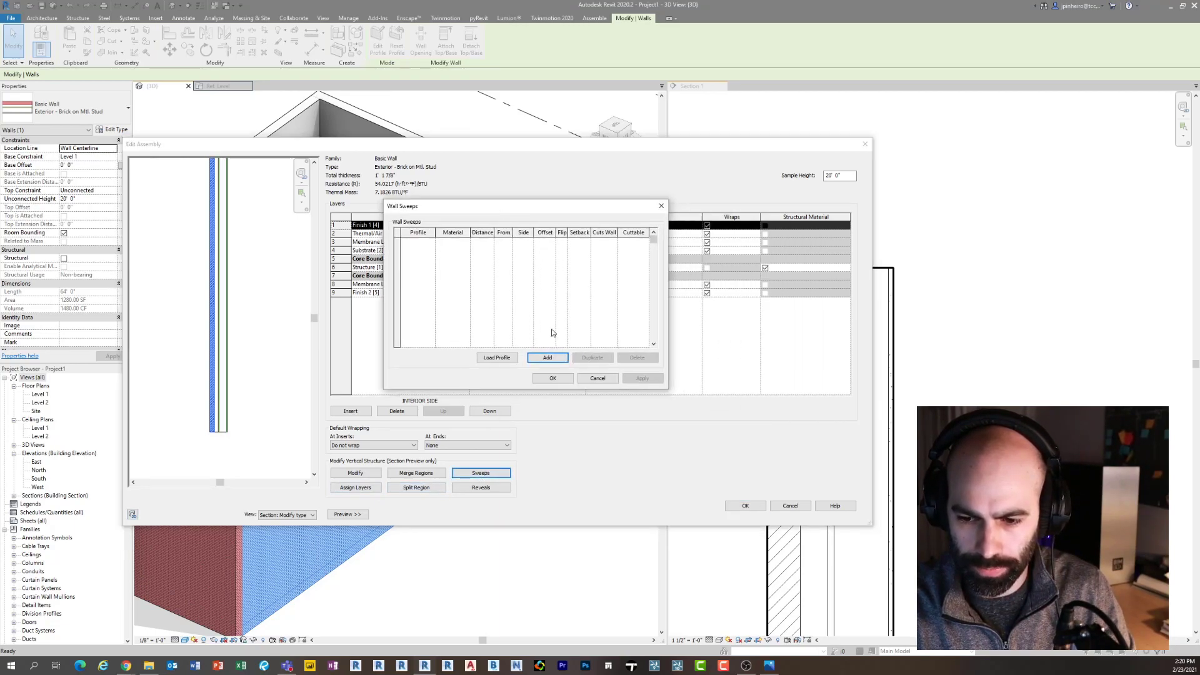
{"action": "left_click", "coordinate": [549, 358]}
{"action": "left_click", "coordinate": [415, 242]}
{"action": "left_click", "coordinate": [431, 242]}
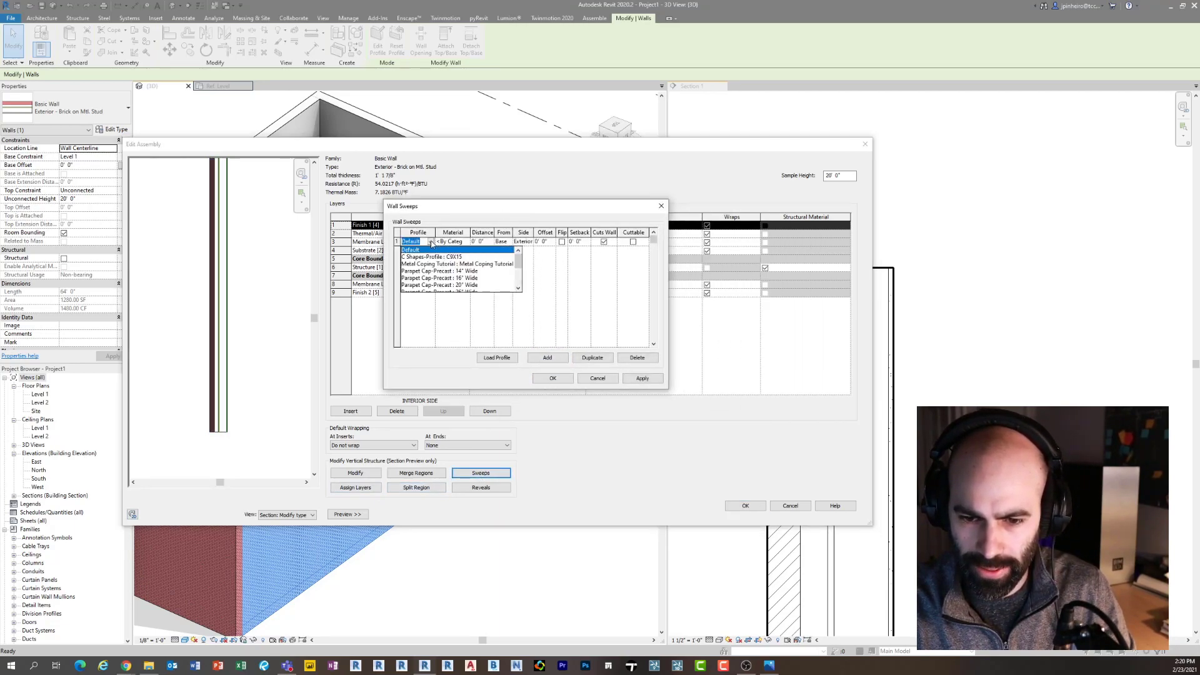
{"action": "scroll", "coordinate": [448, 273], "scroll_direction": "down", "scroll_amount": 5}
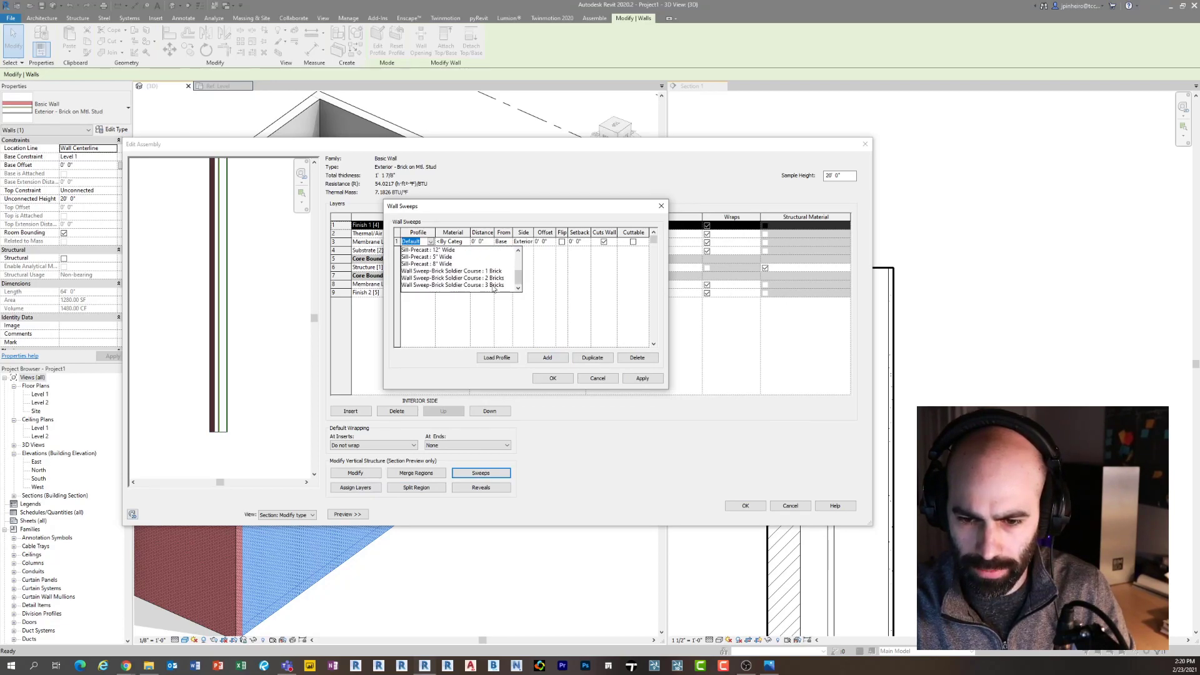
{"action": "scroll", "coordinate": [481, 284], "scroll_direction": "up", "scroll_amount": 1}
{"action": "scroll", "coordinate": [473, 280], "scroll_direction": "up", "scroll_amount": 1}
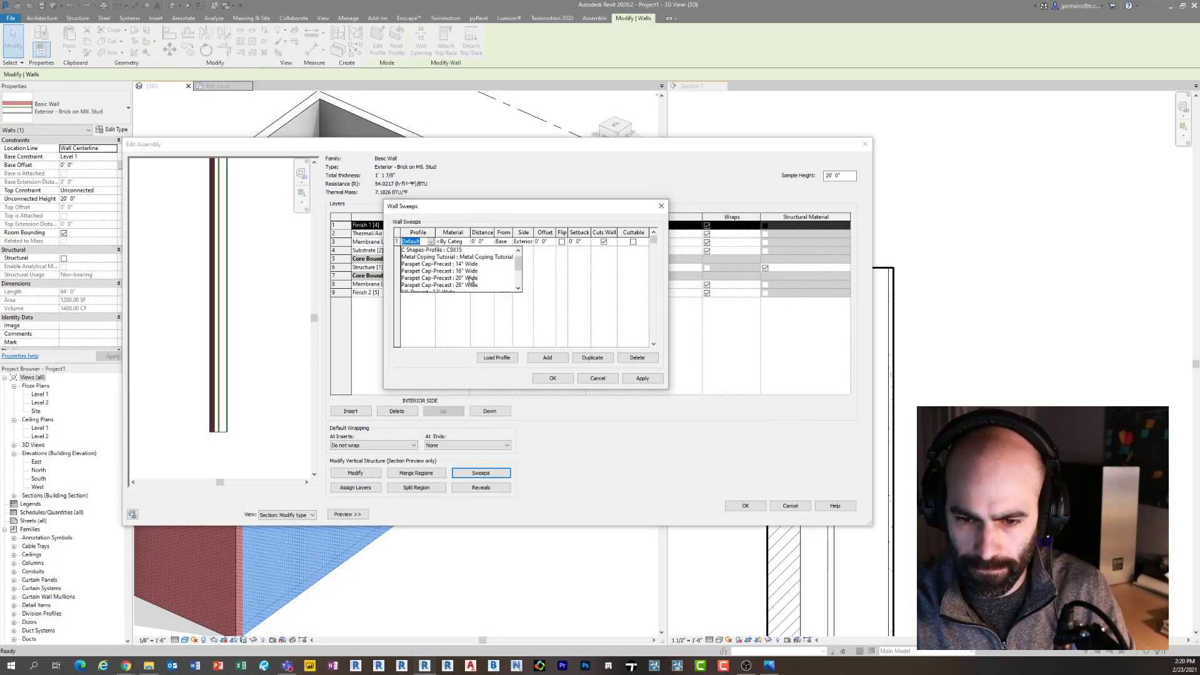
{"action": "left_click", "coordinate": [451, 256]}
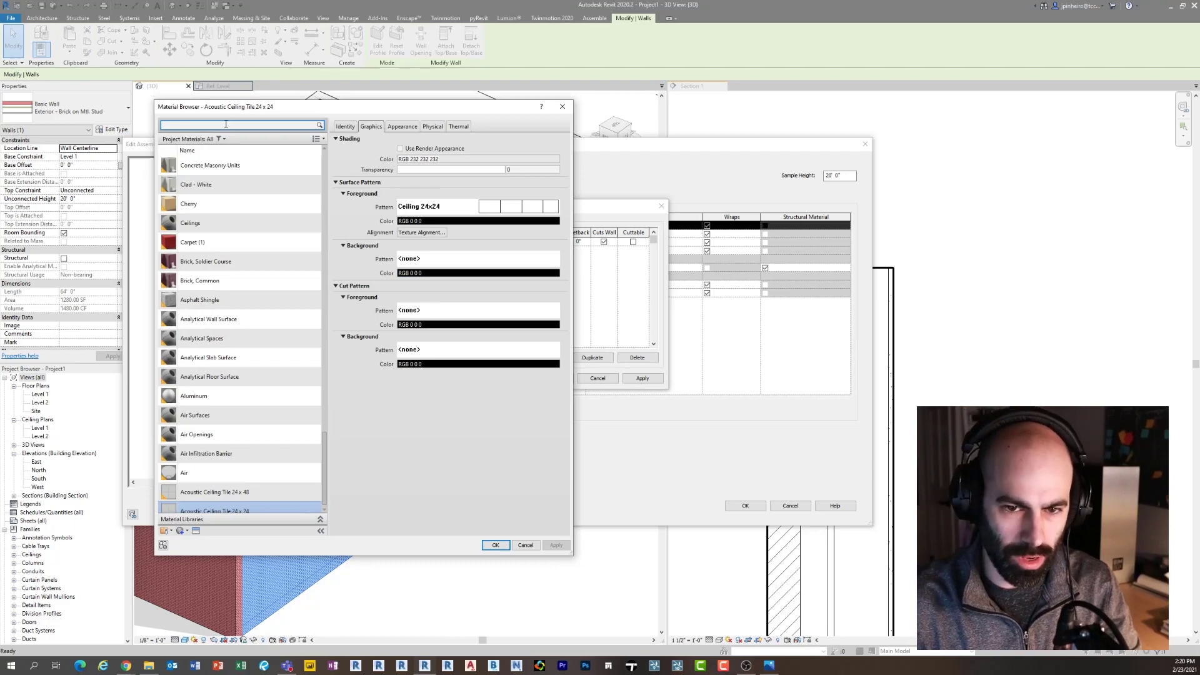
Search the materials for metal and assign Iron, Ductile to the coping sweep
{"action": "type", "text": "metal"}
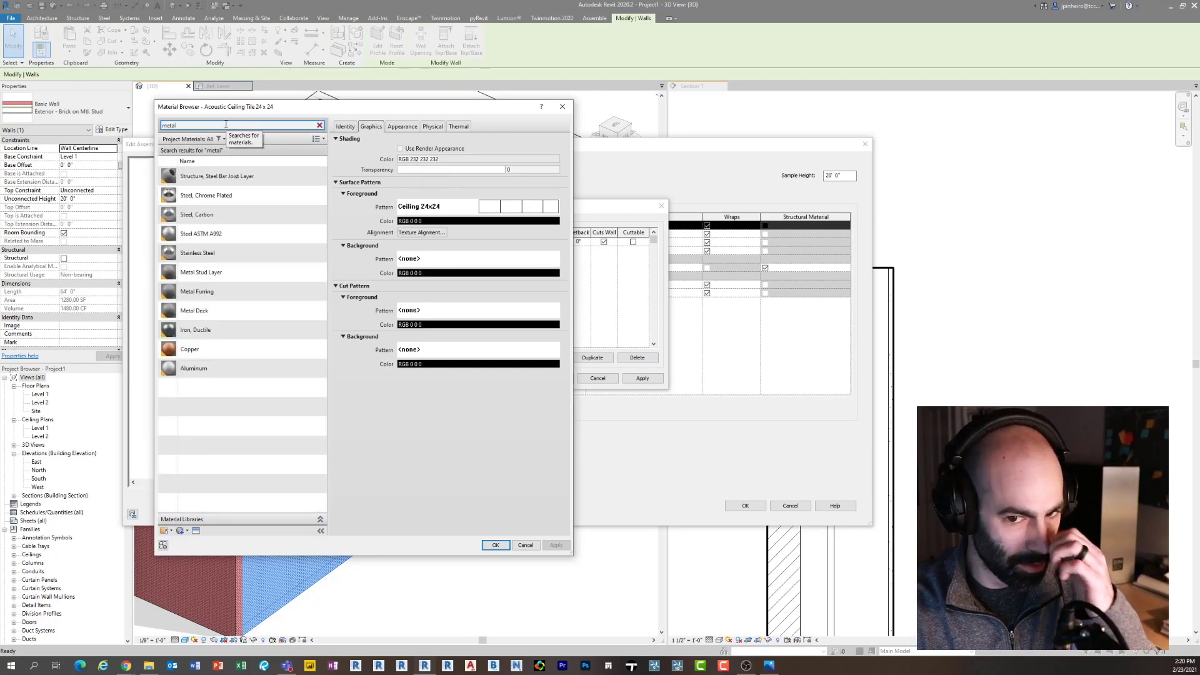
{"action": "left_click", "coordinate": [228, 332]}
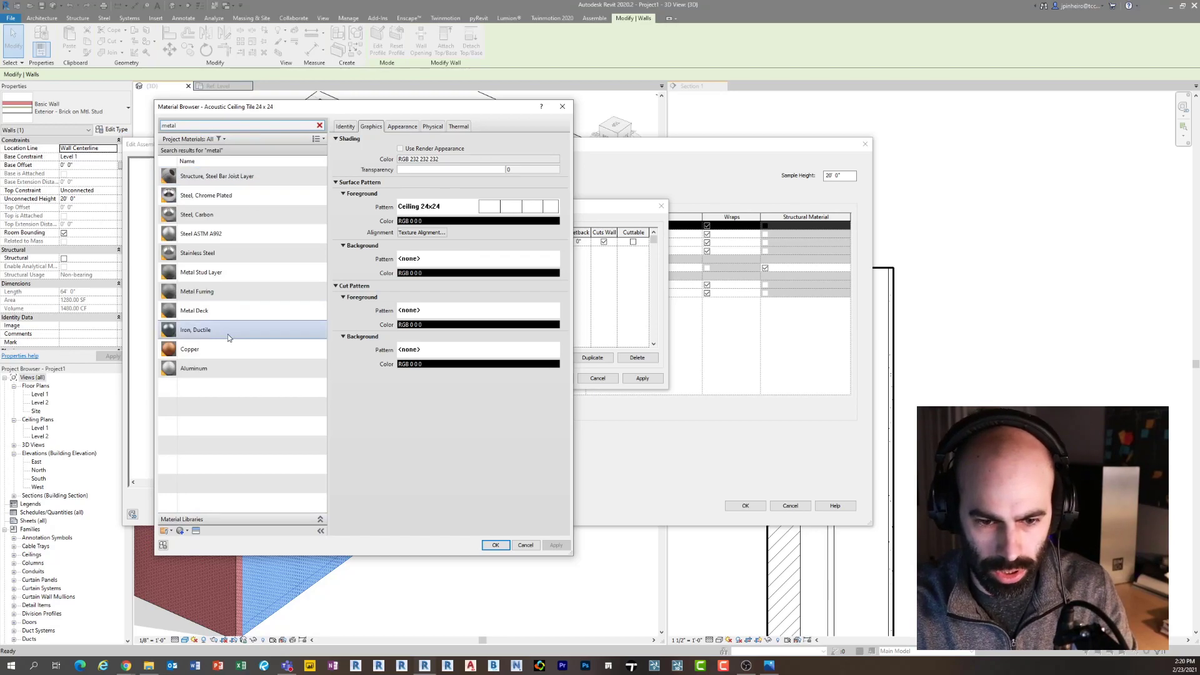
{"action": "left_click", "coordinate": [495, 546]}
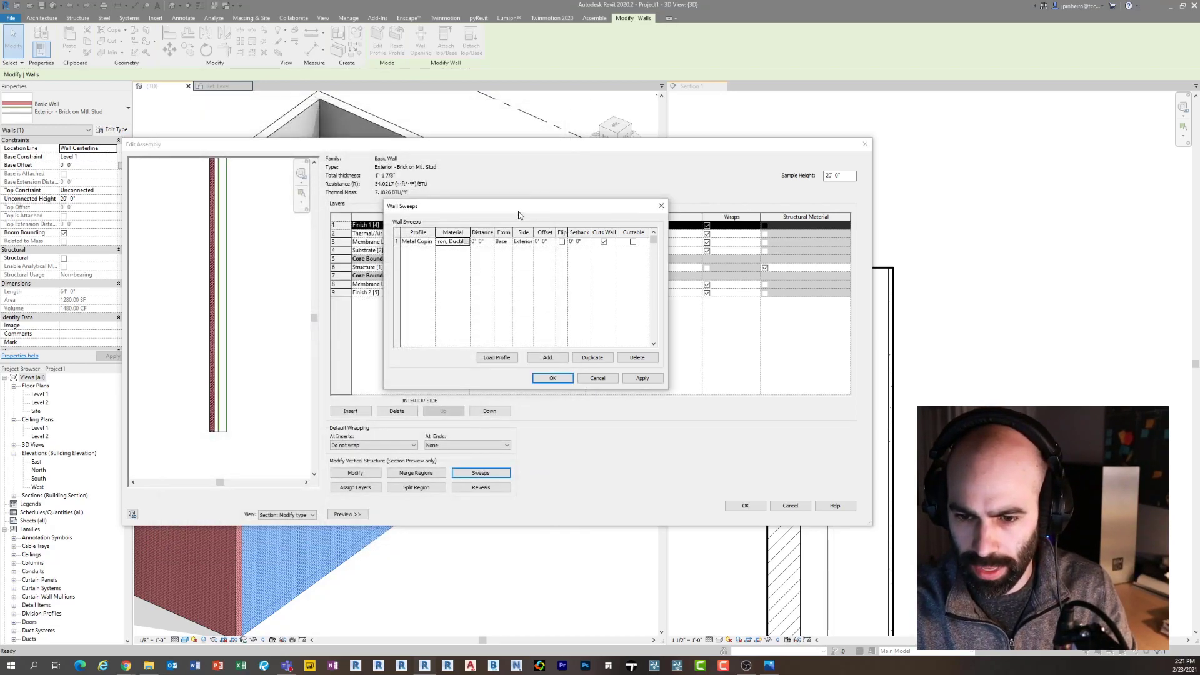
Measure the coping sweep's distance from the top of the wall and apply it to the assembly
{"action": "left_click_drag", "start_coordinate": [518, 215], "coordinate": [501, 212]}
{"action": "left_click", "coordinate": [488, 239]}
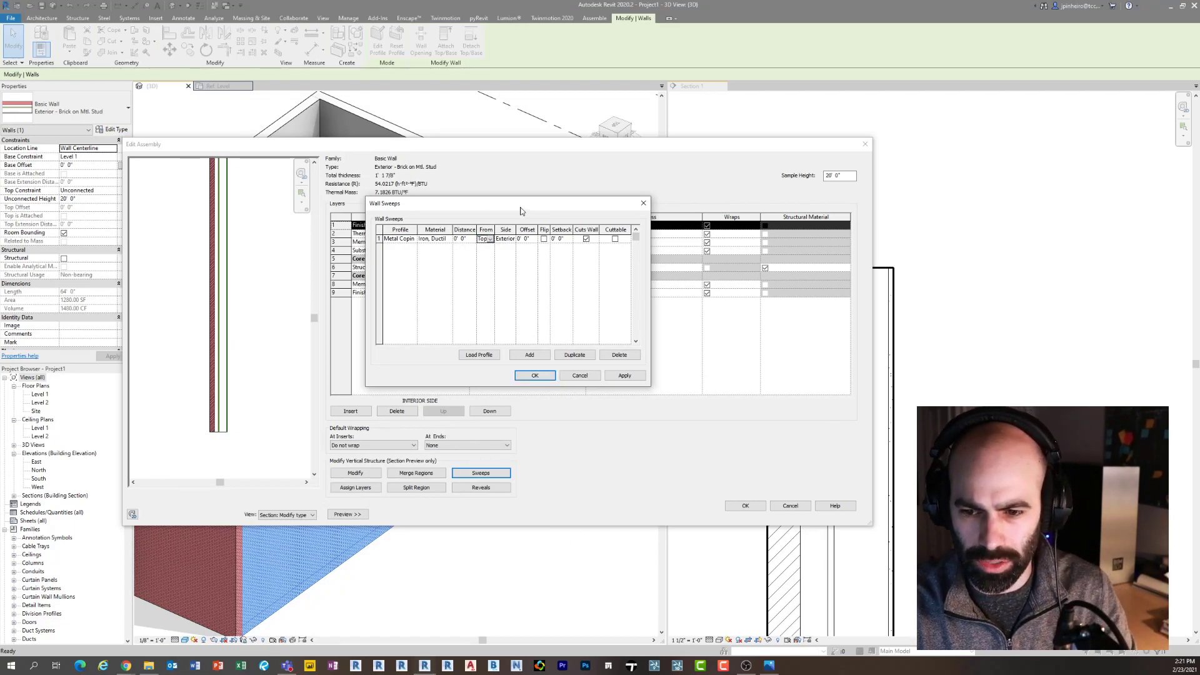
{"action": "left_click", "coordinate": [622, 376]}
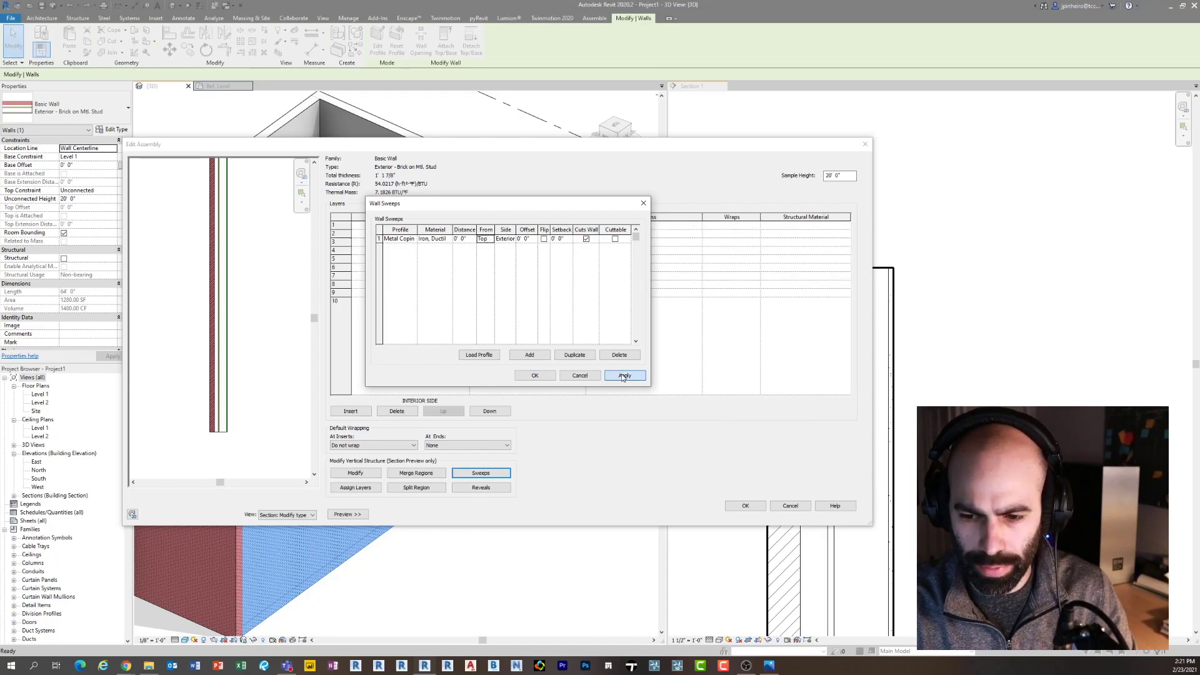
{"action": "left_click", "coordinate": [534, 376]}
{"action": "scroll", "coordinate": [250, 294], "scroll_direction": "up", "scroll_amount": 5}
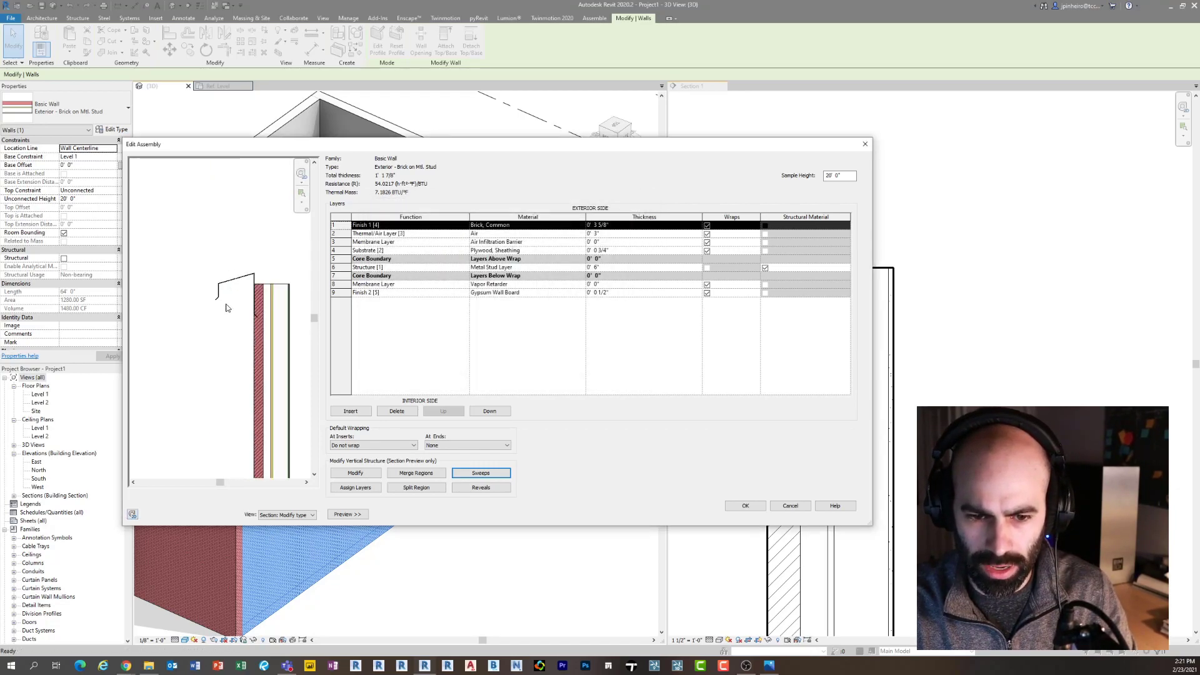
{"action": "scroll", "coordinate": [227, 303], "scroll_direction": "up", "scroll_amount": 3}
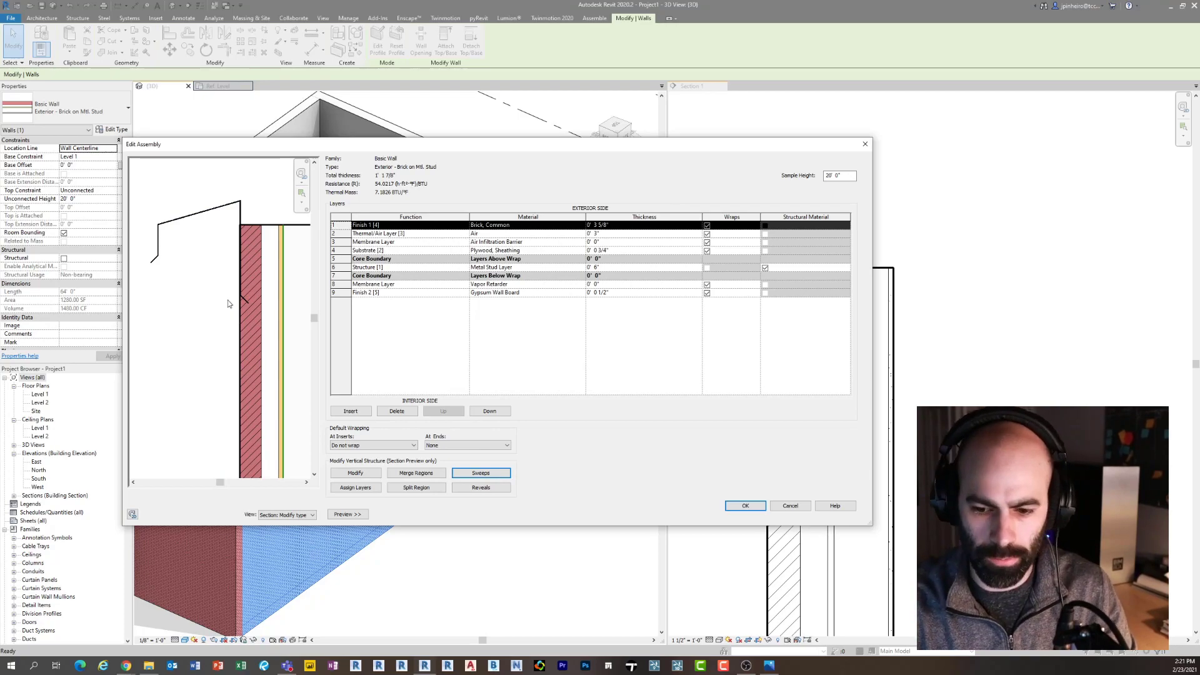
Set the coping sweep's offset to -1' 1 7/8" so that the profile sits over the full wall thickness
{"action": "left_click", "coordinate": [478, 474]}
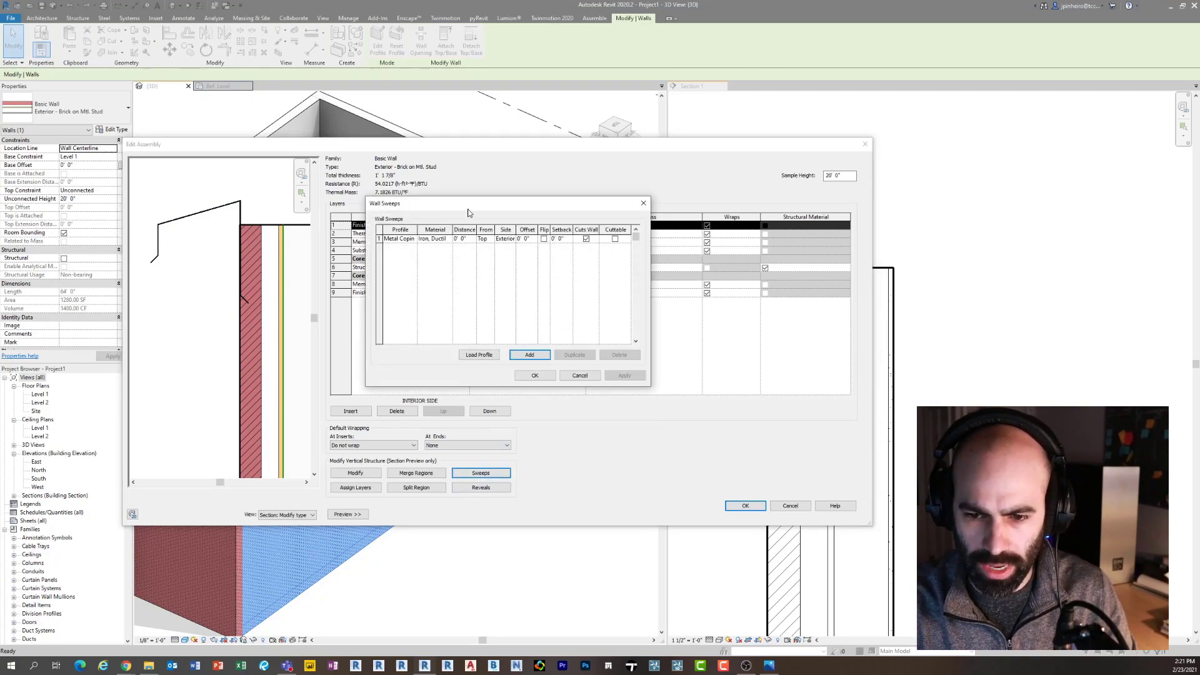
{"action": "left_click_drag", "start_coordinate": [469, 203], "coordinate": [449, 201]}
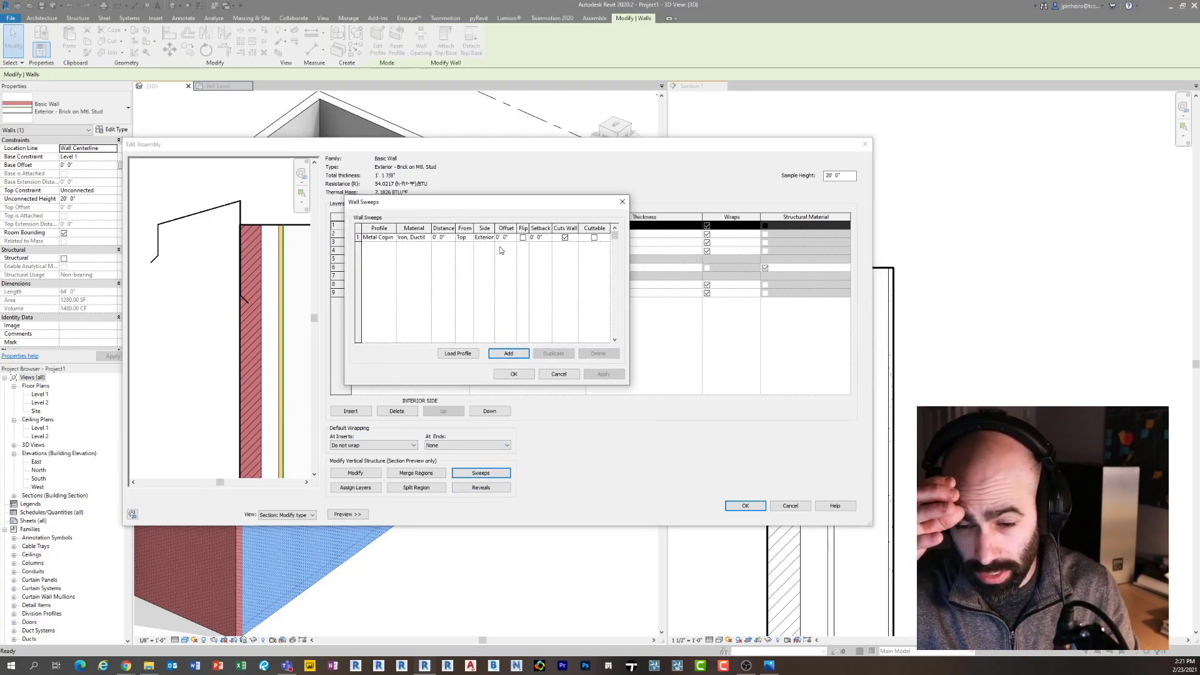
{"action": "left_click", "coordinate": [515, 238]}
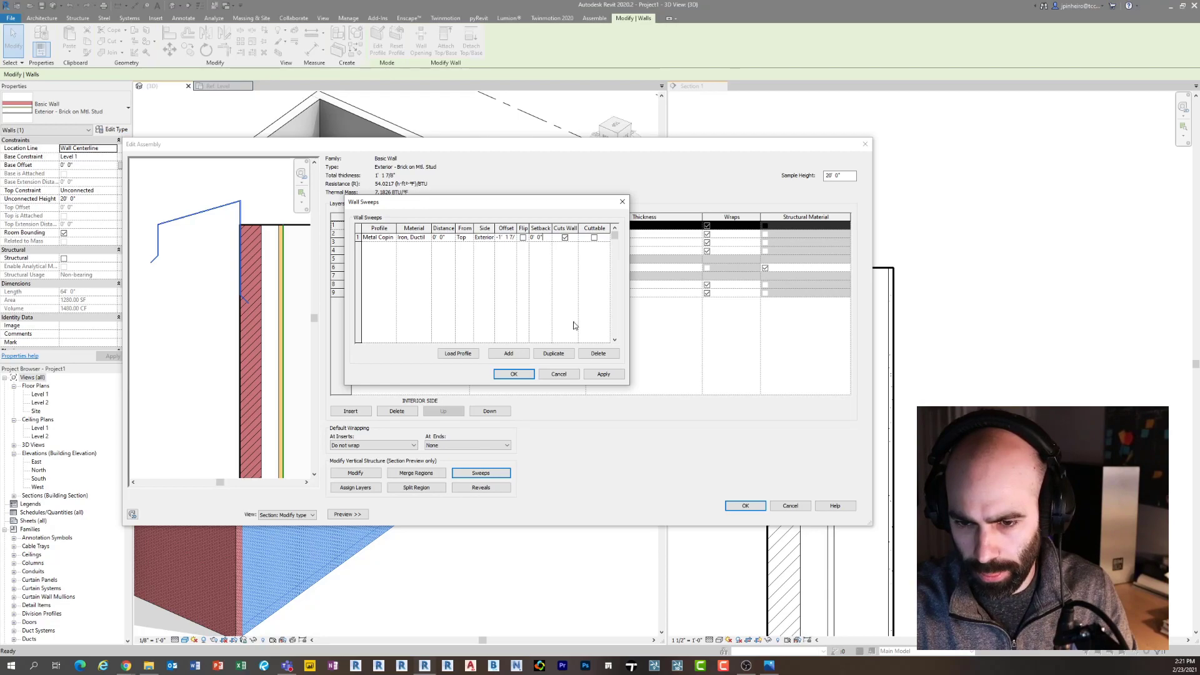
{"action": "left_click", "coordinate": [603, 373]}
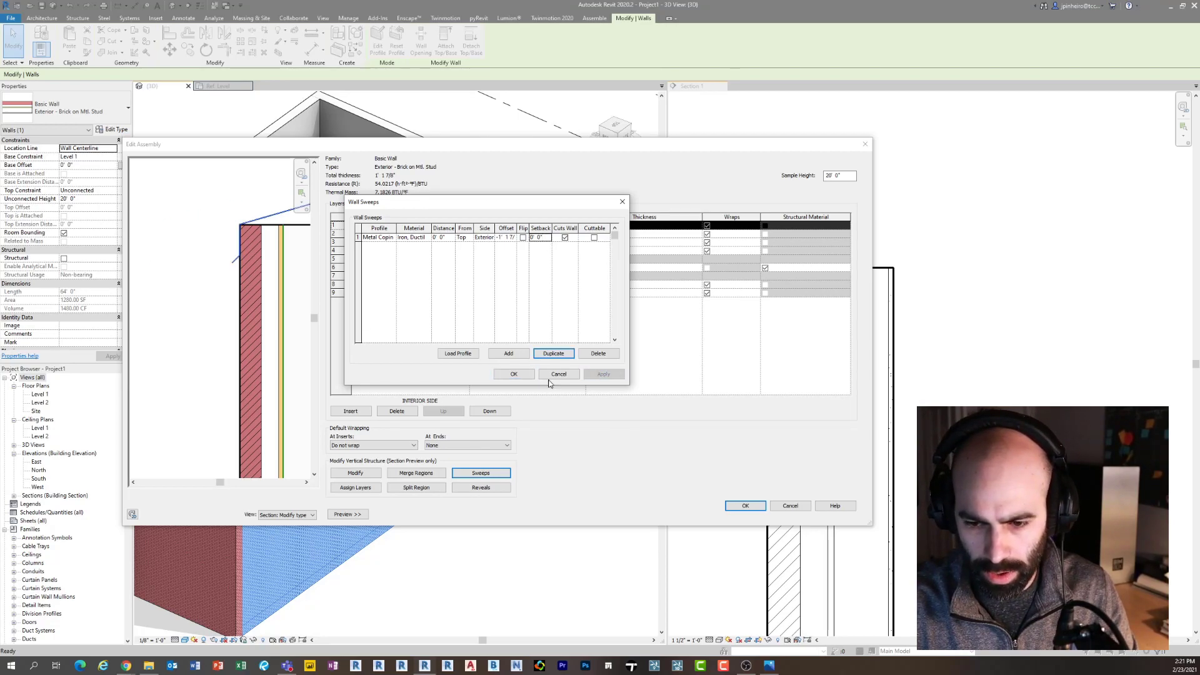
{"action": "left_click", "coordinate": [519, 373]}
{"action": "scroll", "coordinate": [300, 294], "scroll_direction": "down", "scroll_amount": 1}
{"action": "middle_click_drag", "start_coordinate": [300, 294], "coordinate": [229, 254]}
{"action": "scroll", "coordinate": [206, 249], "scroll_direction": "up", "scroll_amount": 7}
{"action": "scroll", "coordinate": [204, 249], "scroll_direction": "down", "scroll_amount": 2}
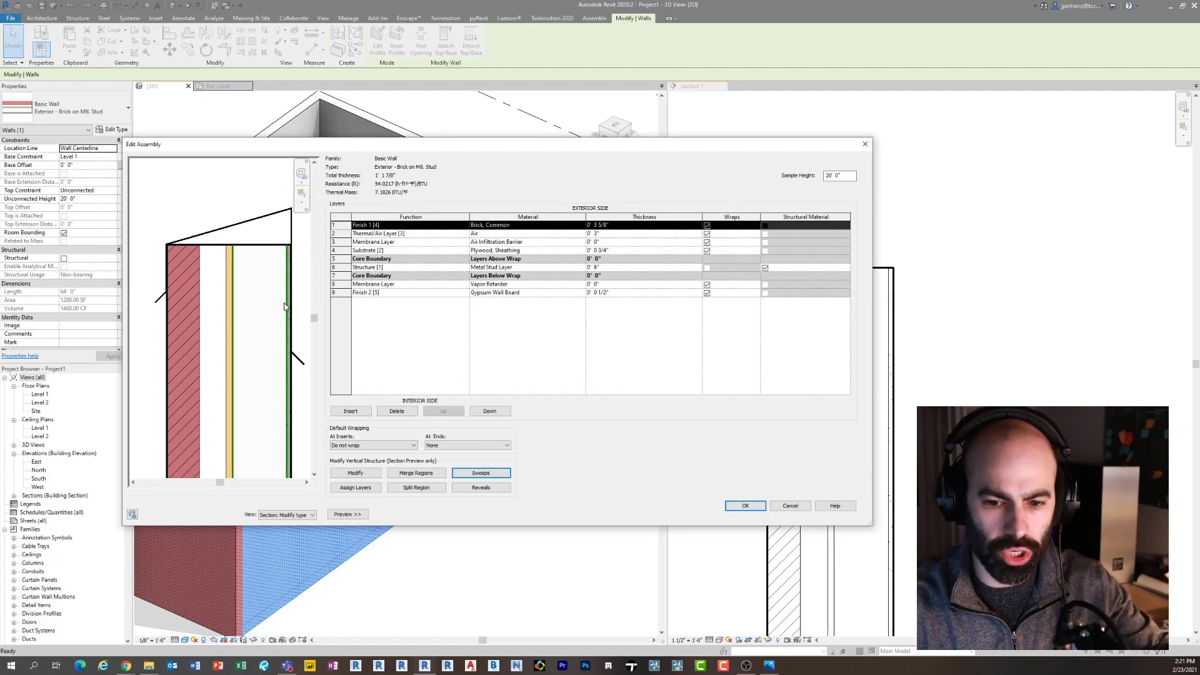
Accept the edited assembly and type properties so the wall takes the coping, and deselect the wall
{"action": "left_click", "coordinate": [744, 504]}
{"action": "left_click", "coordinate": [753, 512]}
{"action": "left_click", "coordinate": [556, 516]}
Examine the coping along the wall tops and at the building corners in the 3D view
{"action": "middle_click_drag", "start_coordinate": [556, 516], "coordinate": [519, 534]}
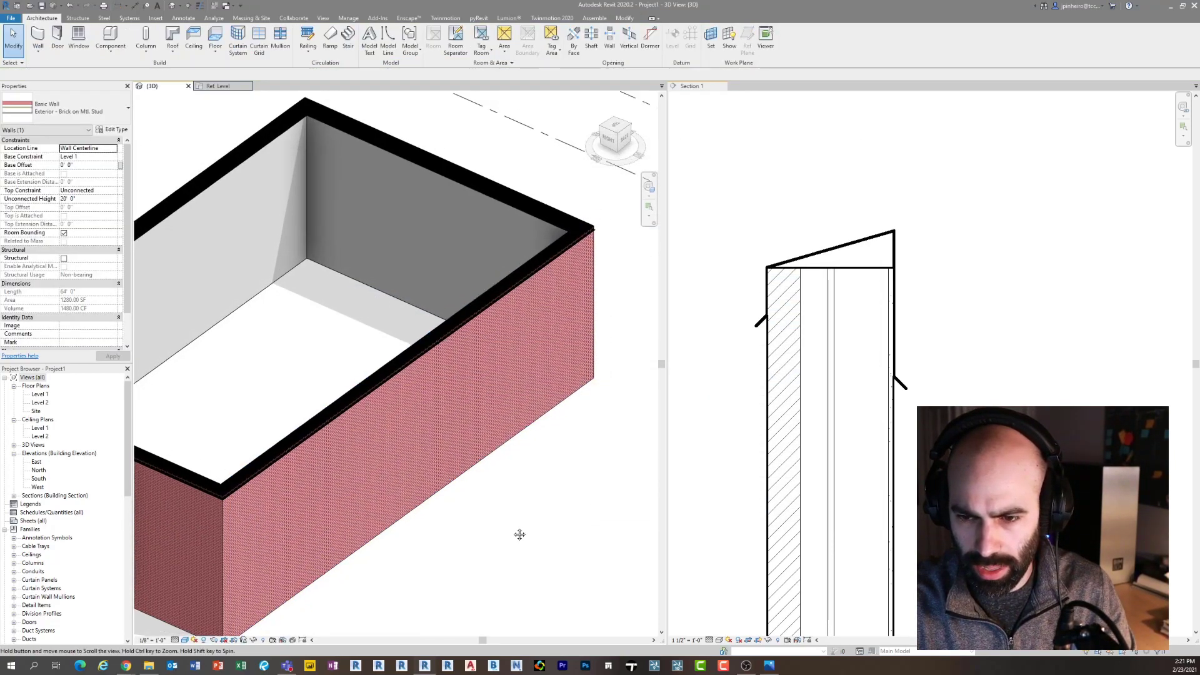
{"action": "scroll", "coordinate": [587, 238], "scroll_direction": "up", "scroll_amount": 5}
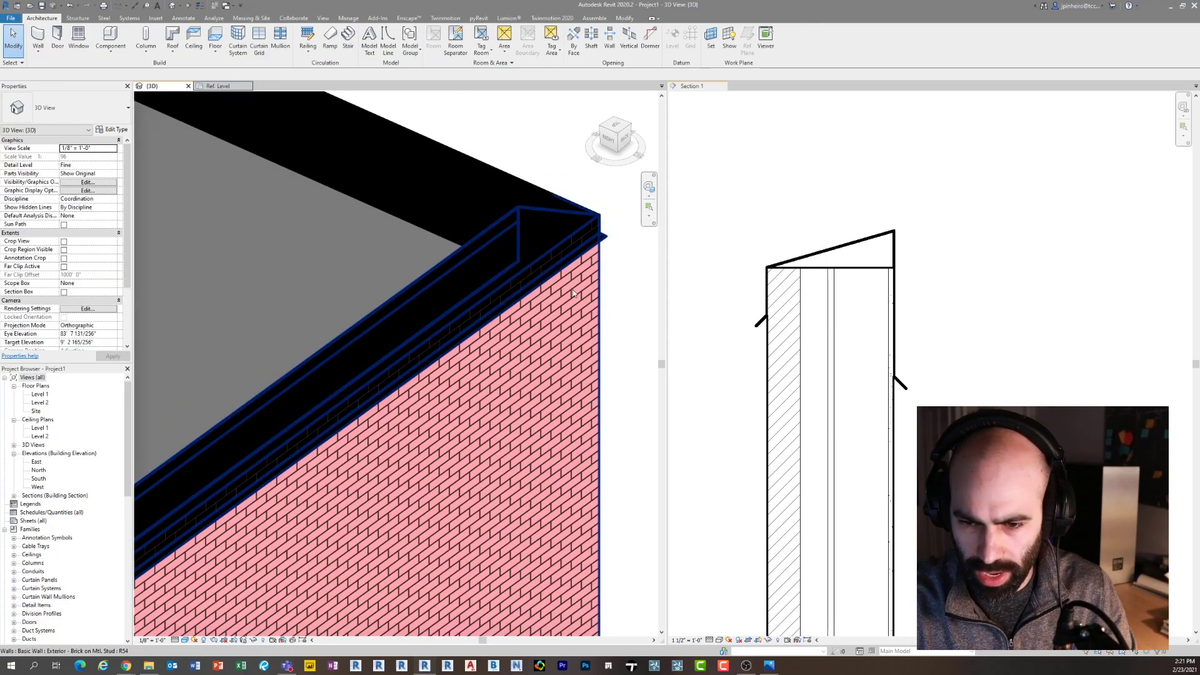
{"action": "scroll", "coordinate": [575, 359], "scroll_direction": "down", "scroll_amount": 3}
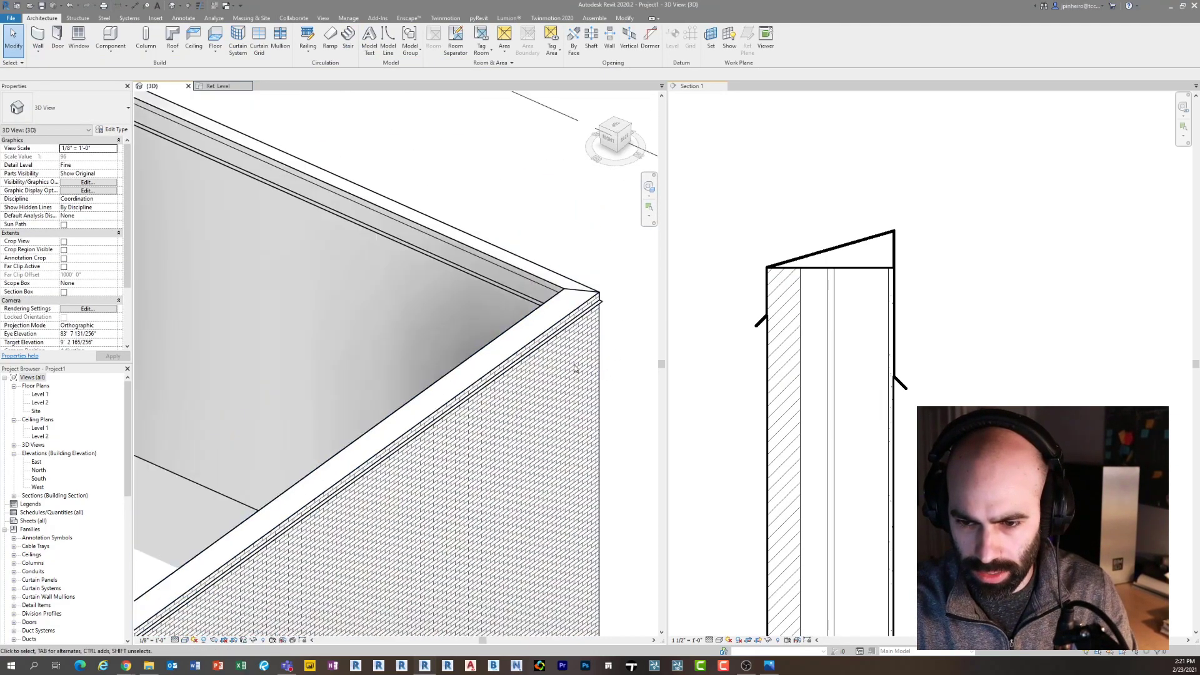
{"action": "scroll", "coordinate": [574, 366], "scroll_direction": "down", "scroll_amount": 3}
{"action": "middle_click_drag", "start_coordinate": [271, 125], "coordinate": [373, 226]}
{"action": "scroll", "coordinate": [373, 237], "scroll_direction": "up", "scroll_amount": 5}
Examine in the section view how the coping profile meets the top and both faces of the wall
{"action": "left_click", "coordinate": [841, 313]}
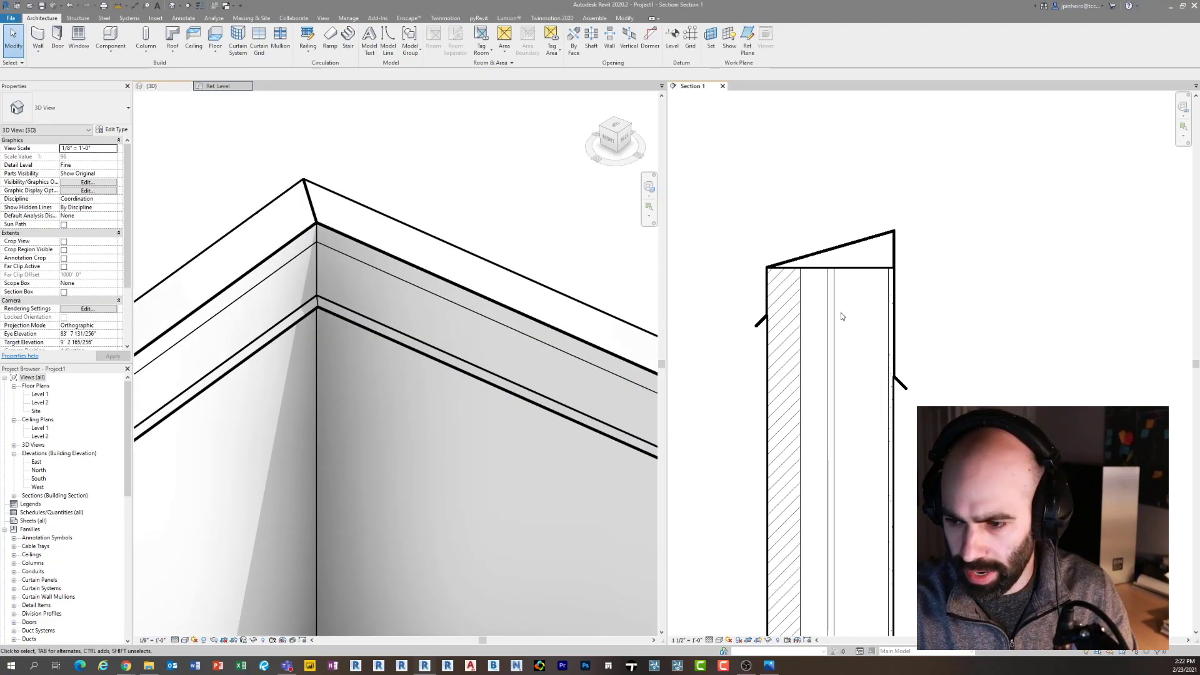
{"action": "scroll", "coordinate": [811, 273], "scroll_direction": "up", "scroll_amount": 4}
{"action": "left_click", "coordinate": [790, 220]}
{"action": "scroll", "coordinate": [790, 219], "scroll_direction": "down", "scroll_amount": 3}
{"action": "left_click", "coordinate": [976, 300]}
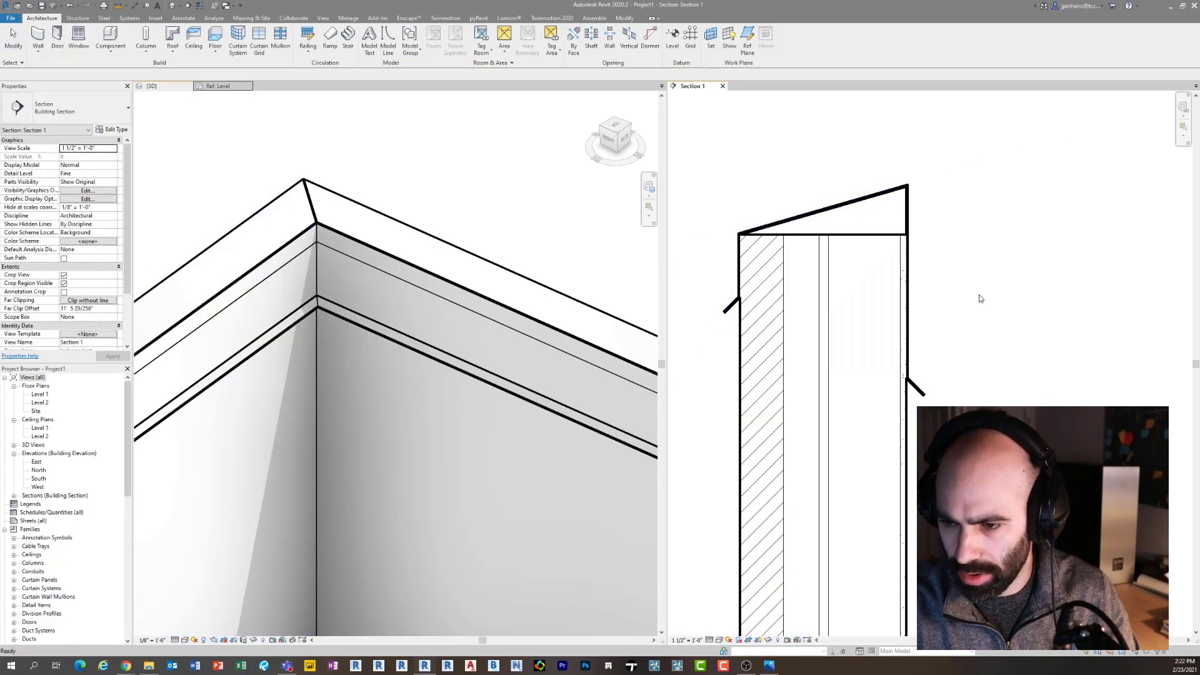
{"action": "left_click", "coordinate": [803, 241]}
{"action": "scroll", "coordinate": [927, 265], "scroll_direction": "up", "scroll_amount": 2}
{"action": "middle_click_drag", "start_coordinate": [913, 250], "coordinate": [902, 286]}
{"action": "left_click", "coordinate": [902, 286]}
{"action": "scroll", "coordinate": [902, 287], "scroll_direction": "down", "scroll_amount": 1}
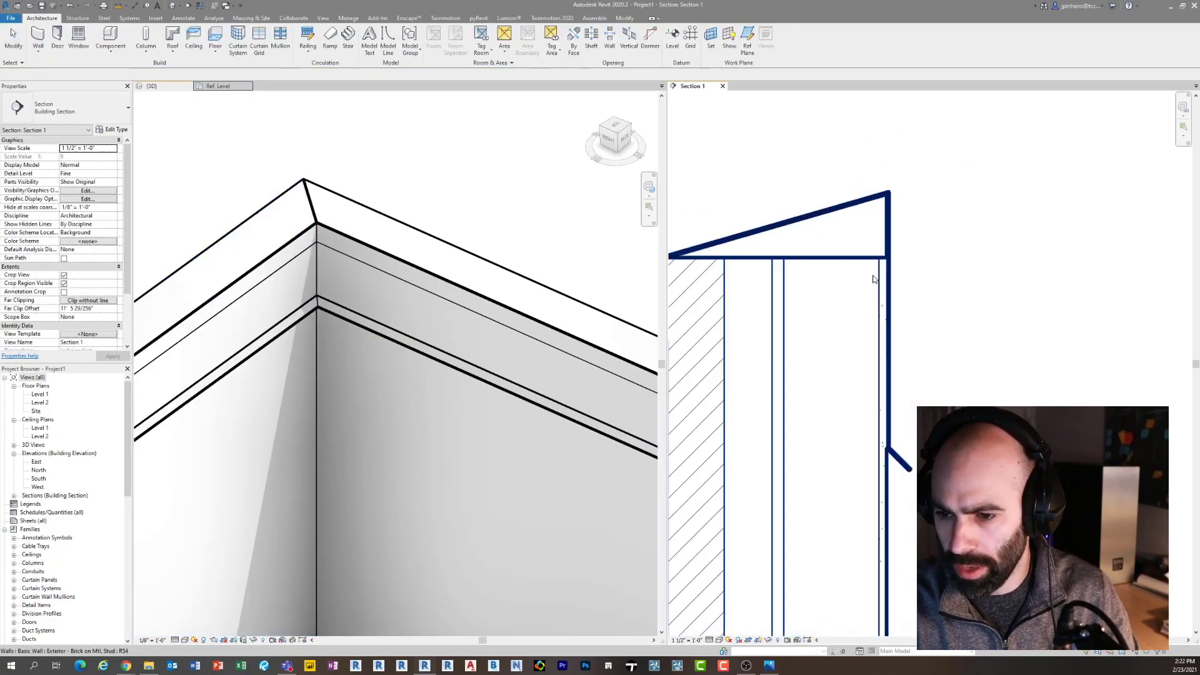
{"action": "scroll", "coordinate": [873, 279], "scroll_direction": "up", "scroll_amount": 1}
{"action": "left_click", "coordinate": [775, 237]}
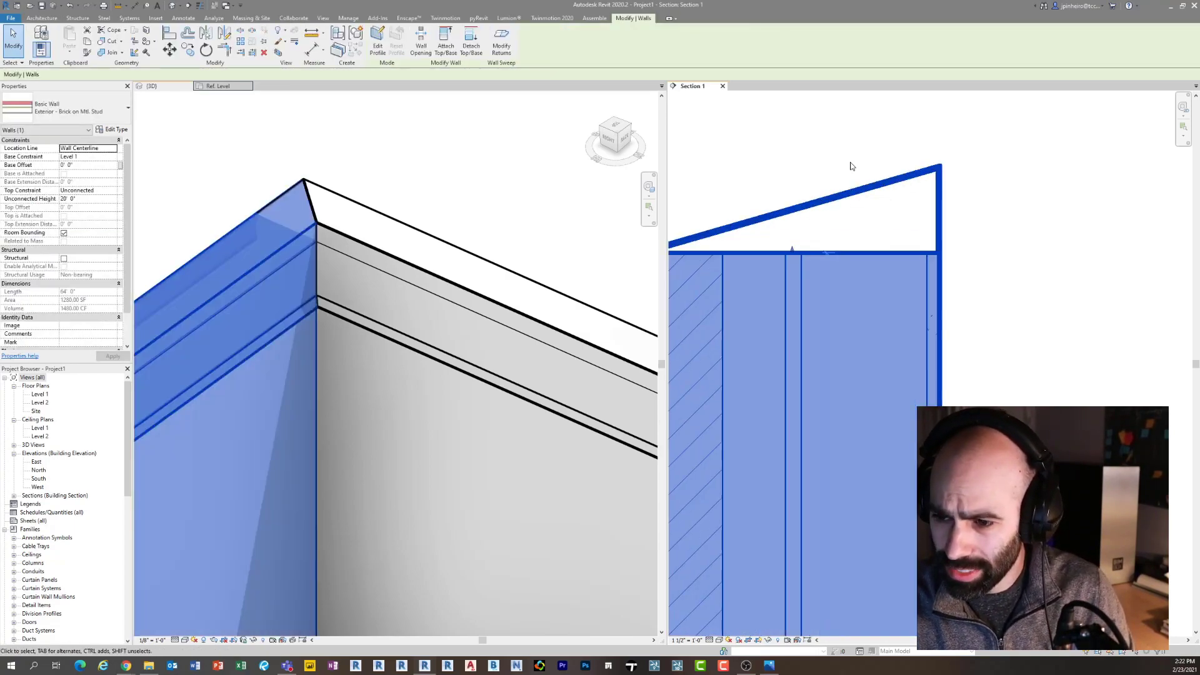
{"action": "left_click", "coordinate": [773, 178]}
{"action": "scroll", "coordinate": [773, 178], "scroll_direction": "down", "scroll_amount": 3}
{"action": "middle_click_drag", "start_coordinate": [774, 179], "coordinate": [794, 178]}
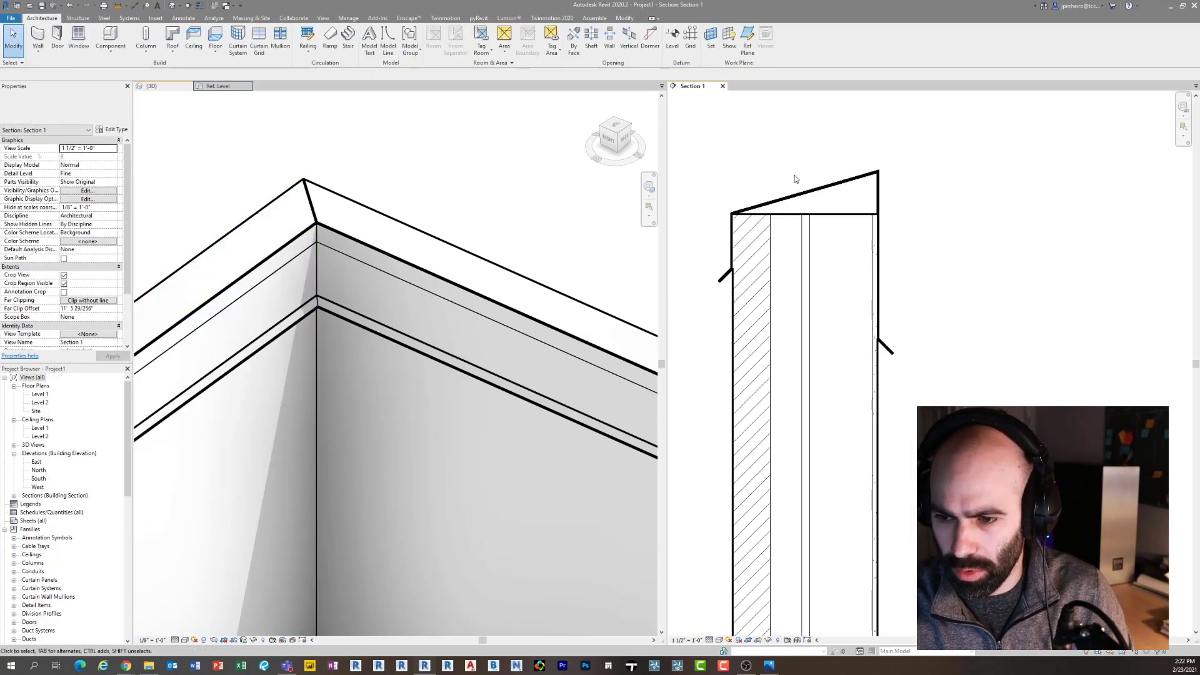
{"action": "scroll", "coordinate": [795, 179], "scroll_direction": "up", "scroll_amount": 2}
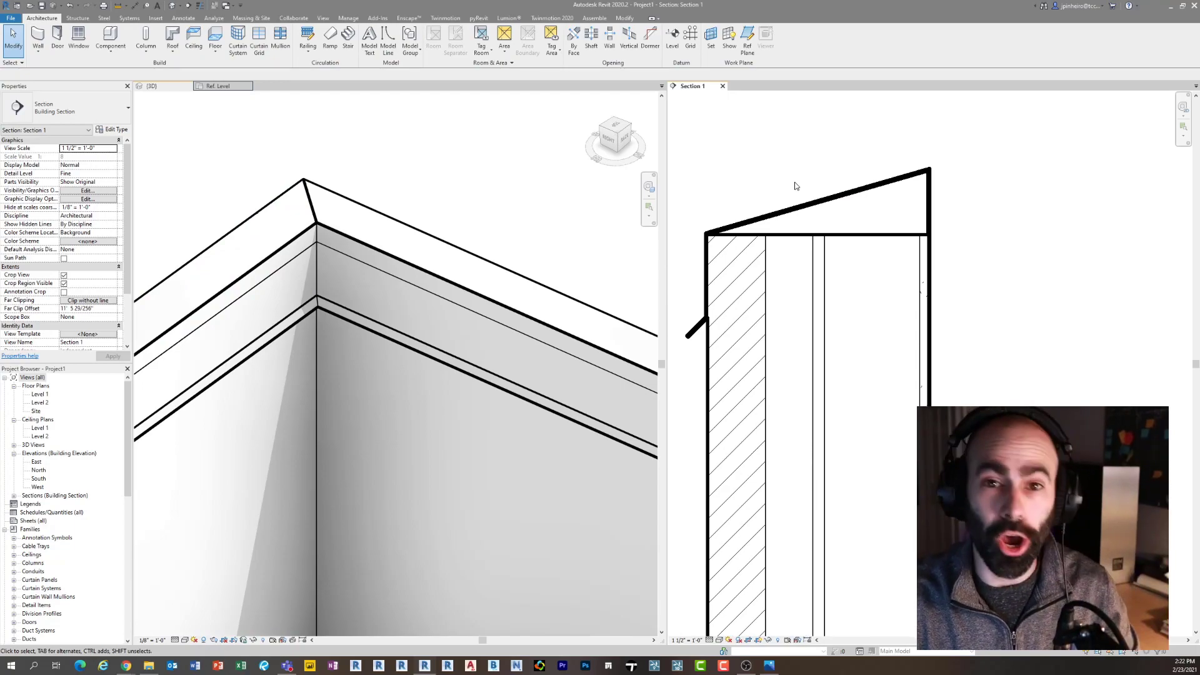
{"action": "middle_click_drag", "start_coordinate": [811, 167], "coordinate": [838, 169]}
{"action": "left_click", "coordinate": [403, 141]}
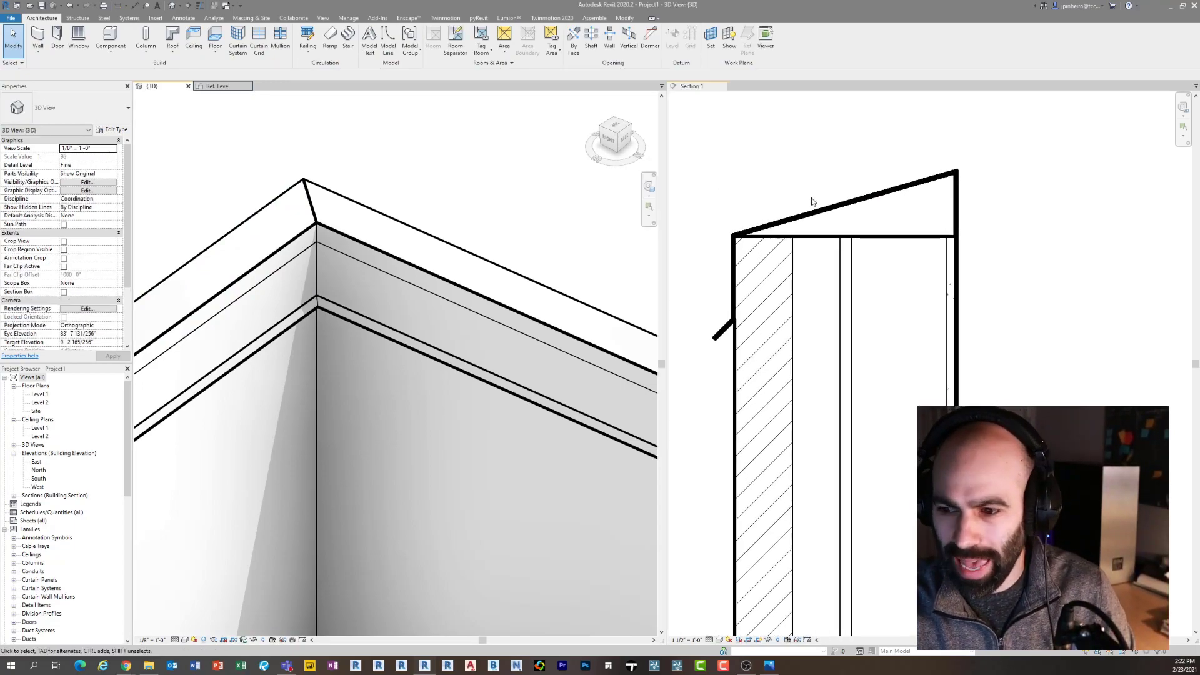
In the Metal Coping Tutorial family, sketch a rectangle beneath the sloped cap with its lower edge on the horizontal reference plane
{"action": "left_click", "coordinate": [214, 87]}
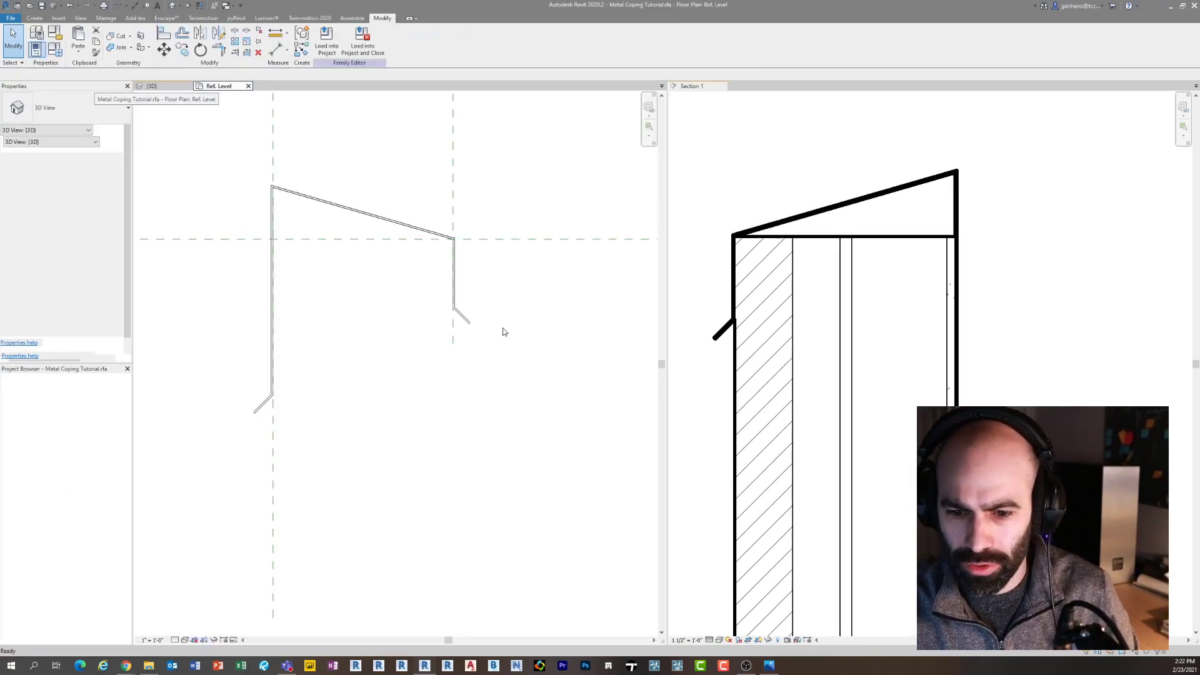
{"action": "left_click", "coordinate": [35, 18]}
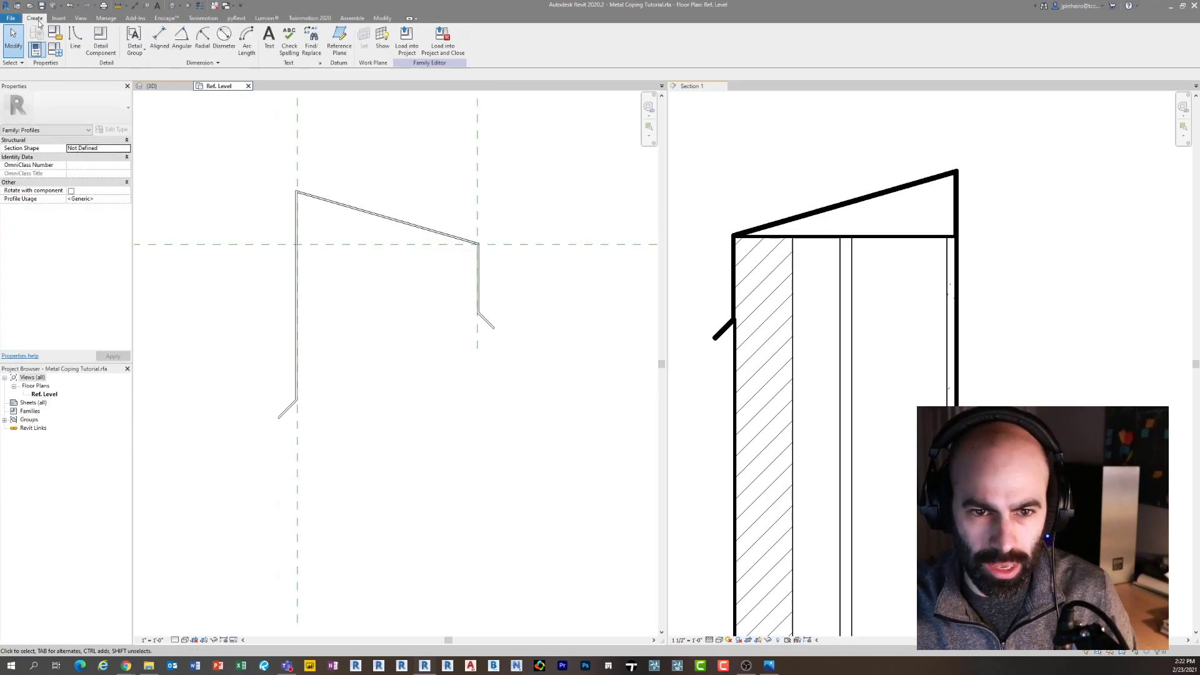
{"action": "left_click", "coordinate": [76, 39]}
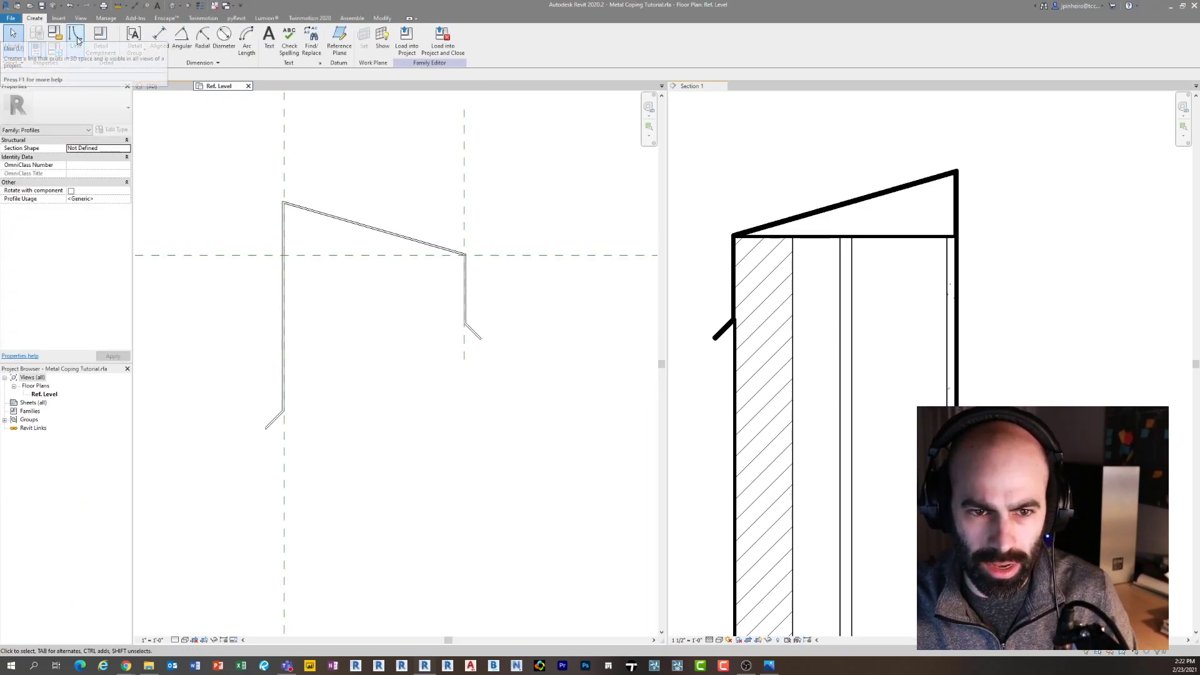
{"action": "left_click", "coordinate": [331, 31]}
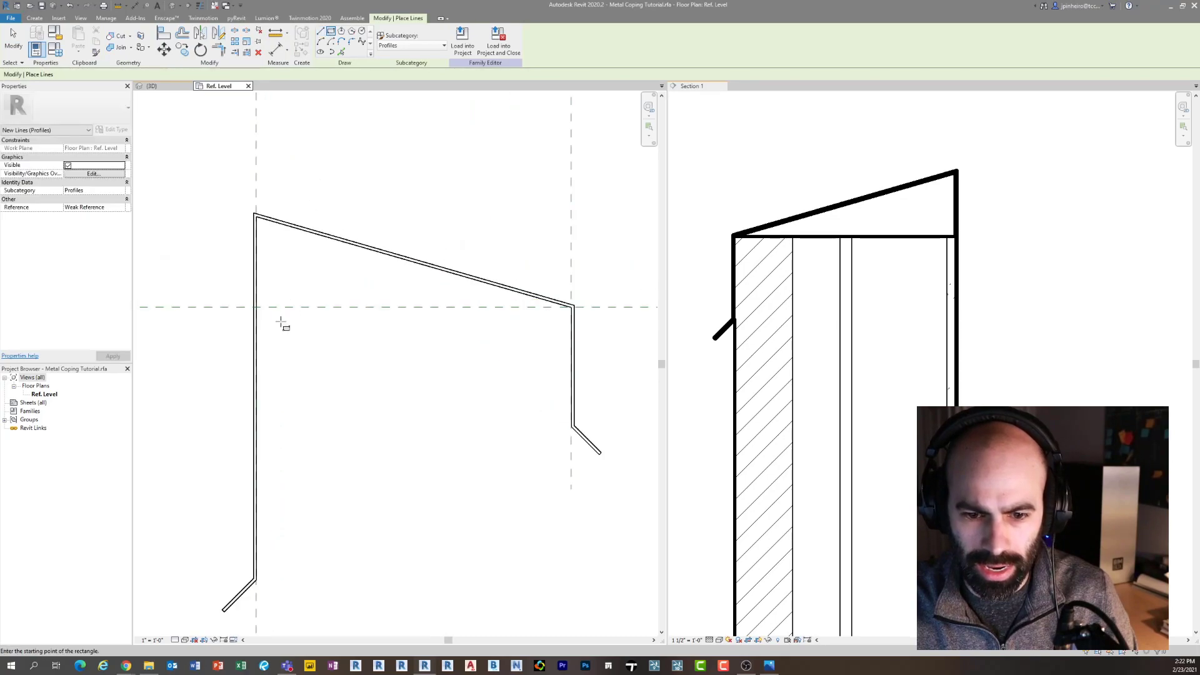
{"action": "scroll", "coordinate": [268, 282], "scroll_direction": "up", "scroll_amount": 3}
{"action": "left_click", "coordinate": [263, 256]}
{"action": "left_click", "coordinate": [498, 309]}
{"action": "key", "text": "Escape"}
{"action": "key", "text": "Escape"}
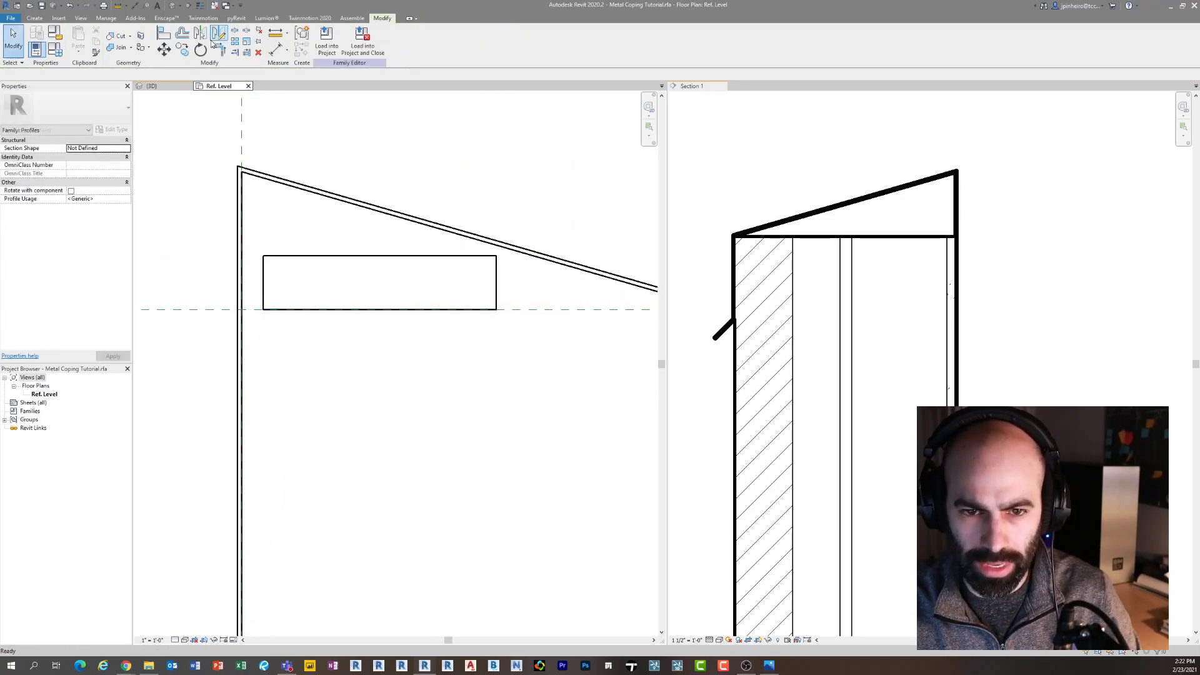
Draw two crossing diagonal lines between opposite corners of the rectangle beneath the sloped cap
{"action": "left_click", "coordinate": [34, 18]}
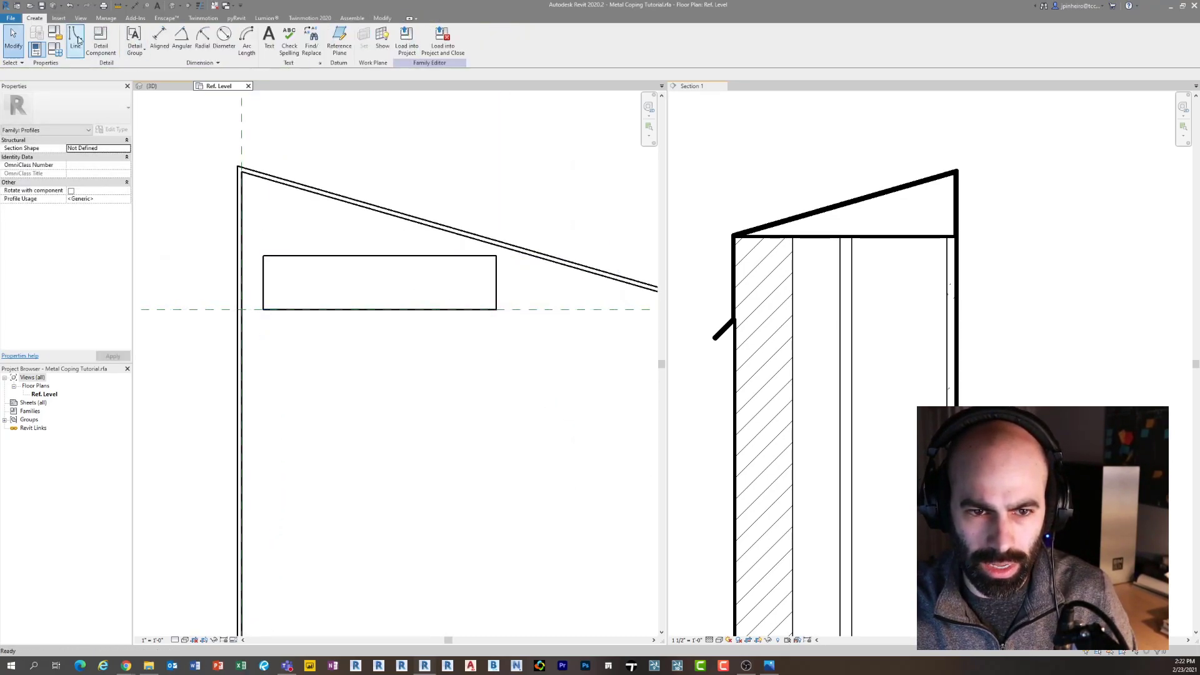
{"action": "left_click", "coordinate": [263, 256]}
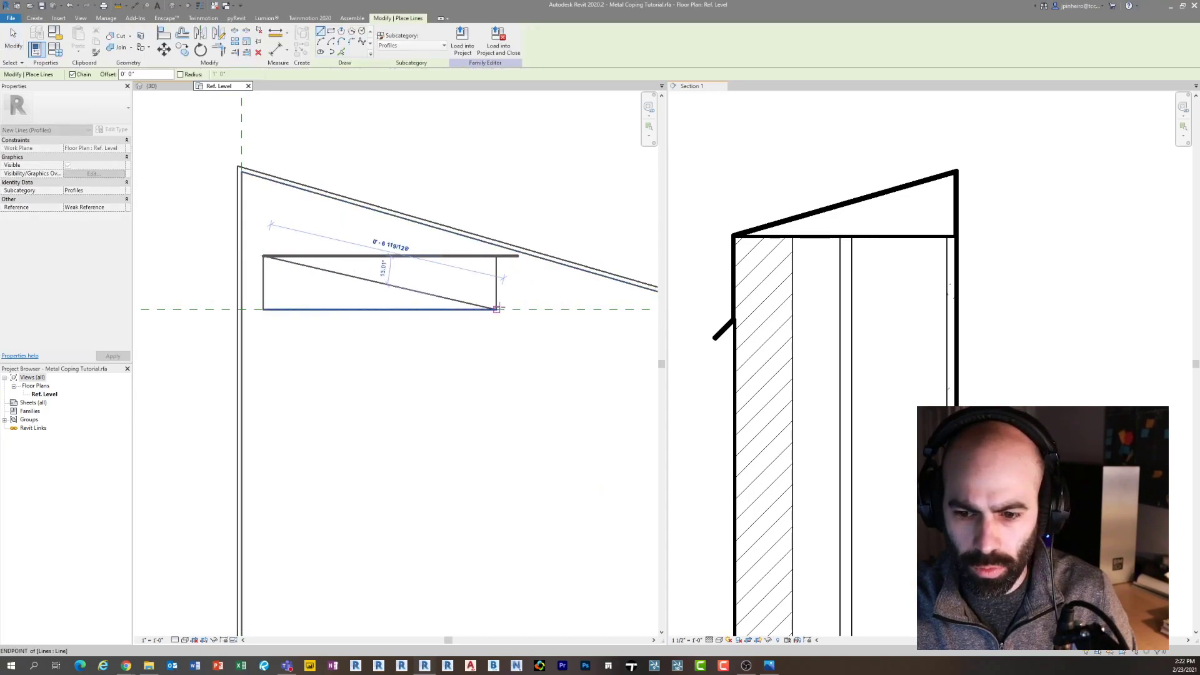
{"action": "left_click", "coordinate": [497, 310]}
{"action": "key", "text": "Escape"}
{"action": "left_click", "coordinate": [499, 256]}
{"action": "left_click", "coordinate": [263, 310]}
{"action": "key", "text": "Escape"}
{"action": "key", "text": "Escape"}
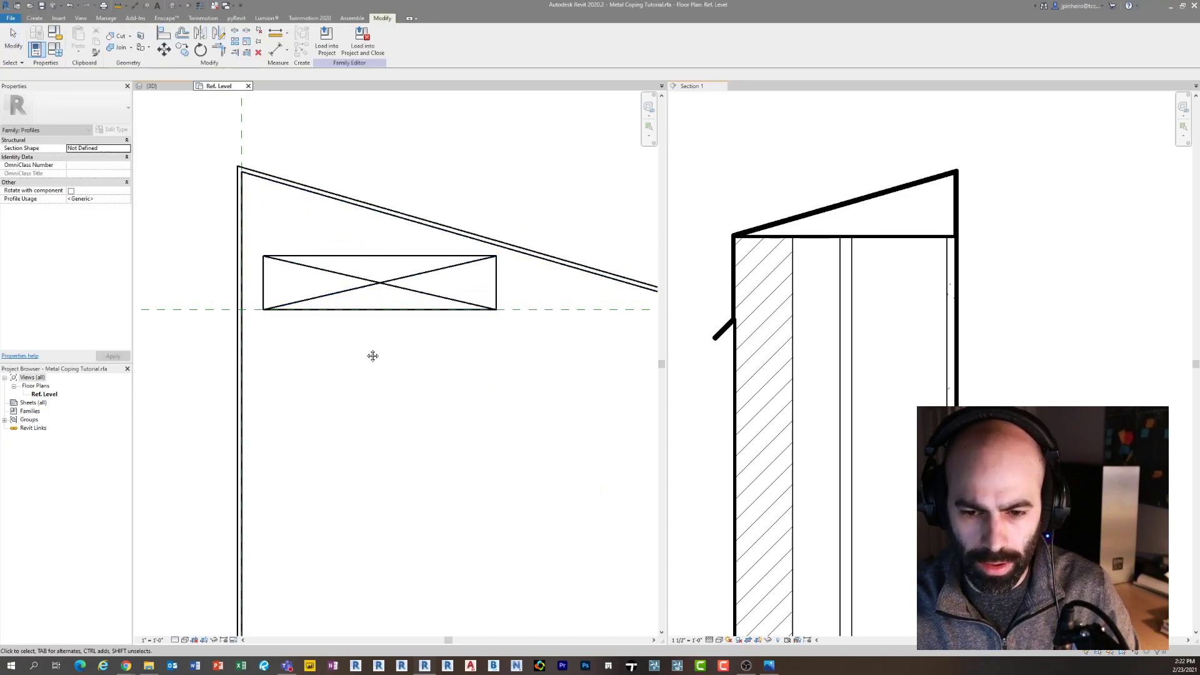
{"action": "middle_click_drag", "start_coordinate": [372, 356], "coordinate": [417, 351]}
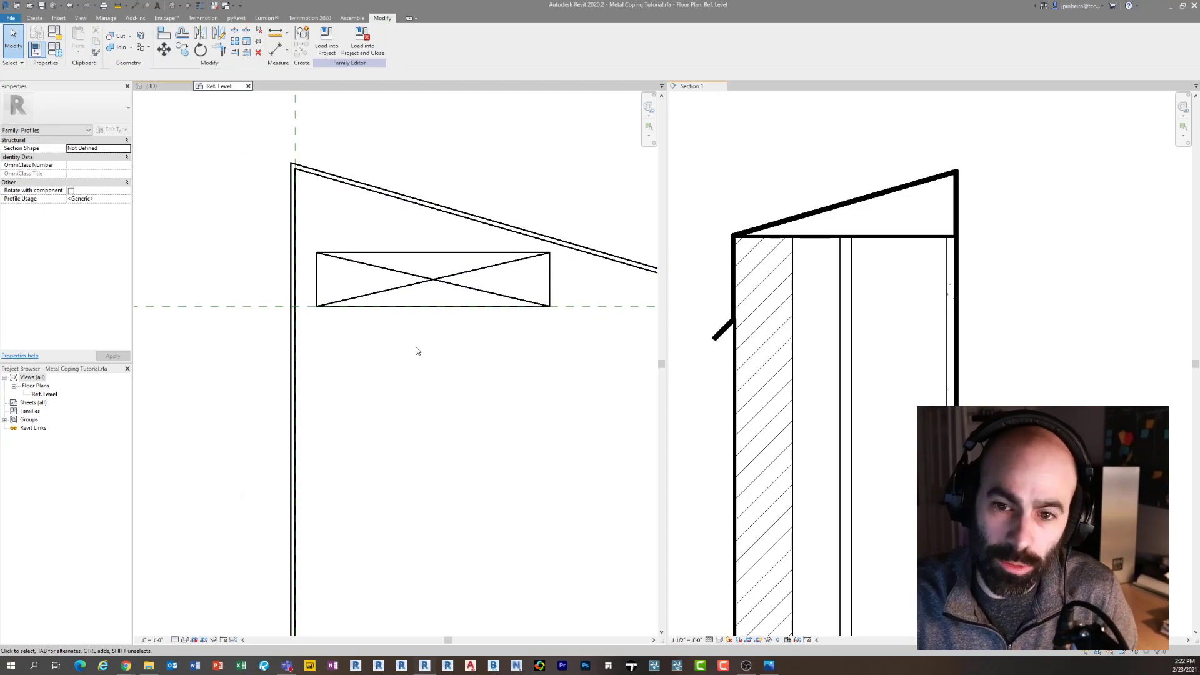
Examine the rectangle and its crossing diagonals beneath the sloped cap
{"action": "scroll", "coordinate": [514, 323], "scroll_direction": "up", "scroll_amount": 5}
{"action": "middle_click_drag", "start_coordinate": [583, 278], "coordinate": [566, 305]}
{"action": "left_click_drag", "start_coordinate": [577, 310], "coordinate": [174, 246]}
{"action": "scroll", "coordinate": [314, 288], "scroll_direction": "down", "scroll_amount": 1}
{"action": "middle_click_drag", "start_coordinate": [314, 288], "coordinate": [401, 306]}
{"action": "left_click", "coordinate": [400, 327]}
{"action": "left_click_drag", "start_coordinate": [415, 324], "coordinate": [367, 276]}
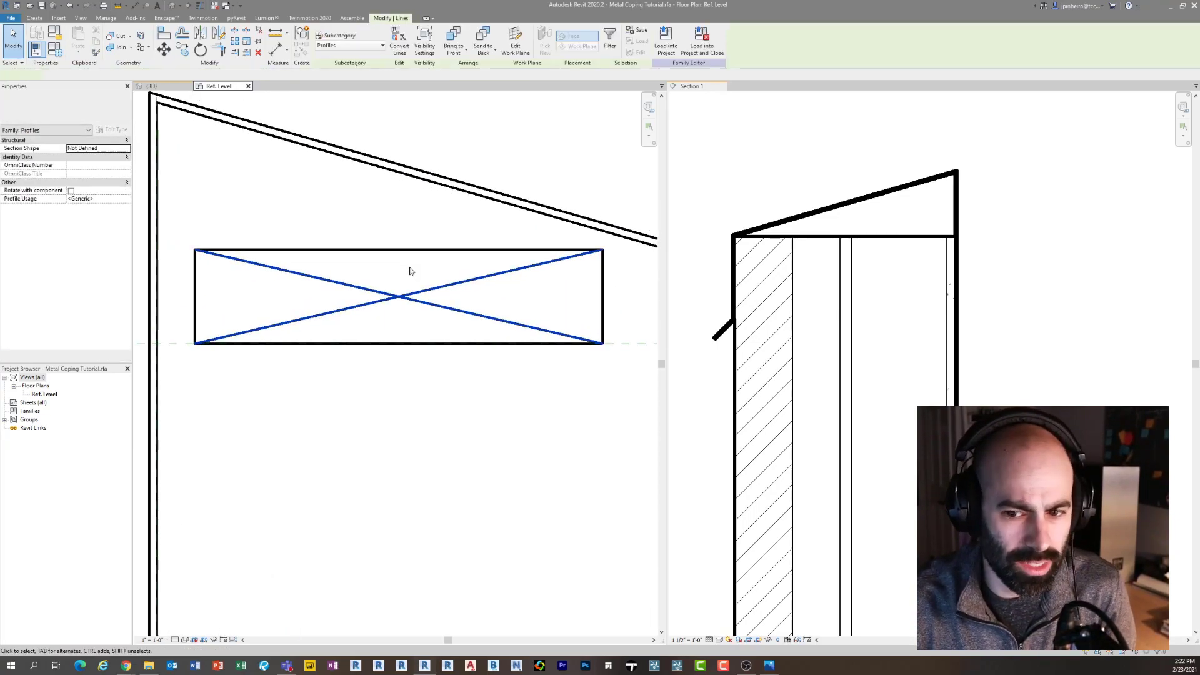
{"action": "left_click", "coordinate": [403, 272]}
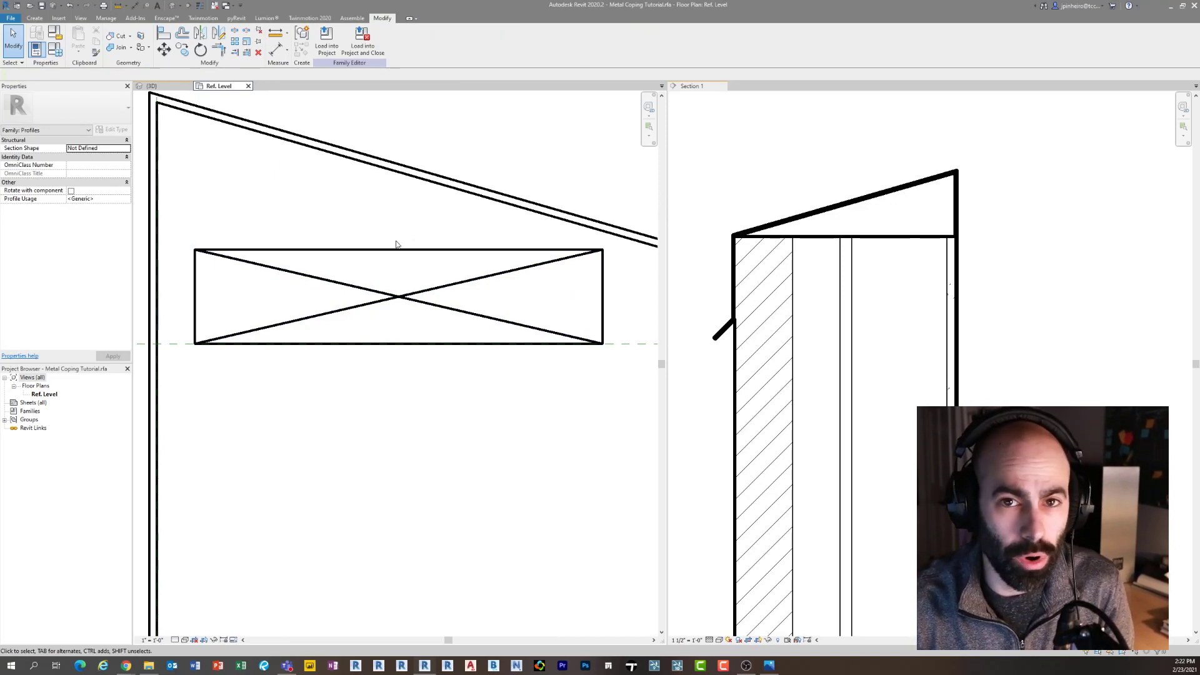
{"action": "left_click_drag", "start_coordinate": [396, 234], "coordinate": [388, 284]}
{"action": "left_click", "coordinate": [406, 322]}
{"action": "left_click", "coordinate": [514, 311]}
{"action": "scroll", "coordinate": [500, 313], "scroll_direction": "down", "scroll_amount": 1}
{"action": "middle_click_drag", "start_coordinate": [493, 312], "coordinate": [442, 316]}
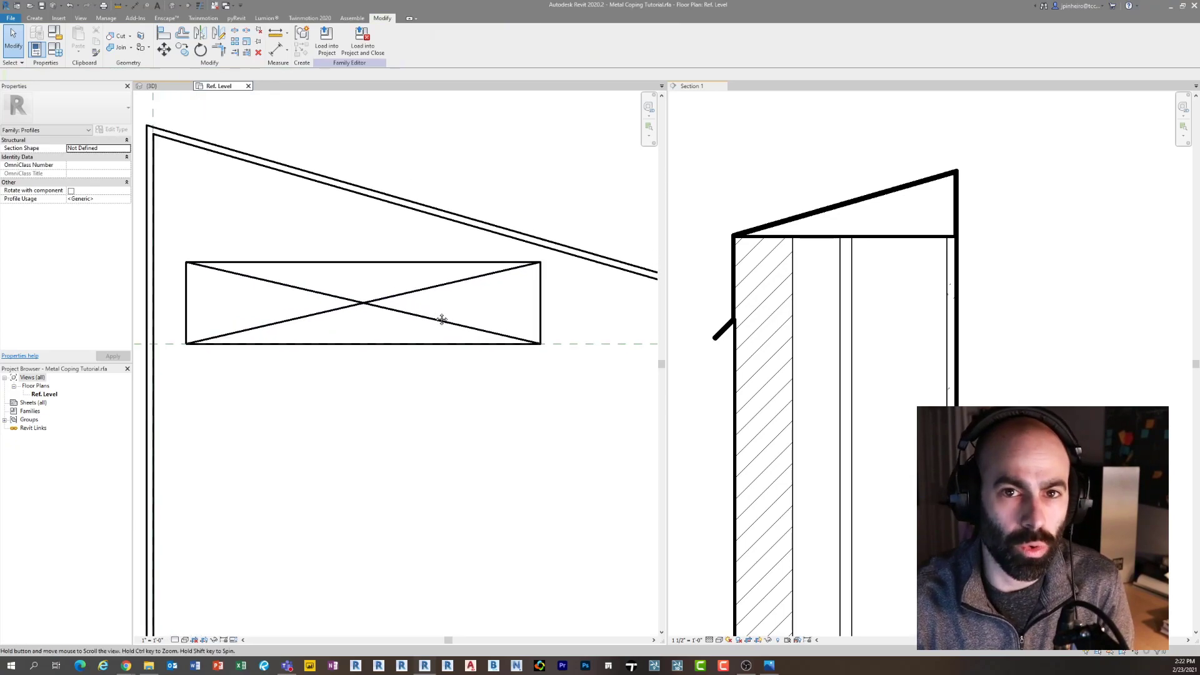
Delete the crossing diagonals and all four sides of the rectangle from the coping profile
{"action": "left_click_drag", "start_coordinate": [581, 316], "coordinate": [182, 264]}
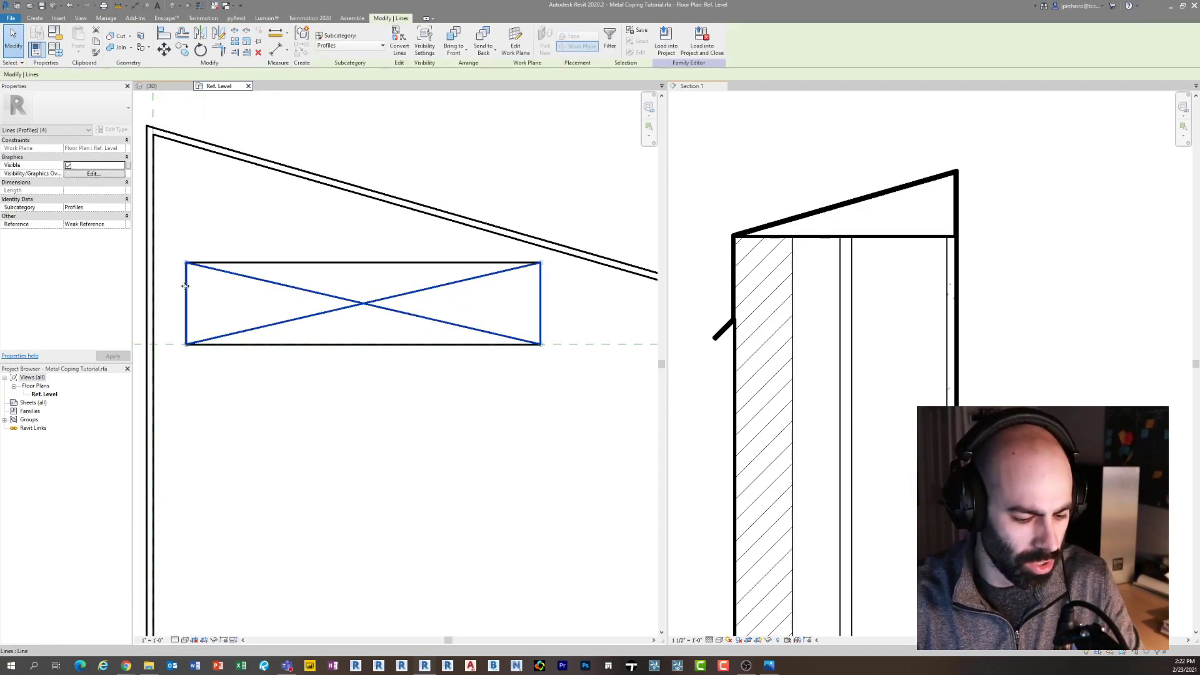
{"action": "key", "text": "Delete"}
{"action": "left_click_drag", "start_coordinate": [365, 307], "coordinate": [332, 259]}
{"action": "key", "text": "Delete"}
{"action": "left_click_drag", "start_coordinate": [181, 325], "coordinate": [576, 383]}
{"action": "key", "text": "Delete"}
{"action": "scroll", "coordinate": [544, 401], "scroll_direction": "down", "scroll_amount": 1}
{"action": "middle_click_drag", "start_coordinate": [544, 401], "coordinate": [524, 402]}
Examine the space beneath the sloped cap in the project's section view and in the coping profile family
{"action": "left_click", "coordinate": [838, 316]}
{"action": "scroll", "coordinate": [867, 234], "scroll_direction": "up", "scroll_amount": 1}
{"action": "middle_click_drag", "start_coordinate": [902, 222], "coordinate": [852, 252]}
{"action": "scroll", "coordinate": [852, 252], "scroll_direction": "up", "scroll_amount": 2}
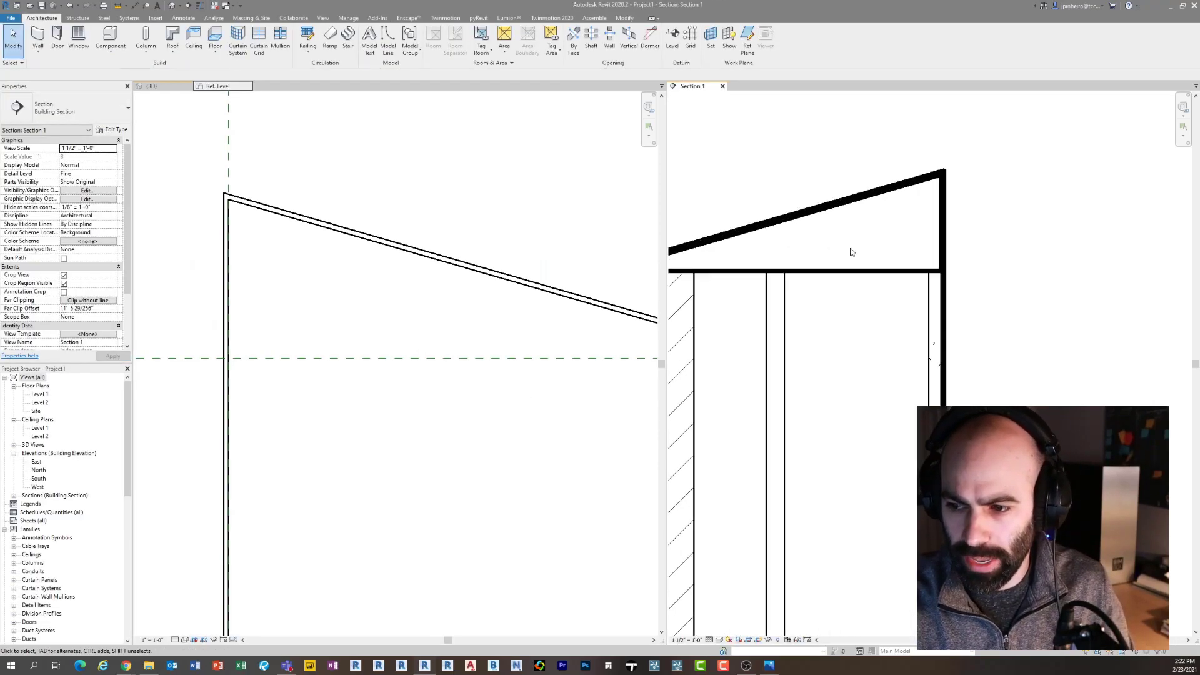
{"action": "middle_click_drag", "start_coordinate": [784, 289], "coordinate": [858, 280]}
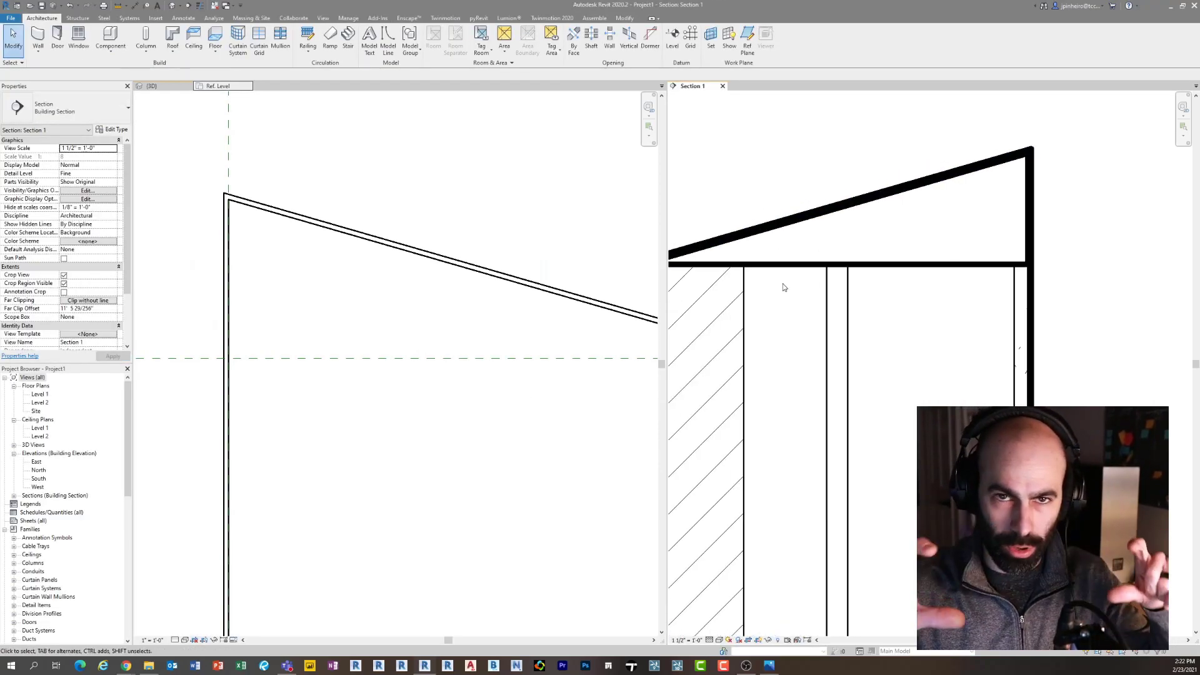
{"action": "left_click", "coordinate": [409, 254]}
{"action": "scroll", "coordinate": [423, 222], "scroll_direction": "down", "scroll_amount": 2}
{"action": "middle_click_drag", "start_coordinate": [434, 212], "coordinate": [310, 209]}
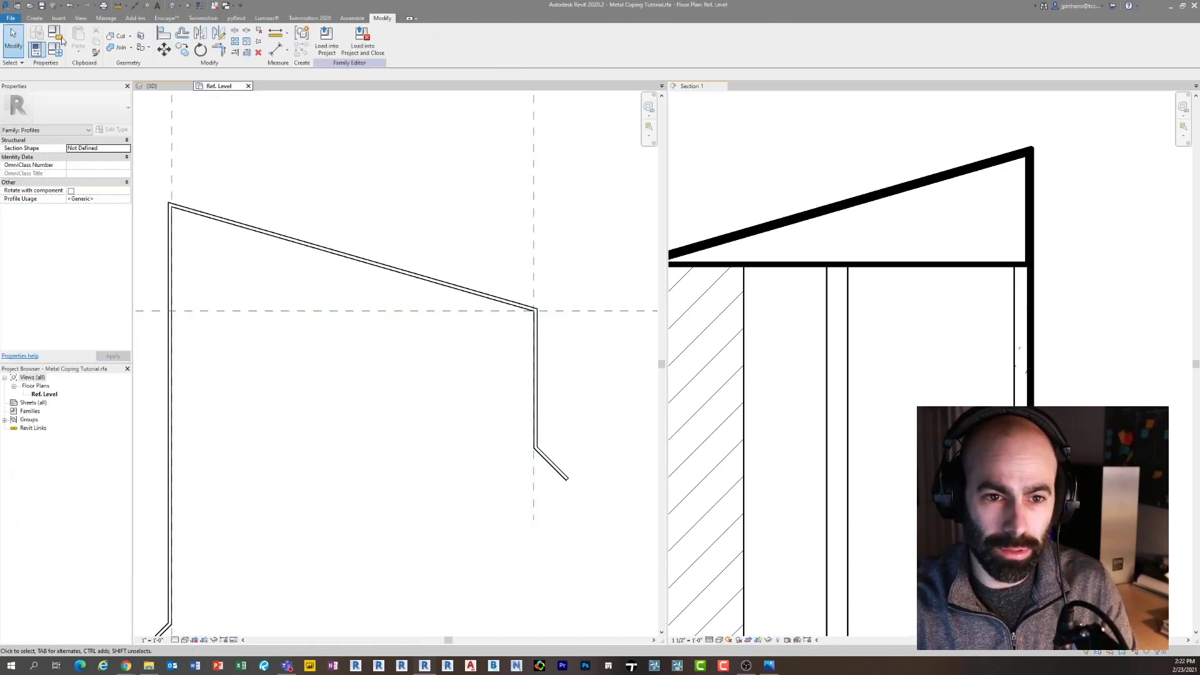
{"action": "left_click", "coordinate": [34, 18]}
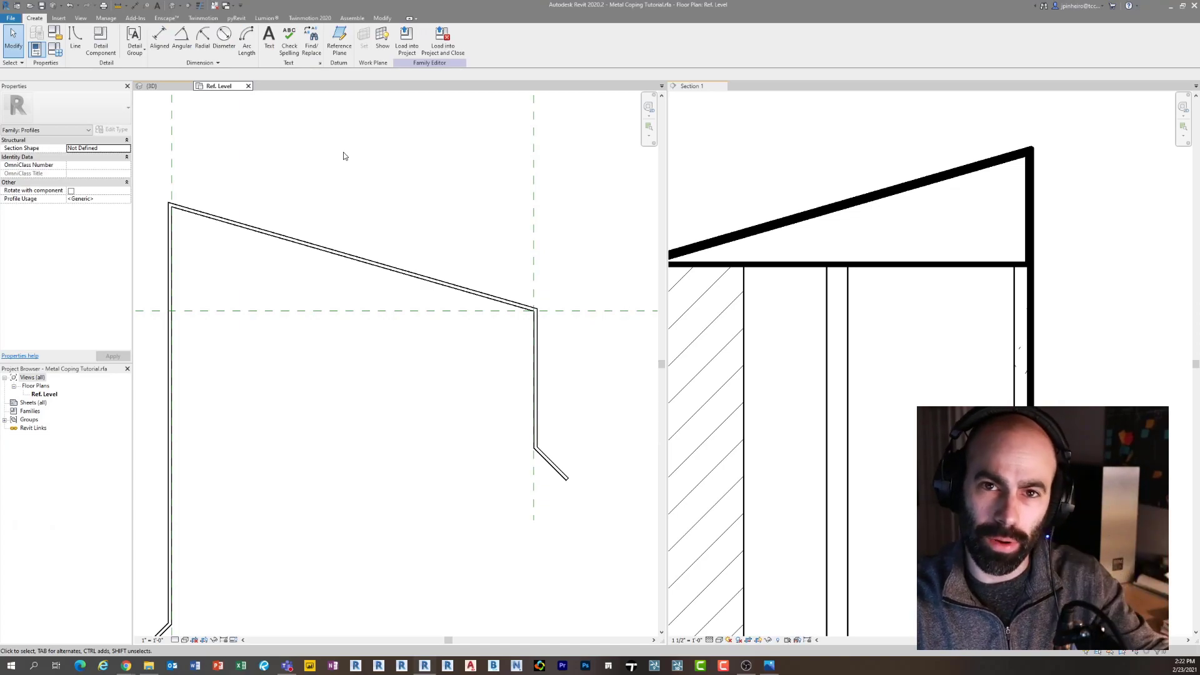
{"action": "middle_click_drag", "start_coordinate": [375, 314], "coordinate": [433, 292]}
{"action": "scroll", "coordinate": [447, 334], "scroll_direction": "down", "scroll_amount": 2}
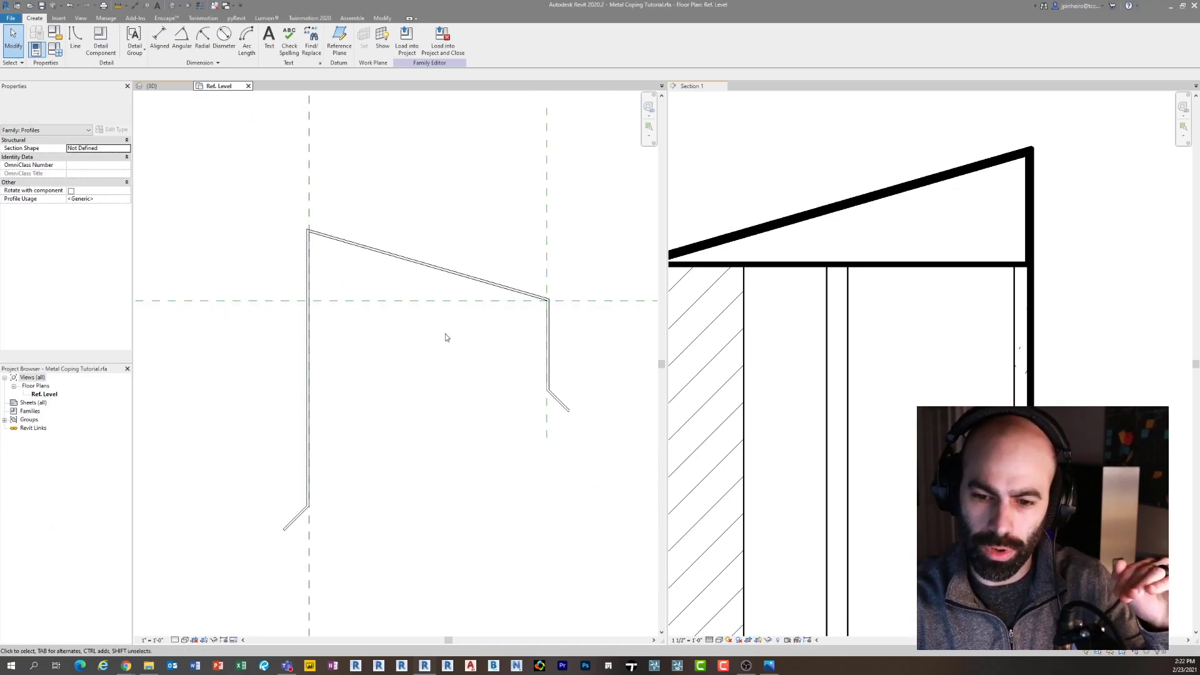
{"action": "middle_click_drag", "start_coordinate": [393, 206], "coordinate": [422, 217]}
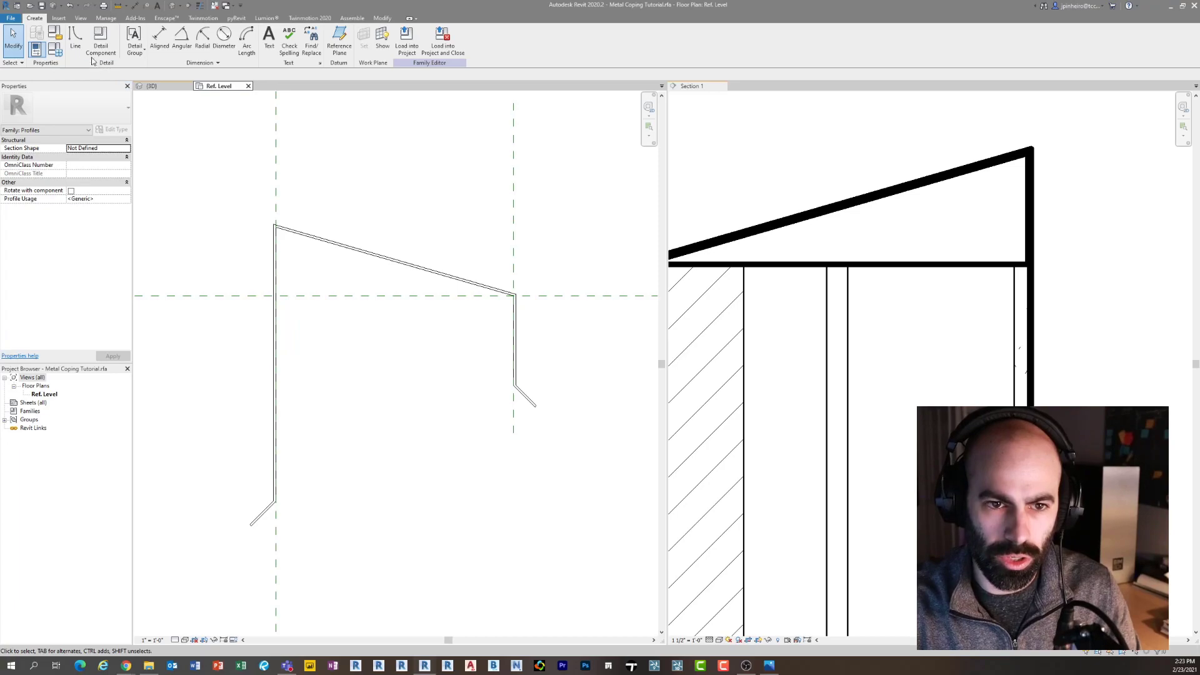
Load the 2x4 and 2x6 types of Nominal Cut Lumber-Section from Detail Items, Div 06-Wood and Plastic, 061100-Wood Framing
{"action": "left_click", "coordinate": [58, 17]}
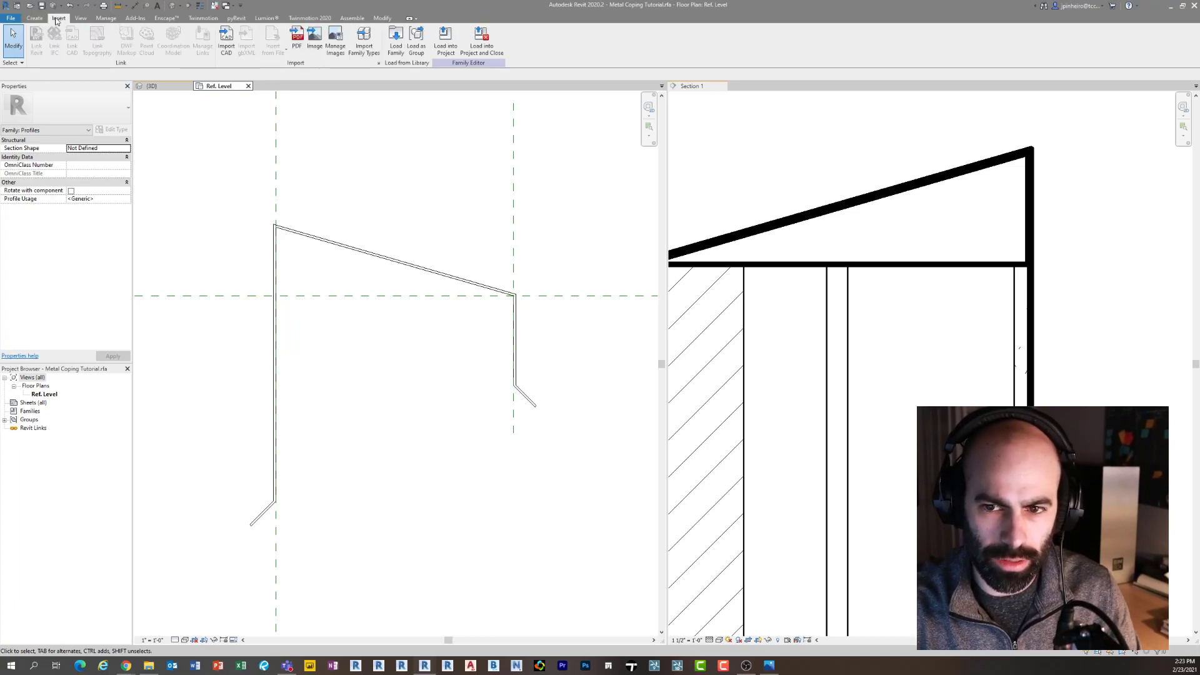
{"action": "left_click", "coordinate": [395, 42]}
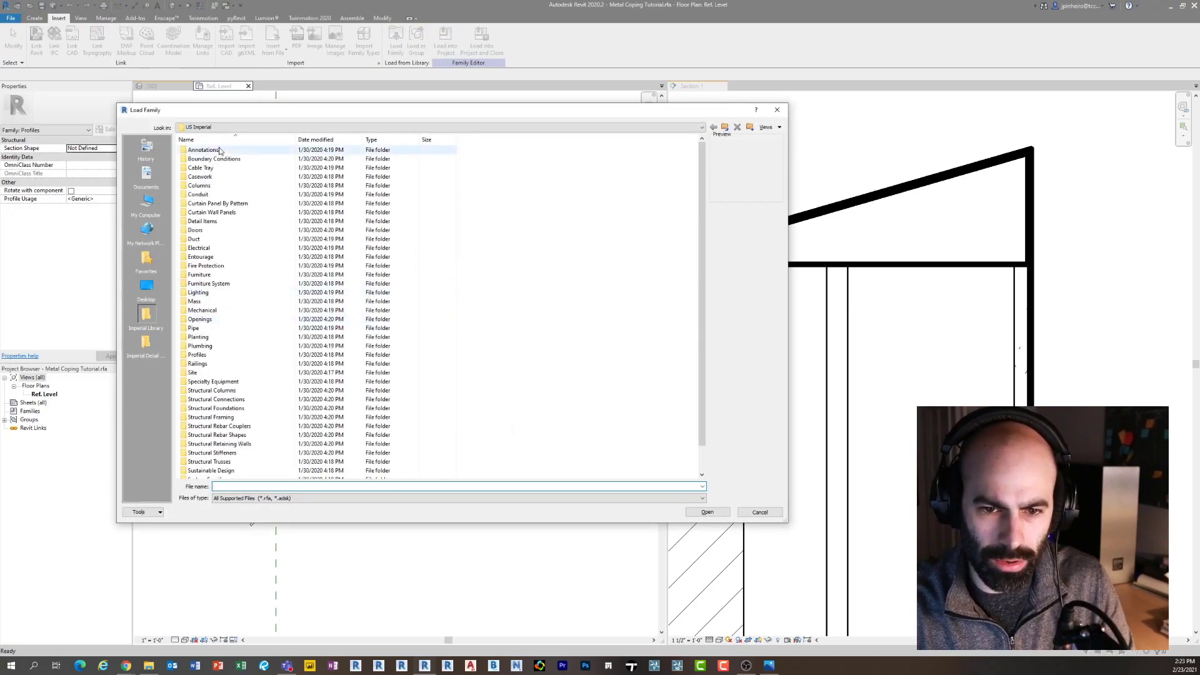
{"action": "double_click", "coordinate": [212, 221]}
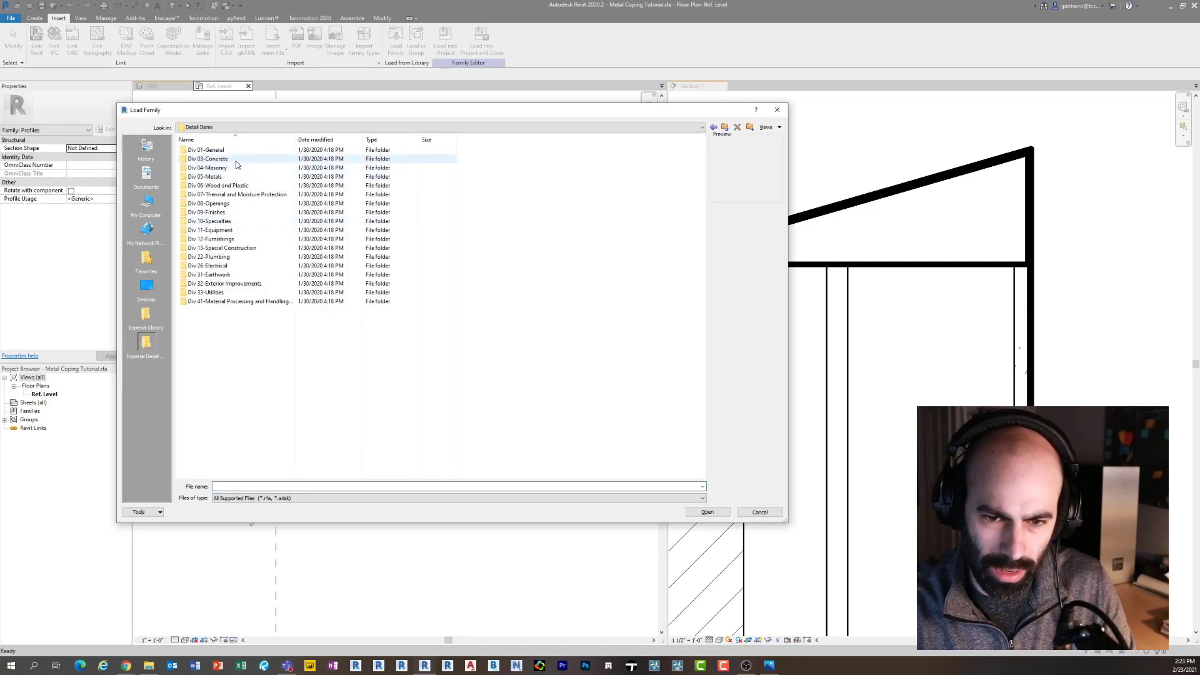
{"action": "double_click", "coordinate": [243, 185]}
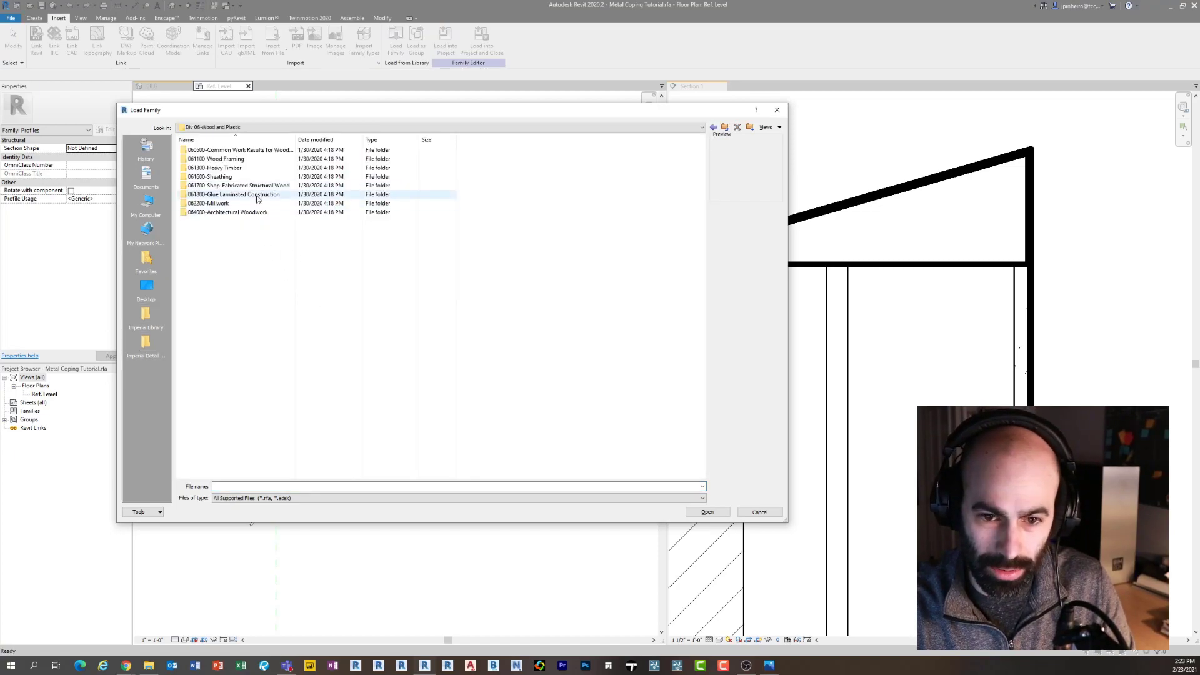
{"action": "double_click", "coordinate": [268, 160]}
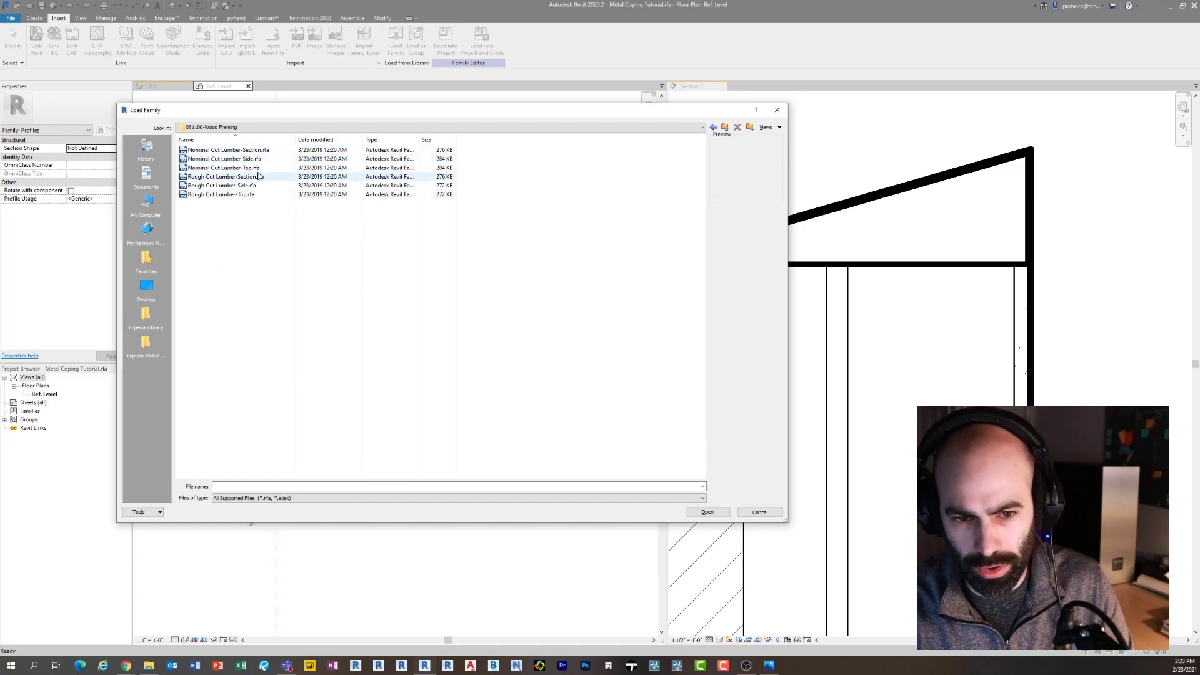
{"action": "left_click", "coordinate": [270, 159]}
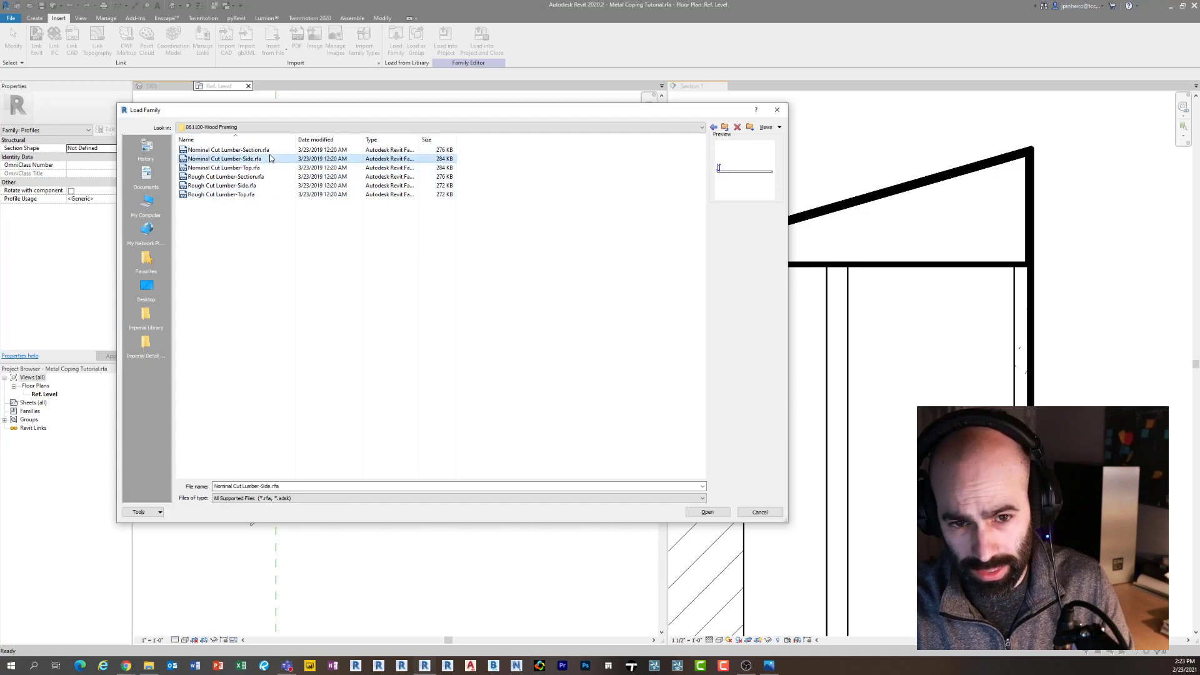
{"action": "left_click", "coordinate": [267, 150]}
{"action": "left_click", "coordinate": [705, 512]}
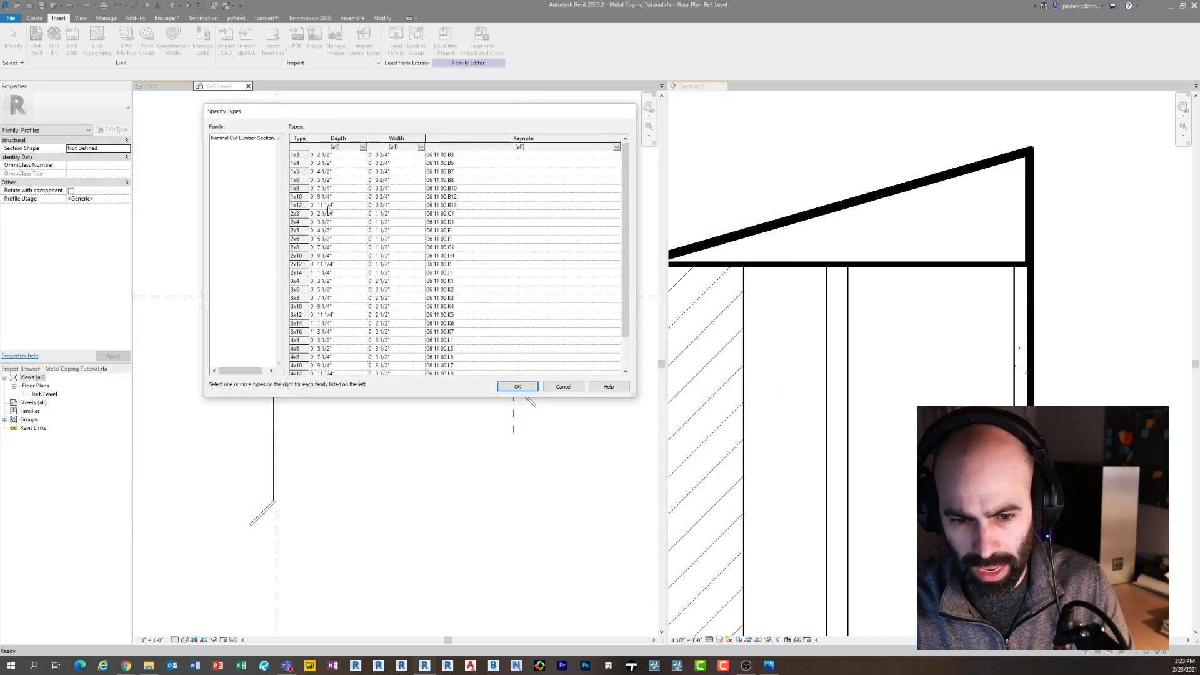
{"action": "left_click", "coordinate": [300, 239]}
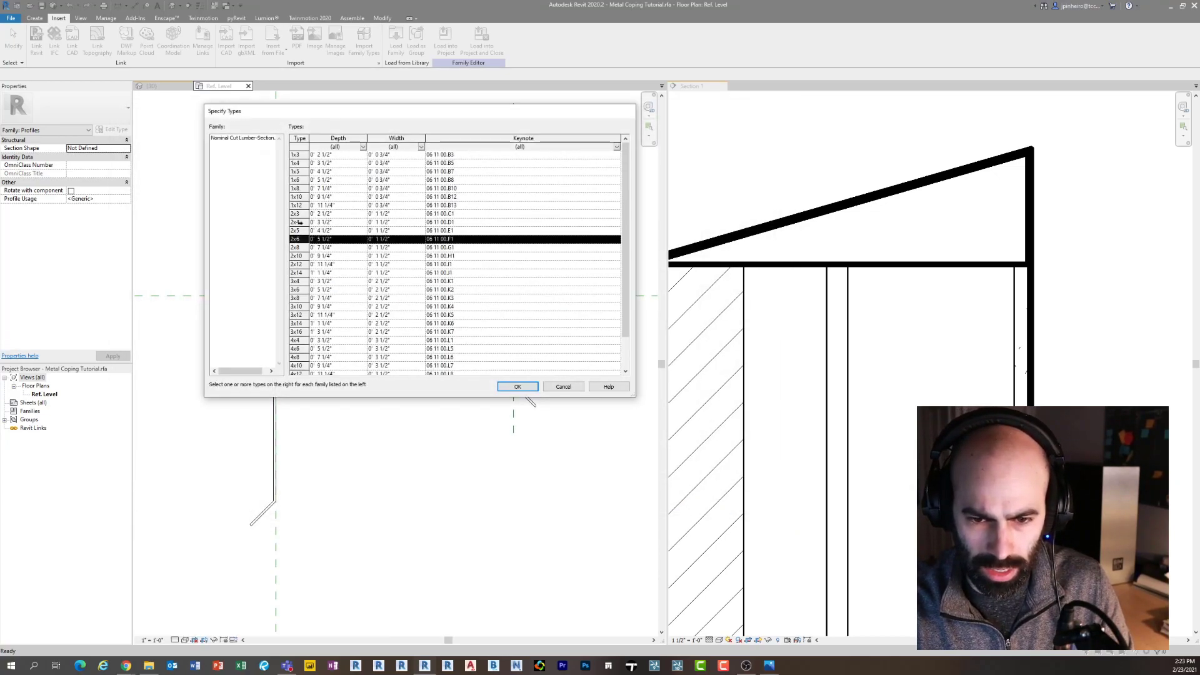
{"action": "left_click", "coordinate": [301, 221], "text": "ctrl"}
{"action": "left_click", "coordinate": [517, 386]}
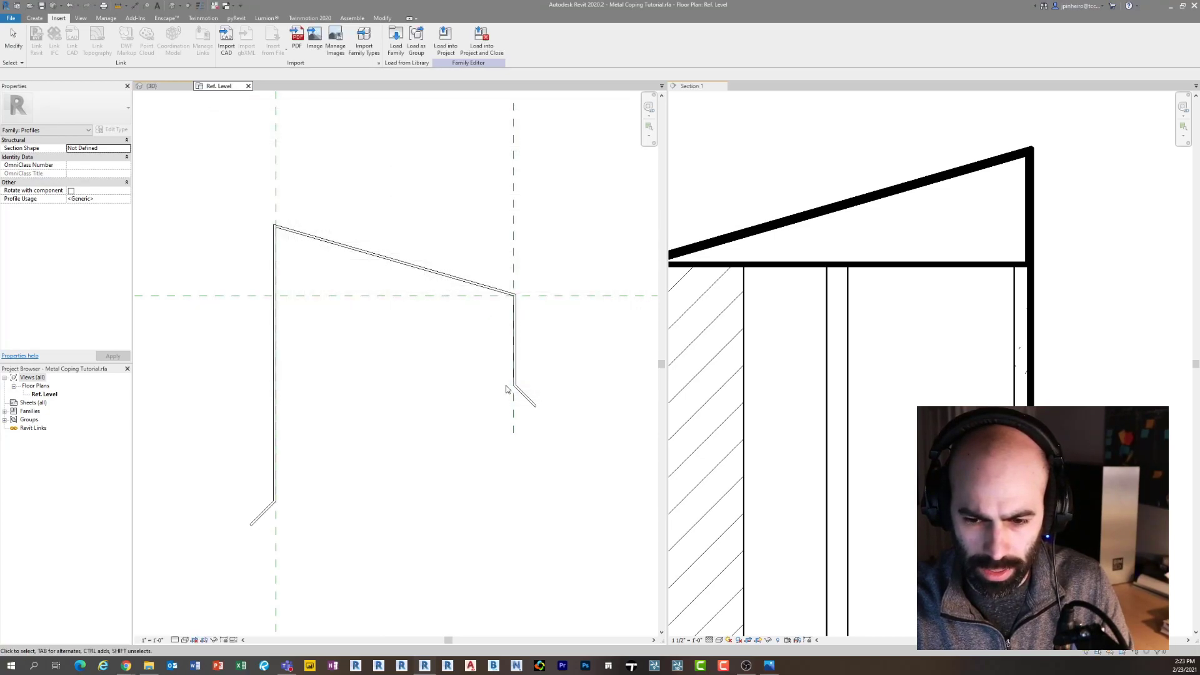
Place a flat 2x4 Nominal Cut Lumber-Section detail component beneath the high end of the sloped cap
{"action": "left_click", "coordinate": [34, 17]}
{"action": "middle_click_drag", "start_coordinate": [303, 189], "coordinate": [255, 171]}
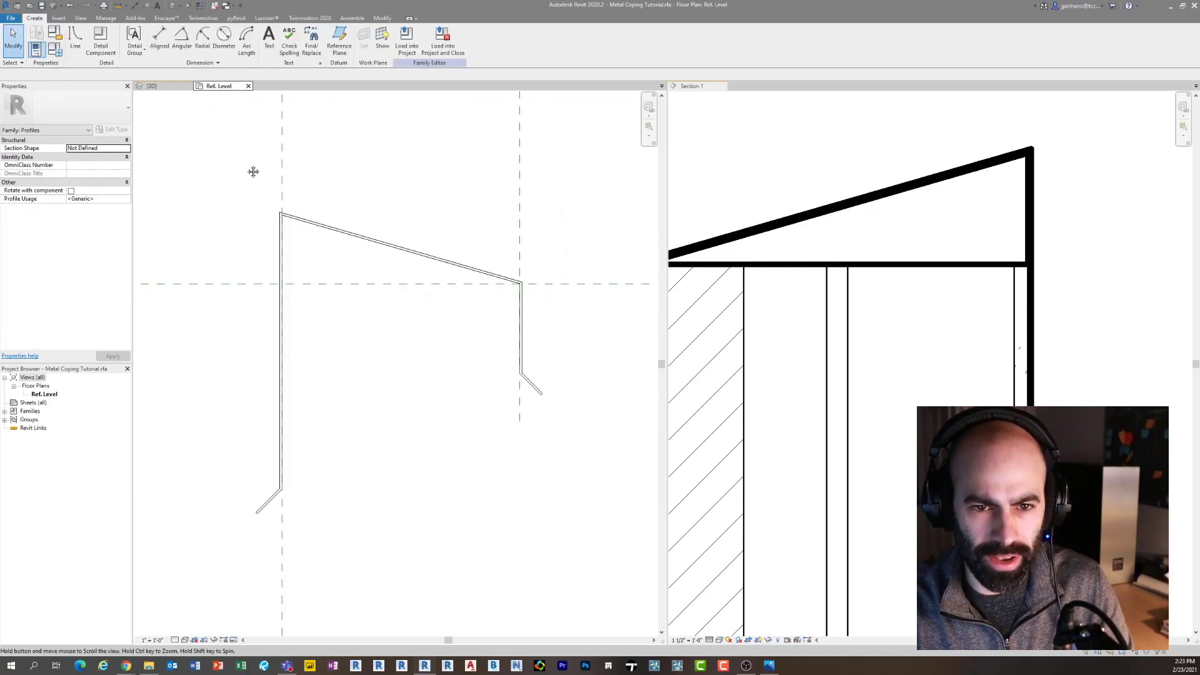
{"action": "left_click", "coordinate": [102, 49]}
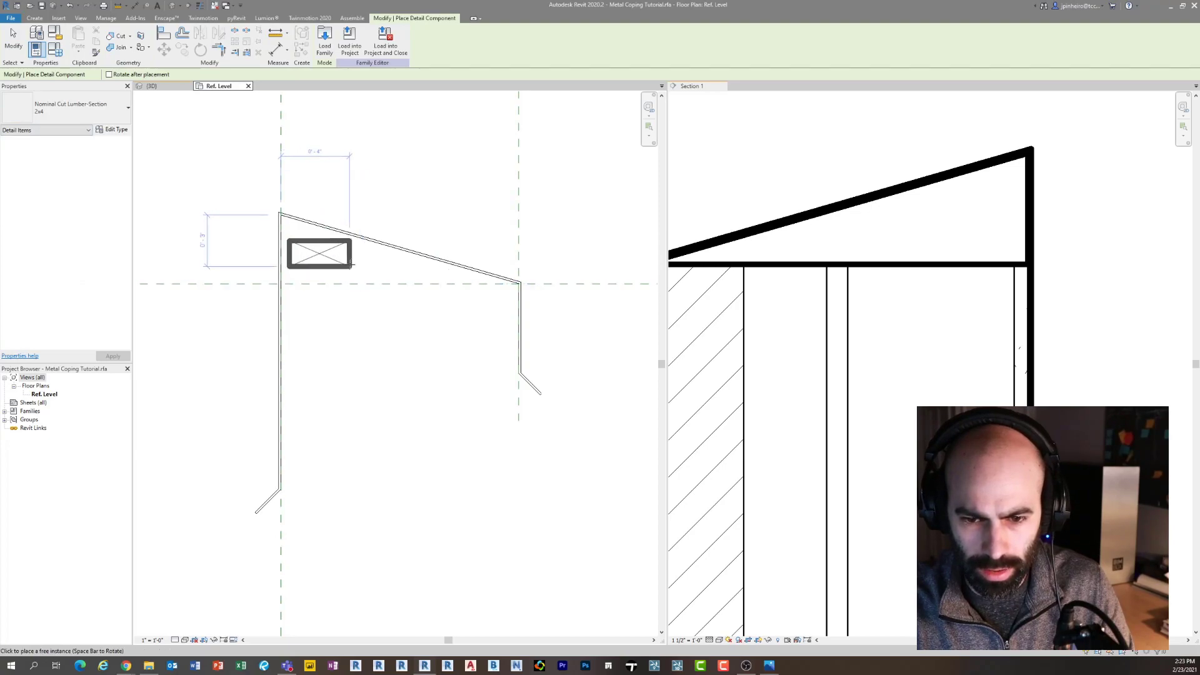
Place a 2x6 Nominal Cut Lumber-Section, rotated to lie flat, directly beneath the 2x4 with their ends flush near the tall leg
{"action": "left_click", "coordinate": [73, 116]}
{"action": "left_click", "coordinate": [23, 160]}
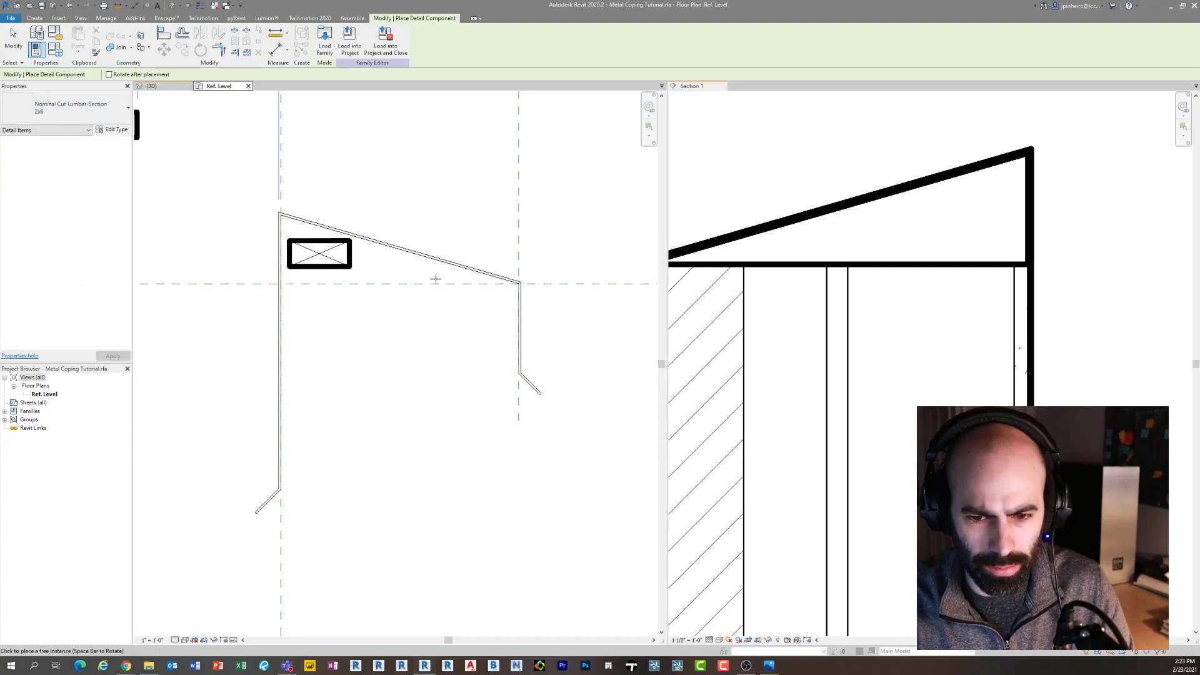
{"action": "key", "text": "space"}
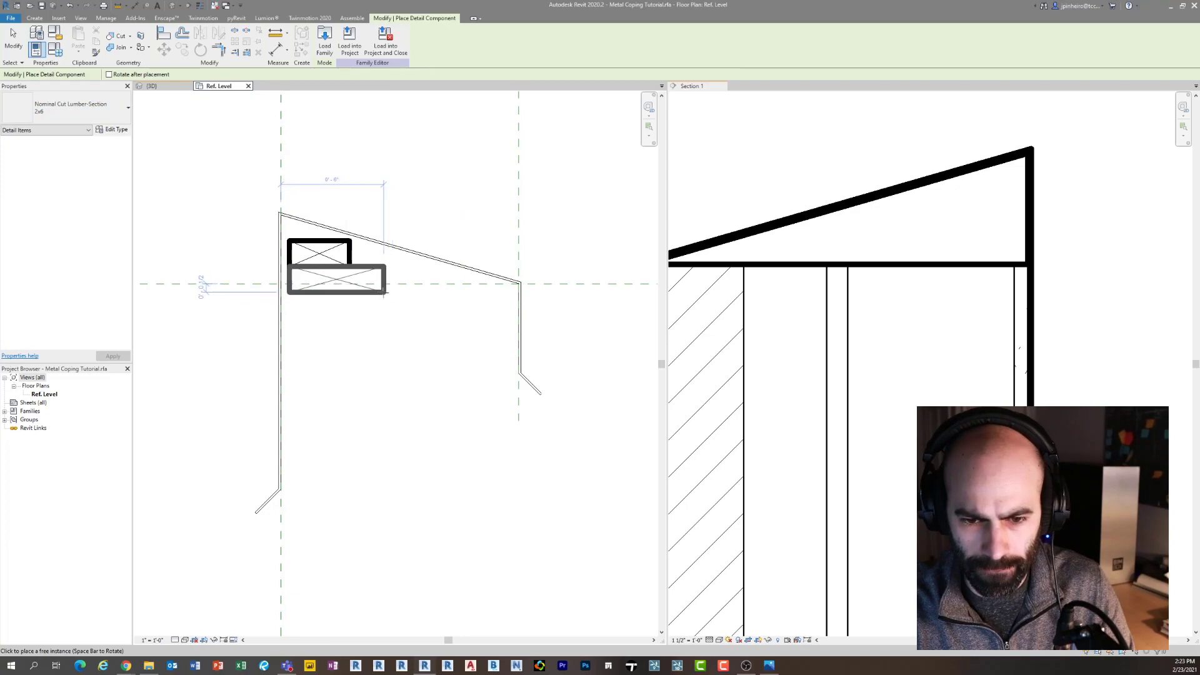
{"action": "left_click", "coordinate": [390, 292]}
{"action": "key", "text": "Escape"}
{"action": "key", "text": "Escape"}
{"action": "scroll", "coordinate": [384, 286], "scroll_direction": "up", "scroll_amount": 5}
{"action": "scroll", "coordinate": [384, 286], "scroll_direction": "down", "scroll_amount": 5}
{"action": "scroll", "coordinate": [359, 243], "scroll_direction": "up", "scroll_amount": 2}
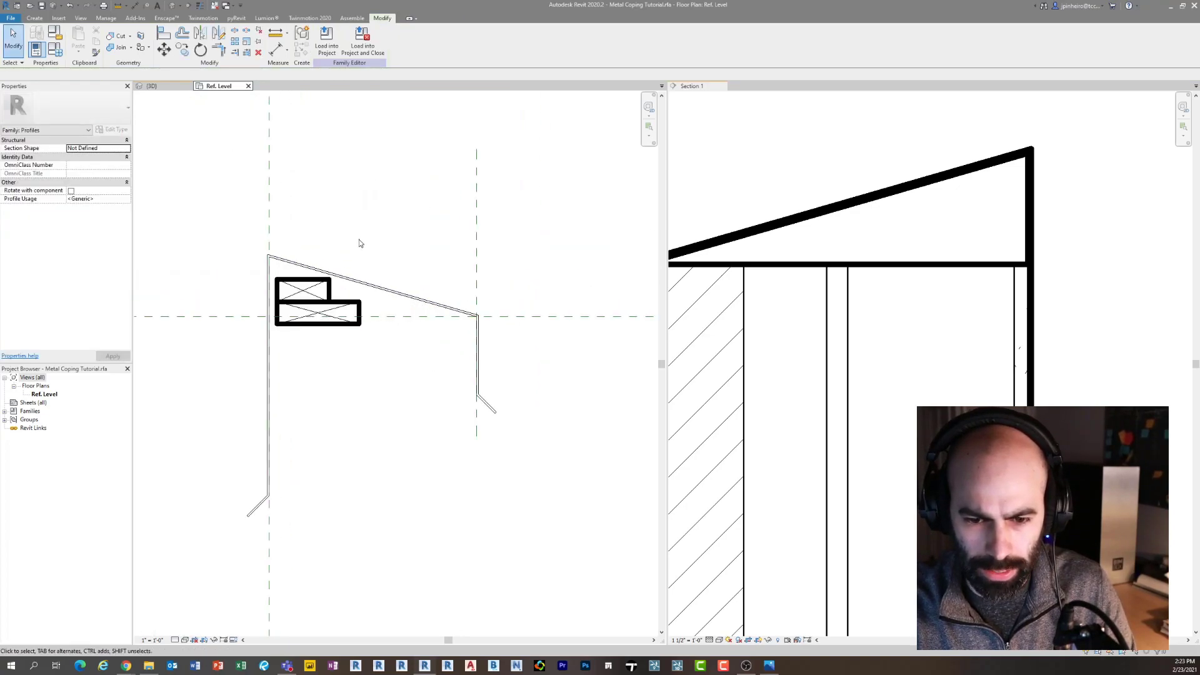
Reload the coping profile into the project, overwriting the existing version and its parameter values, and inspect the lumber in the section
{"action": "left_click", "coordinate": [326, 39]}
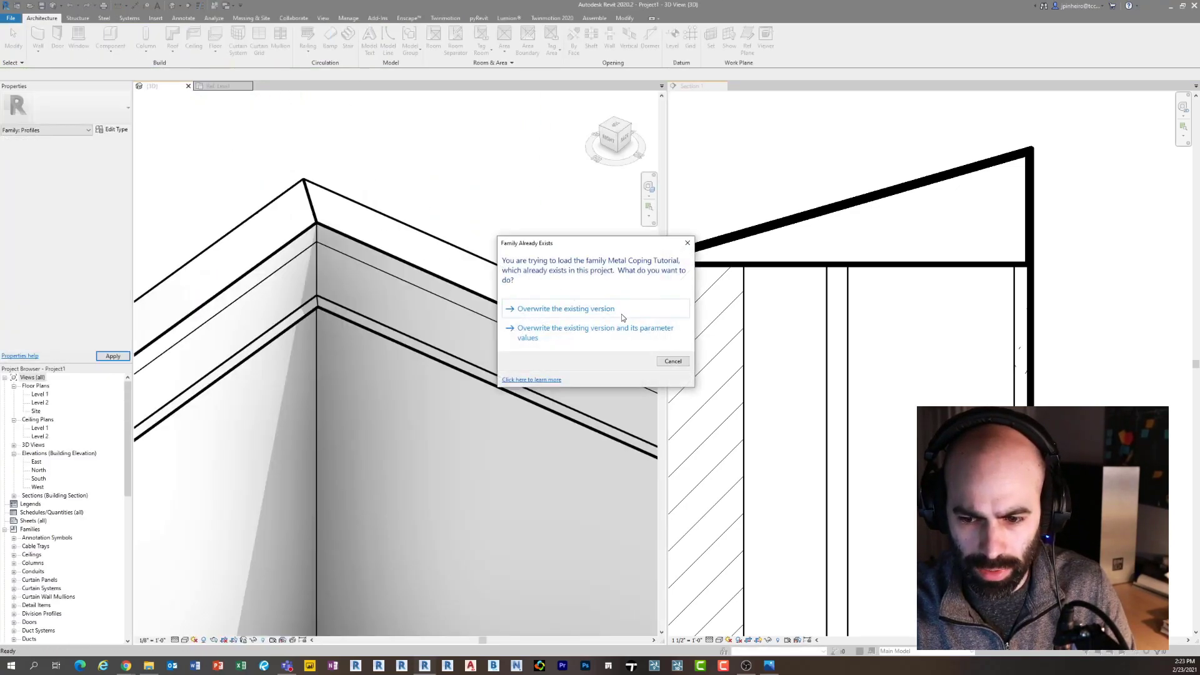
{"action": "left_click", "coordinate": [579, 331]}
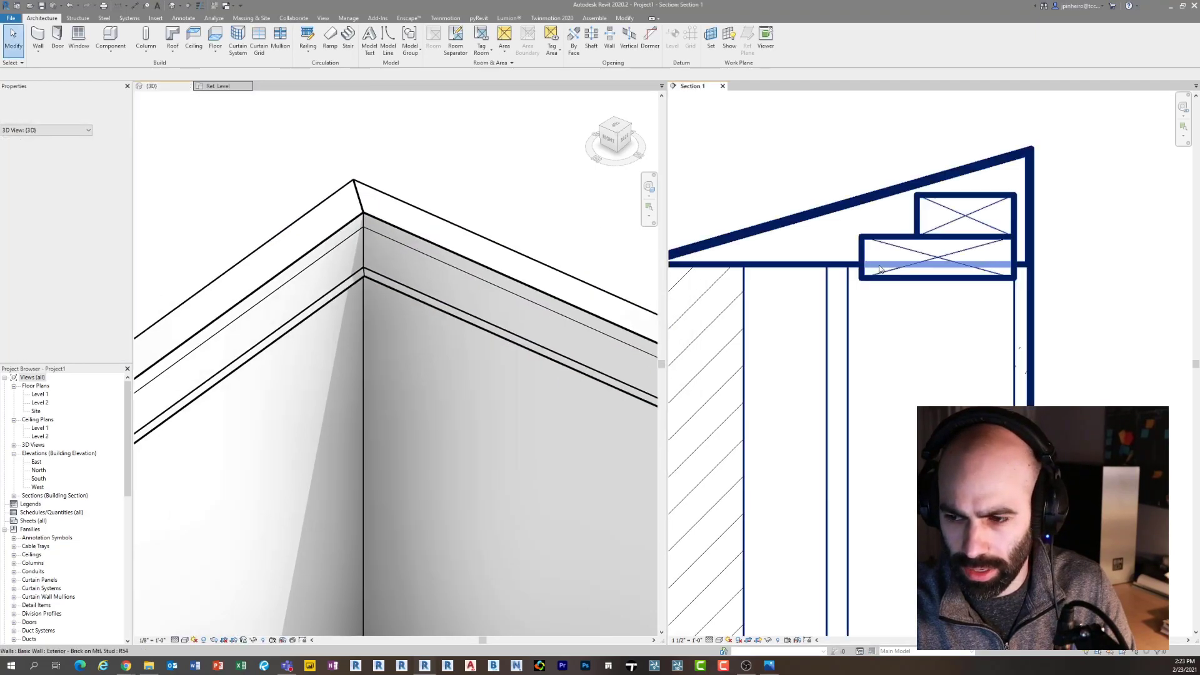
{"action": "left_click", "coordinate": [902, 223]}
{"action": "left_click", "coordinate": [976, 252]}
{"action": "key", "text": "Escape"}
{"action": "middle_click_drag", "start_coordinate": [1036, 279], "coordinate": [973, 267]}
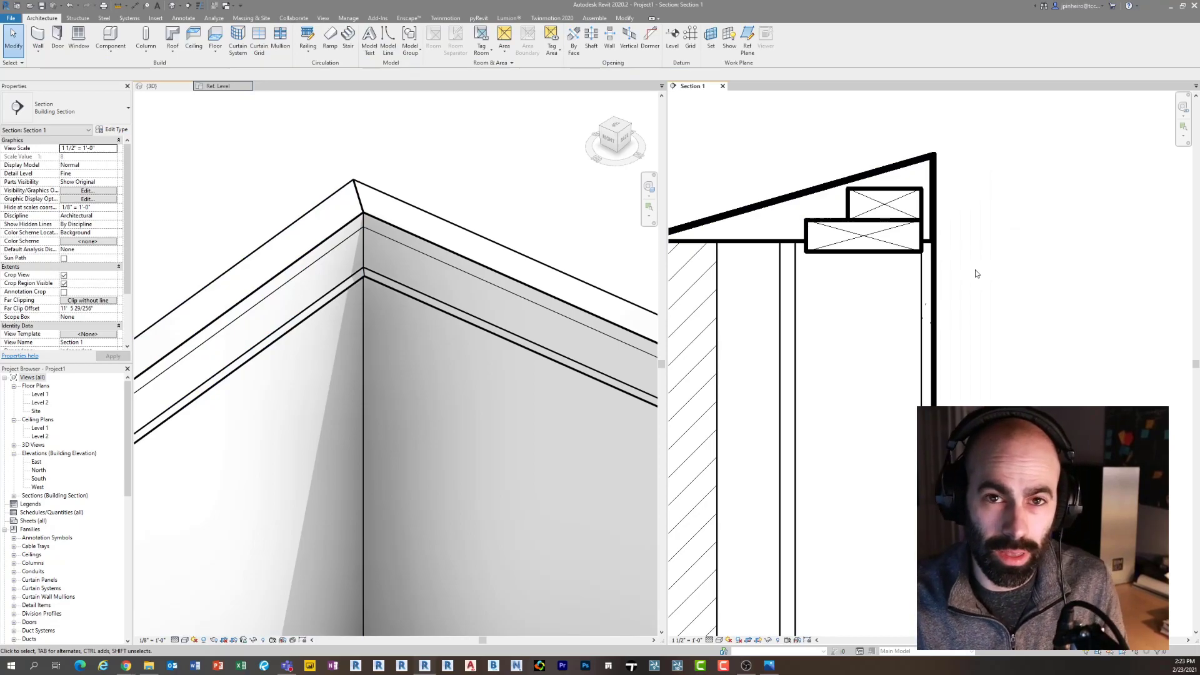